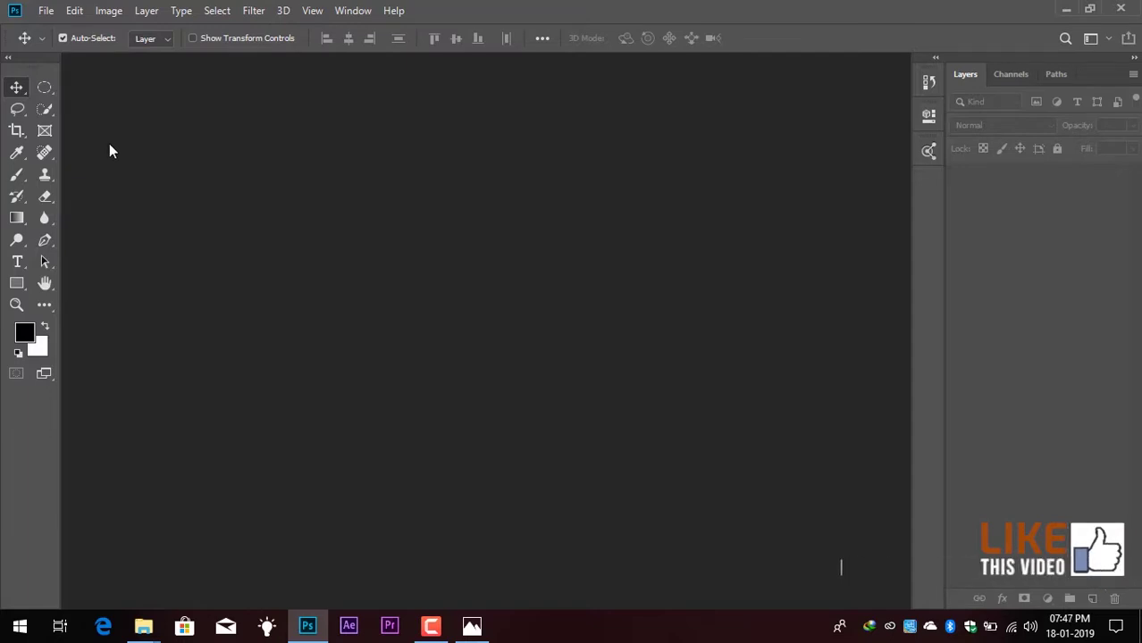
click(45, 10)
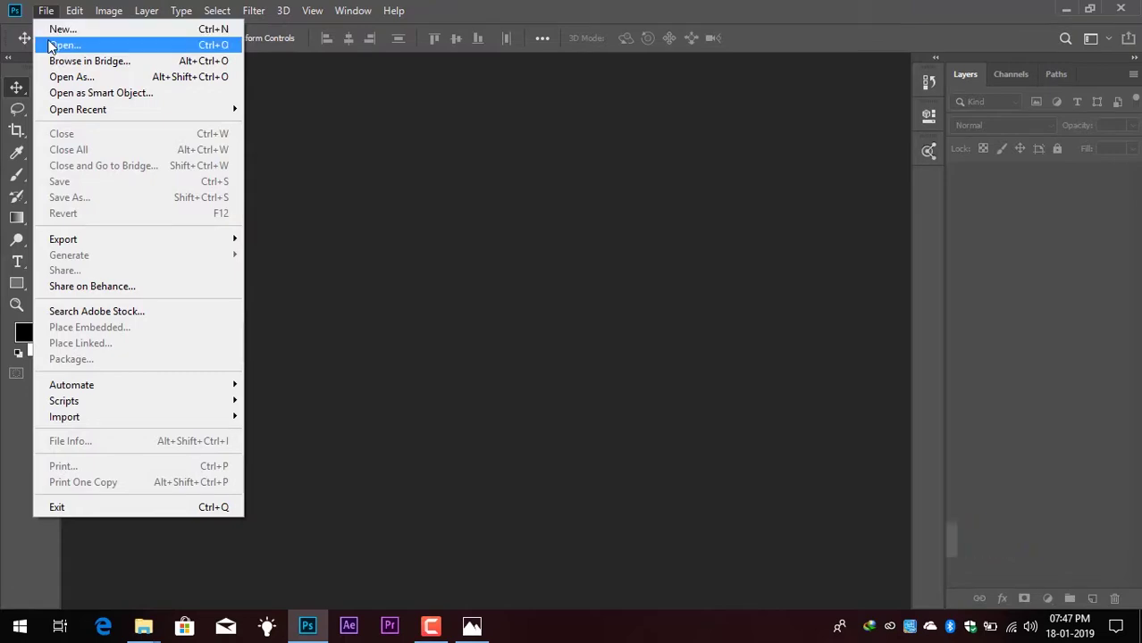
click(49, 42)
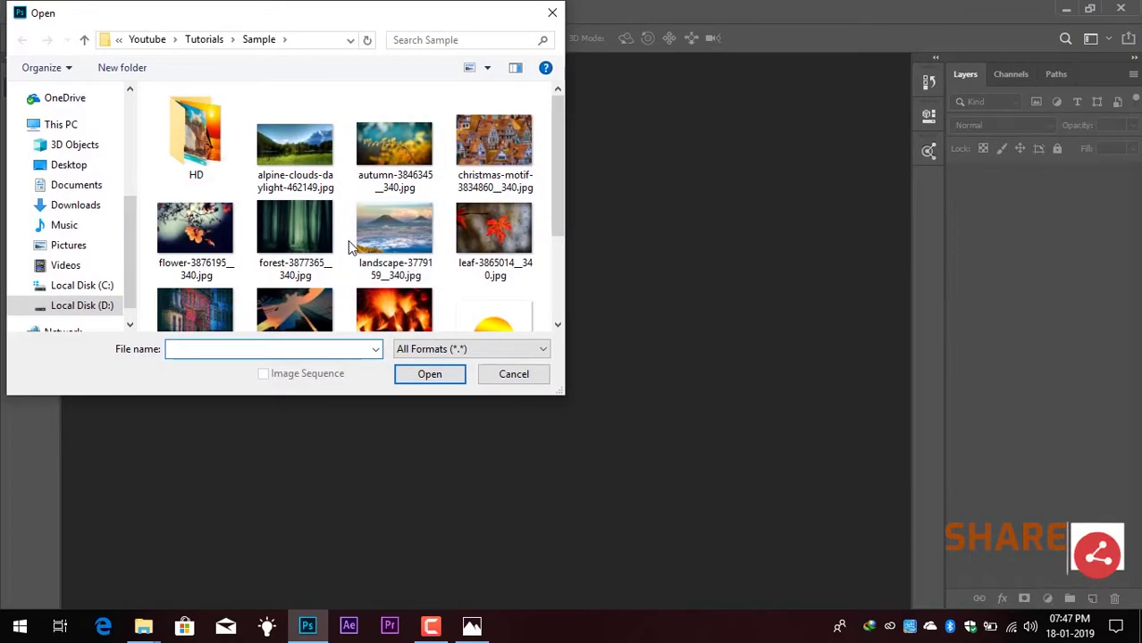
click(518, 381)
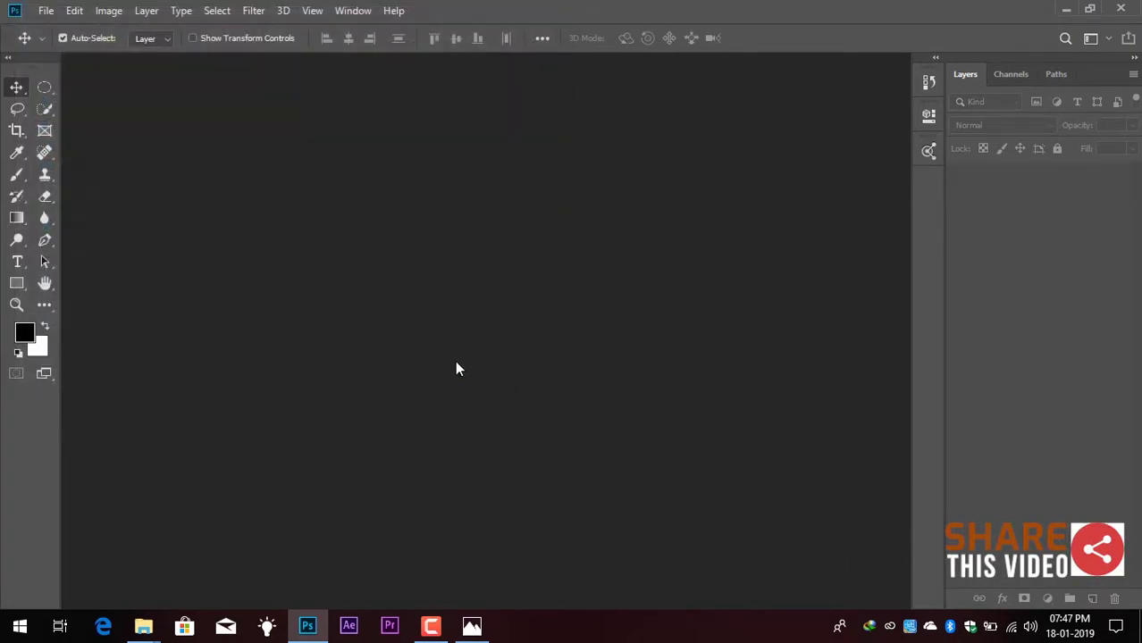
double_click(602, 381)
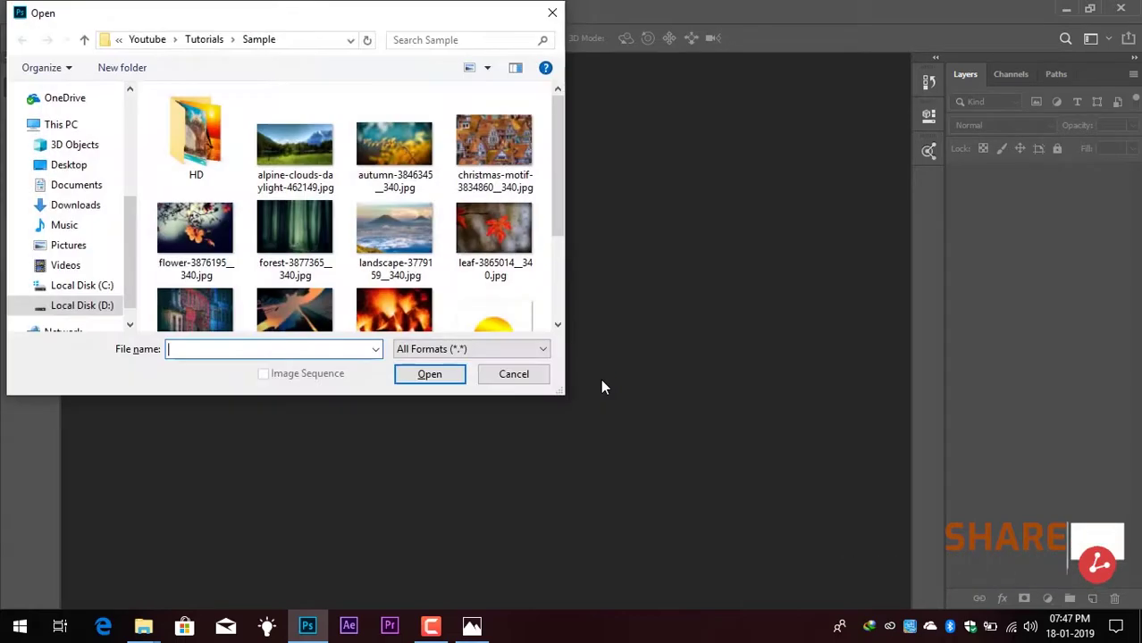
click(511, 375)
Open alpine-clouds-daylight-462149.jpg from the Sample folder in File Explorer as a new document and close it again
mouse_move(143, 626)
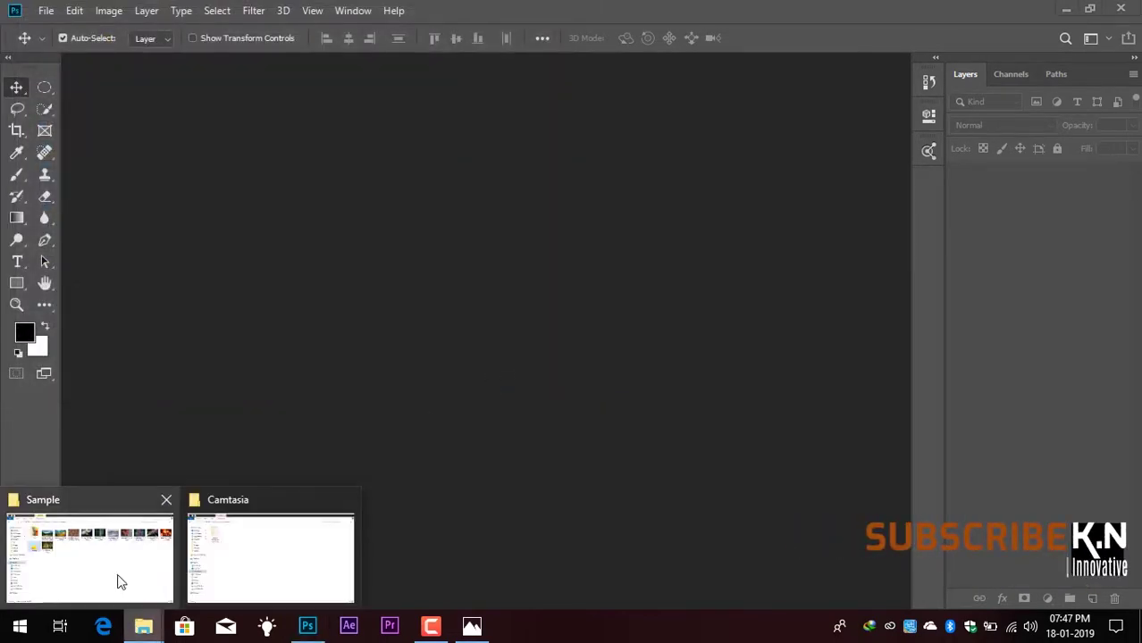
click(119, 581)
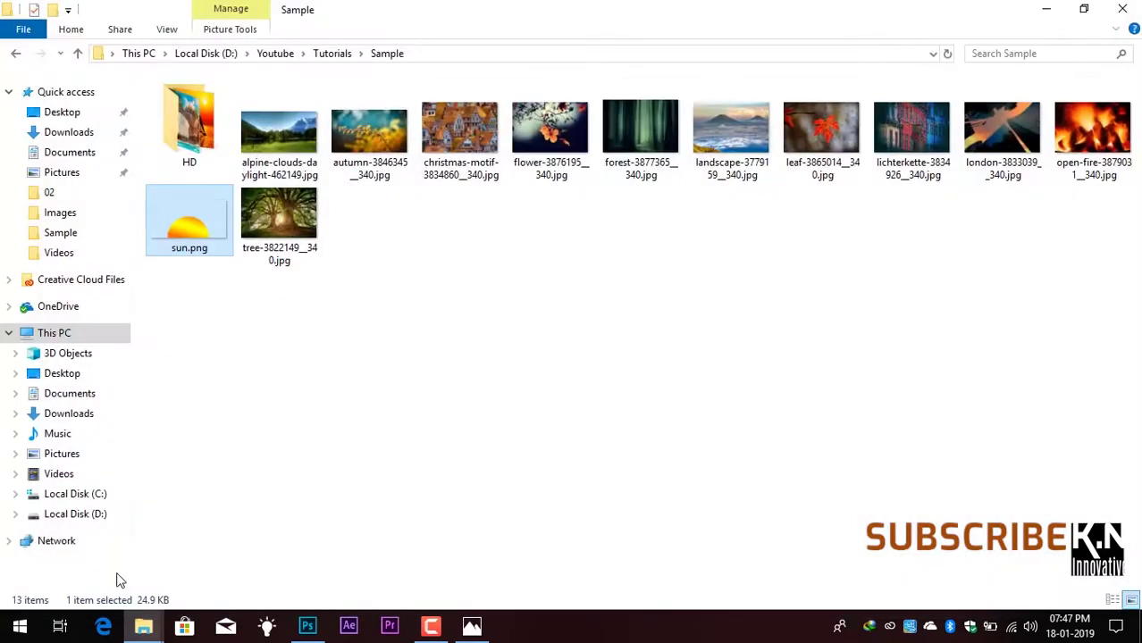
click(268, 143)
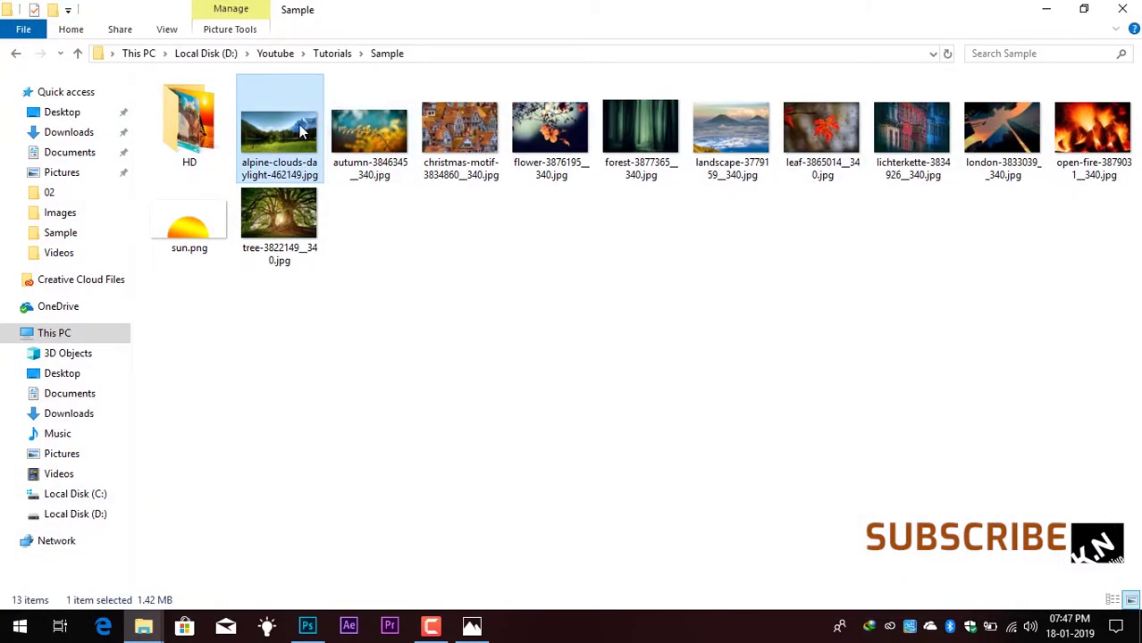
drag(289, 132, 363, 309)
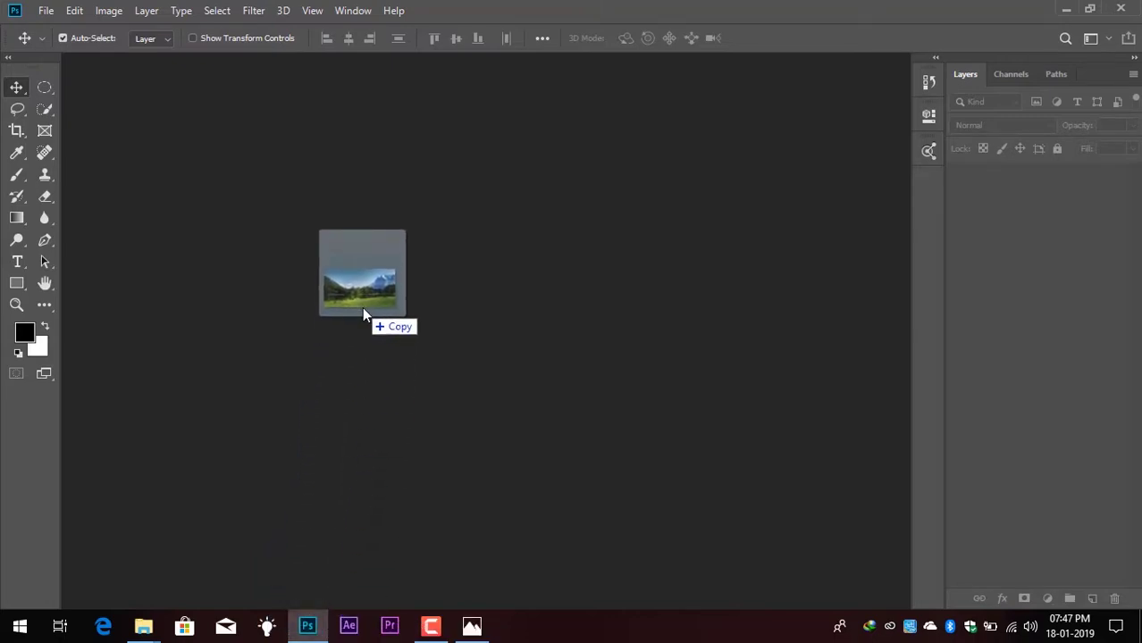
drag(362, 308, 365, 312)
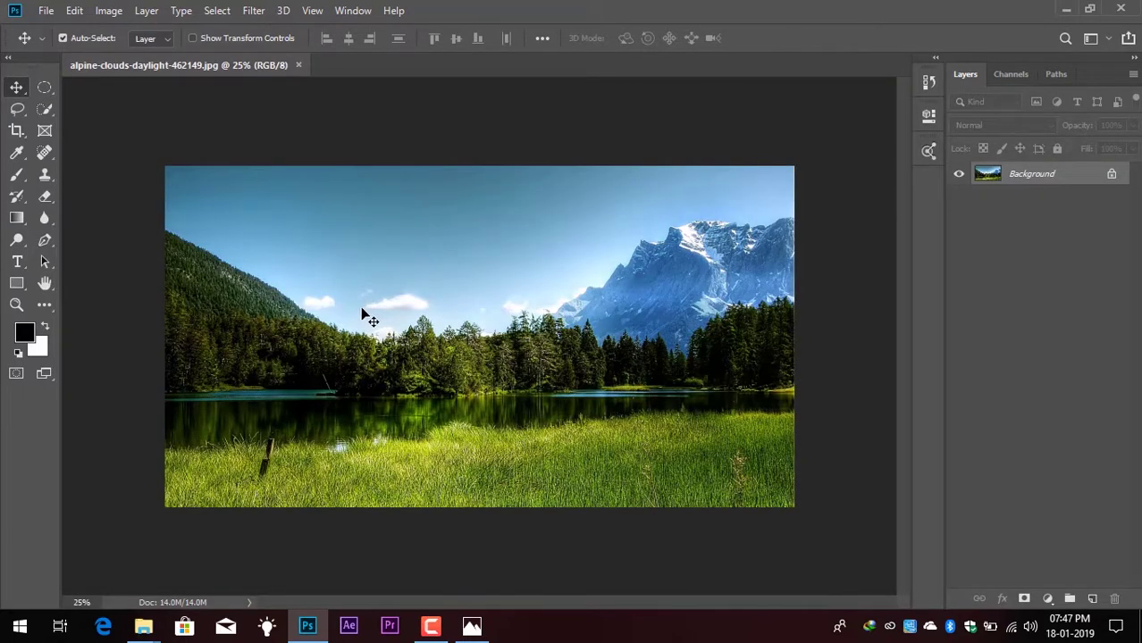
click(299, 65)
Open alpine-clouds-daylight-462149.jpg in Photoshop by bringing it over from the Sample folder in File Explorer
mouse_move(143, 628)
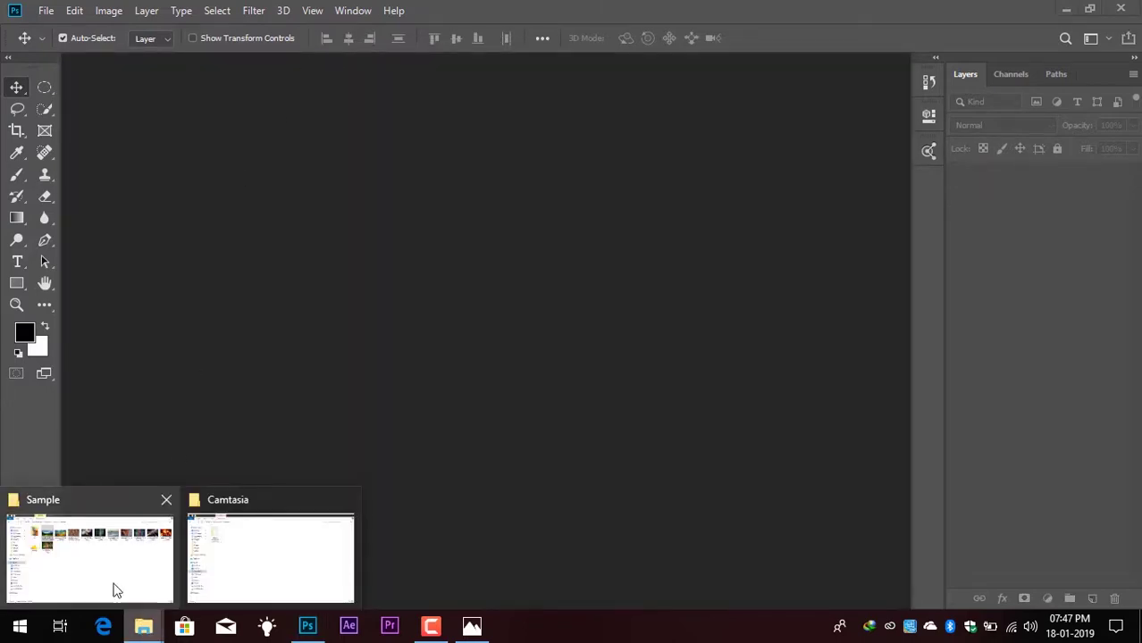
click(108, 573)
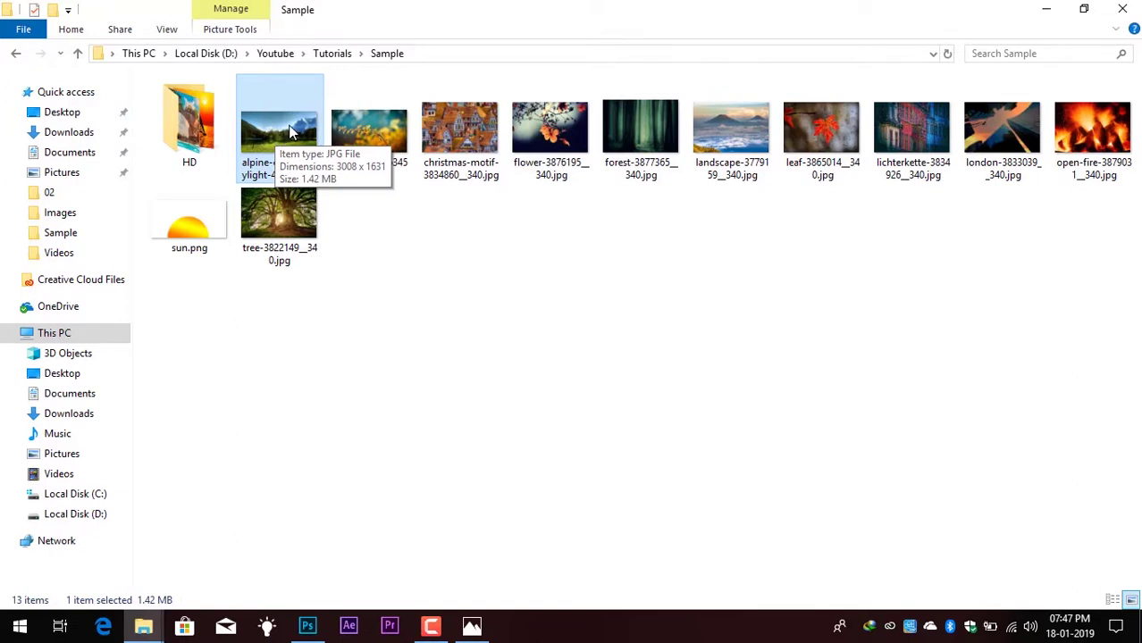
drag(291, 132, 349, 217)
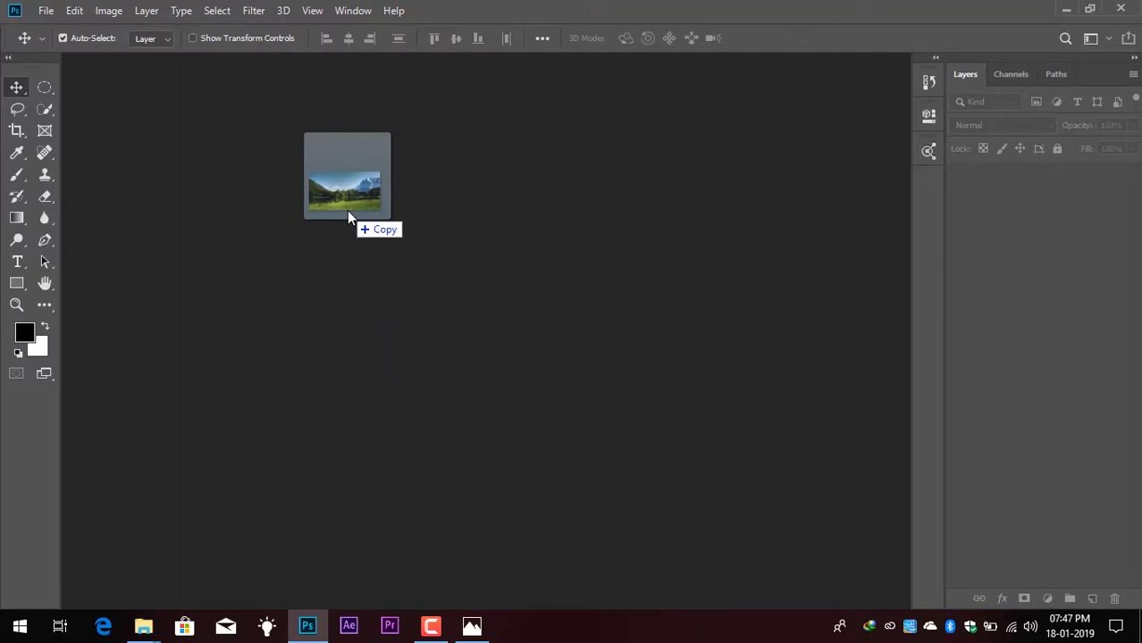
drag(348, 217, 348, 218)
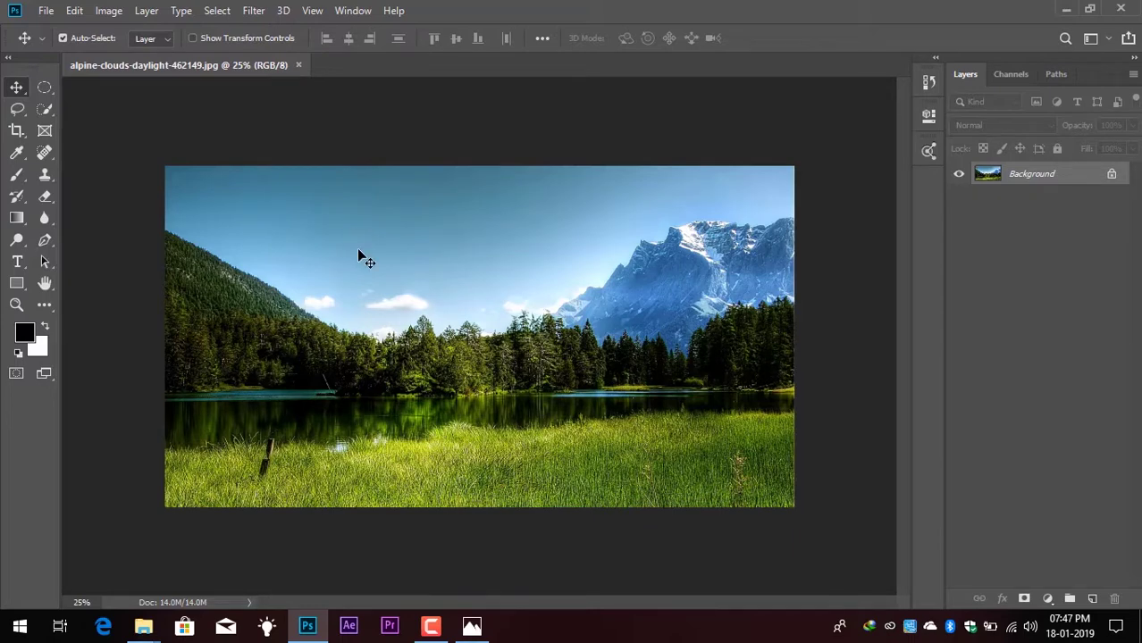
Place sun.png from the Sample folder into the alpine landscape document as a new layer and commit the placement
mouse_move(143, 625)
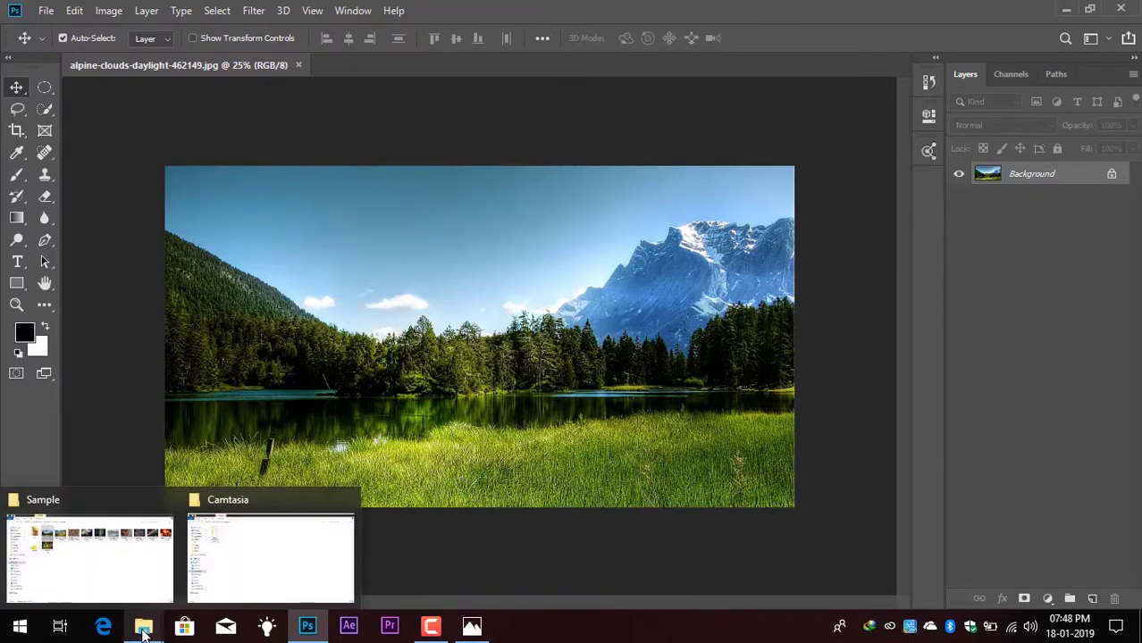
click(131, 572)
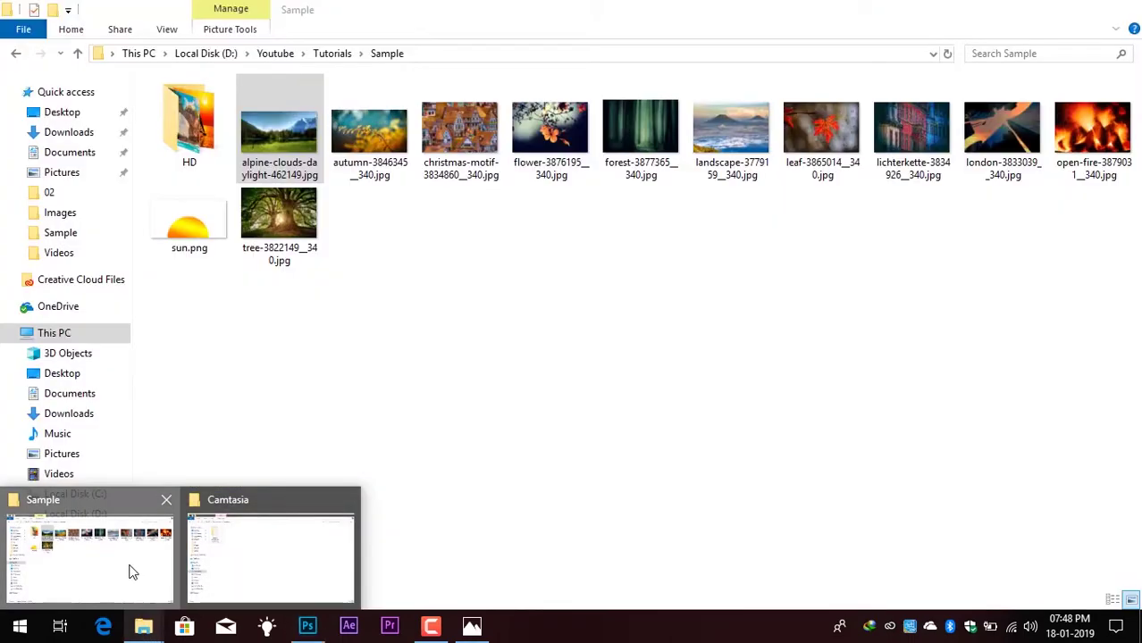
click(205, 221)
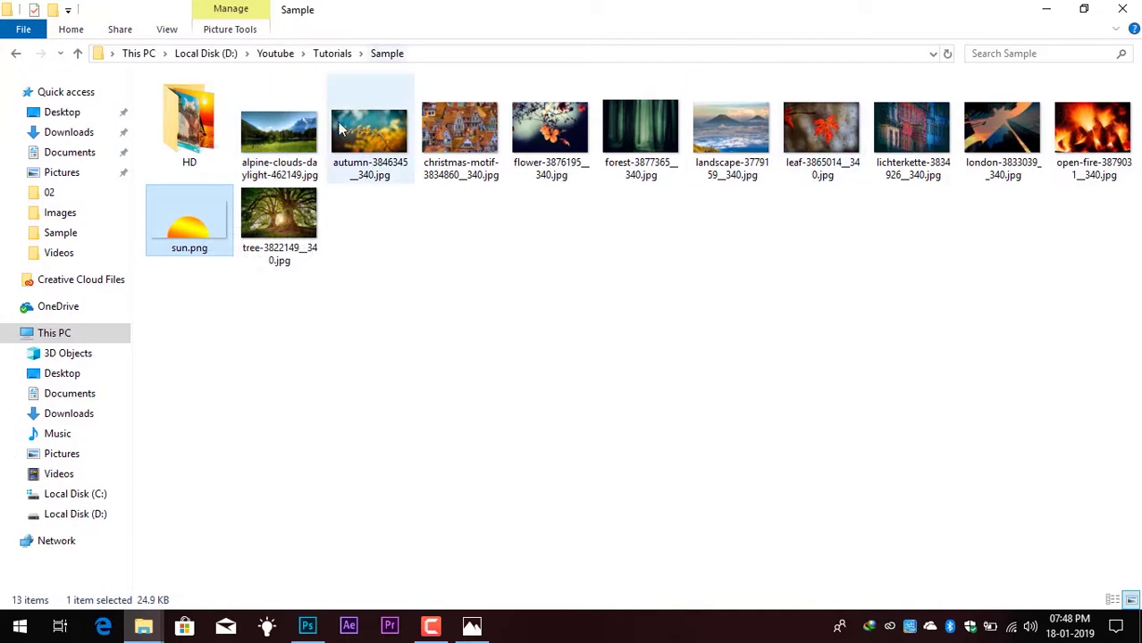
mouse_move(204, 228)
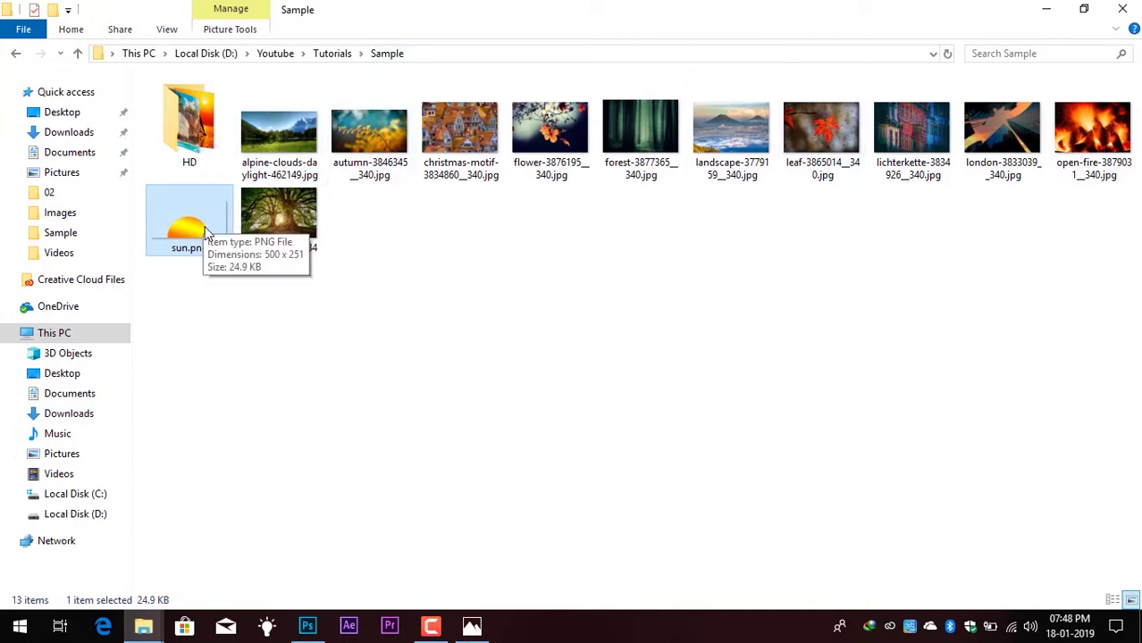
drag(203, 227, 422, 348)
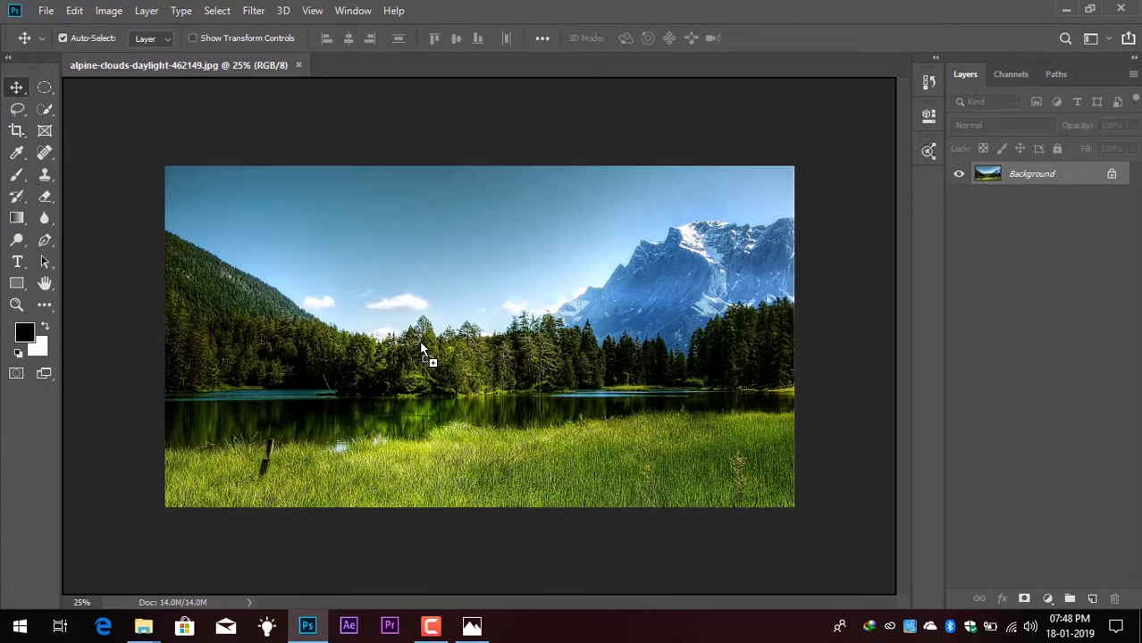
drag(421, 346, 421, 347)
key(Return)
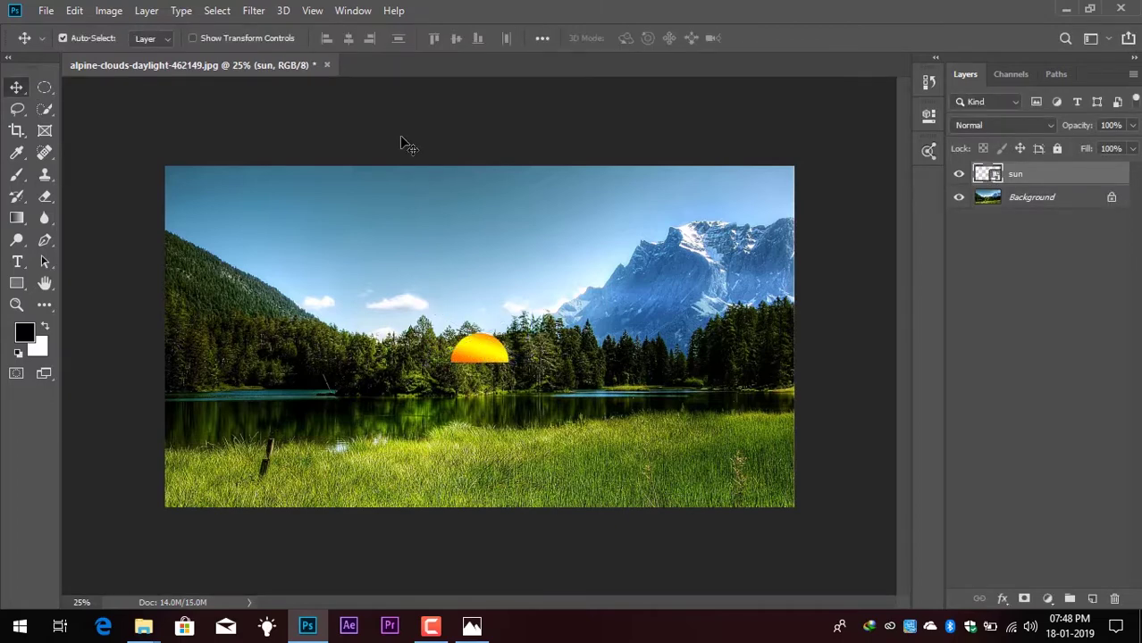
Open sun.png from the Sample folder as a separate document alongside the alpine landscape
click(143, 626)
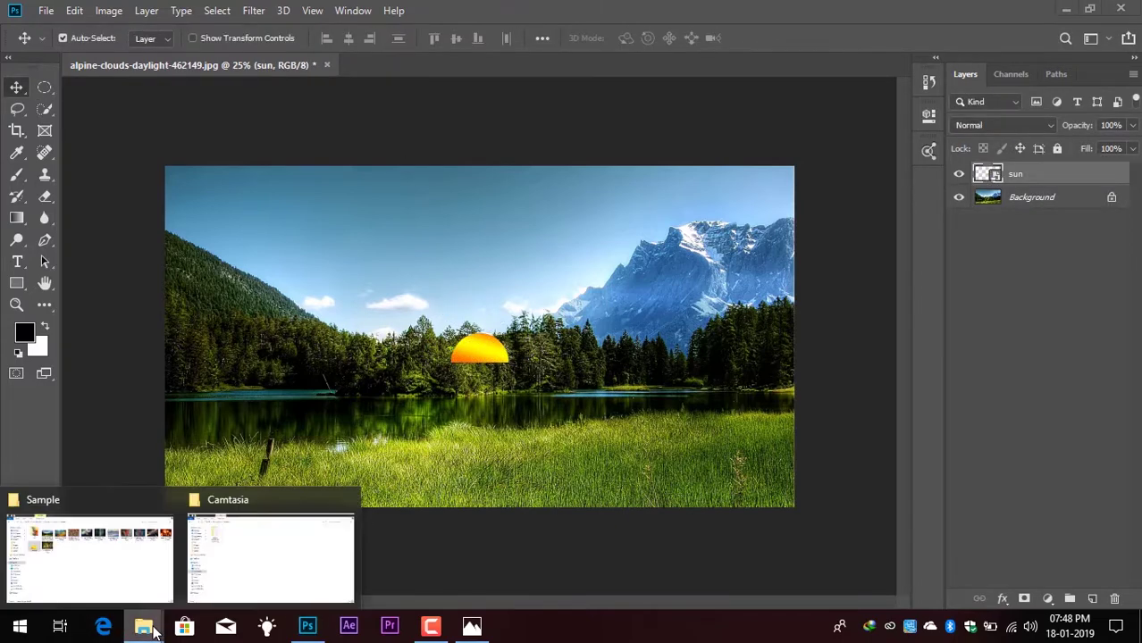
click(143, 582)
drag(196, 220, 363, 64)
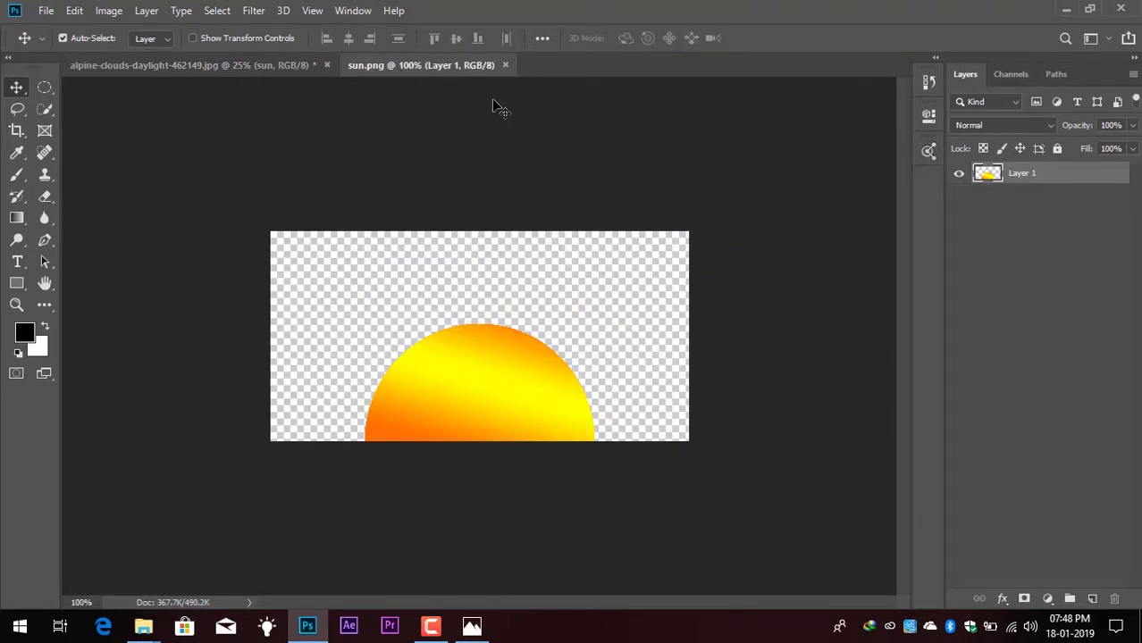
Switch back and forth between the alpine landscape and sun.png documents, ending on the alpine landscape
click(169, 65)
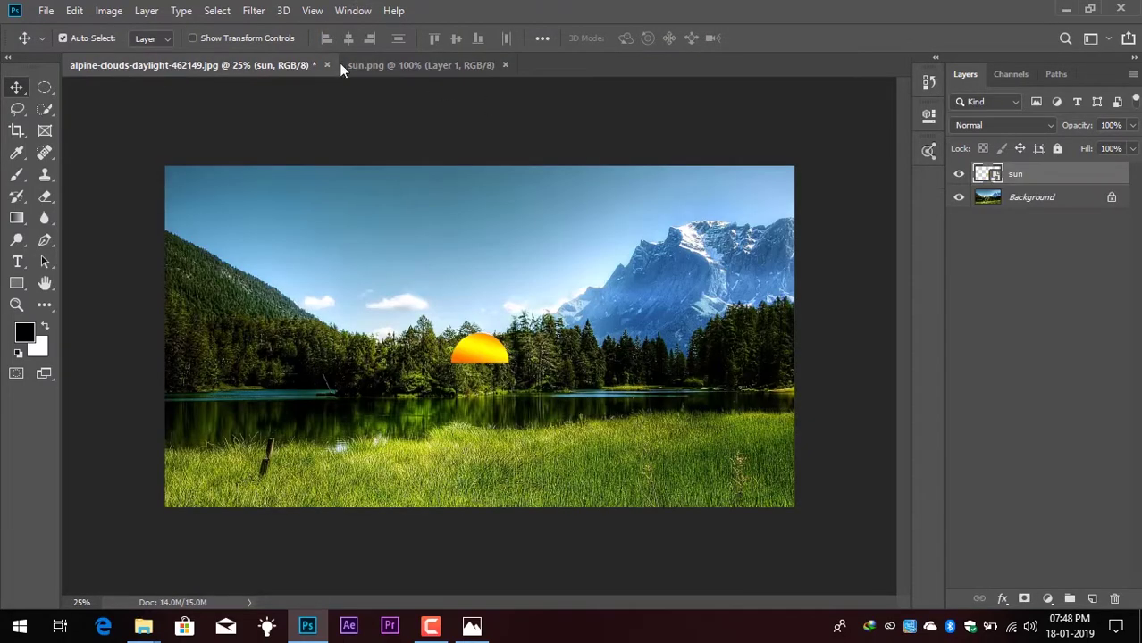
click(391, 59)
click(218, 62)
click(430, 64)
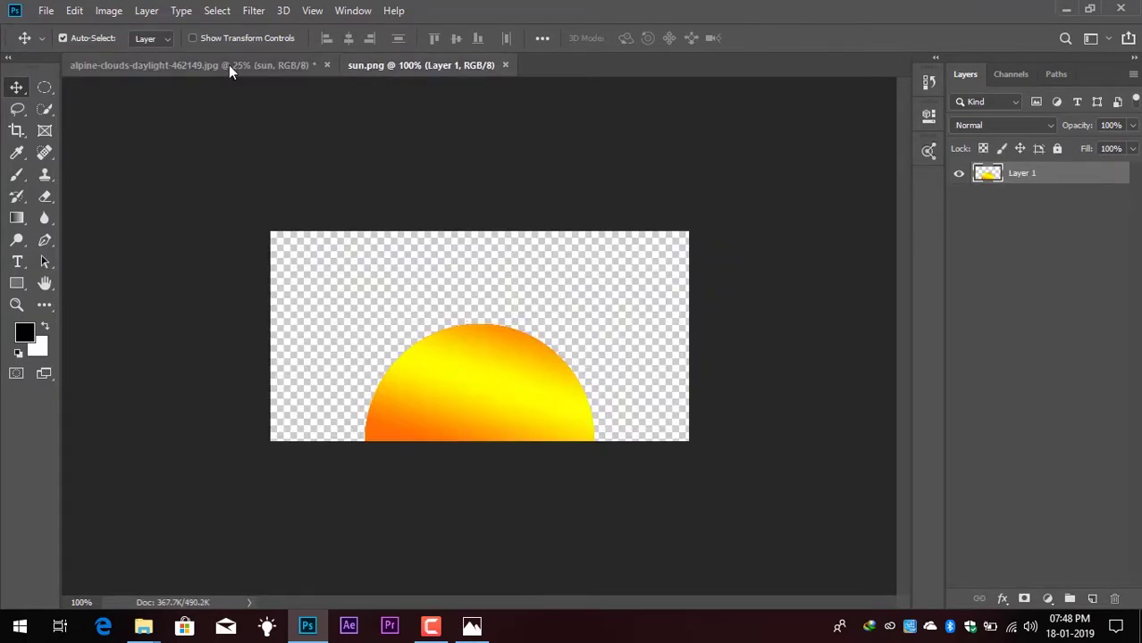
click(228, 65)
click(445, 67)
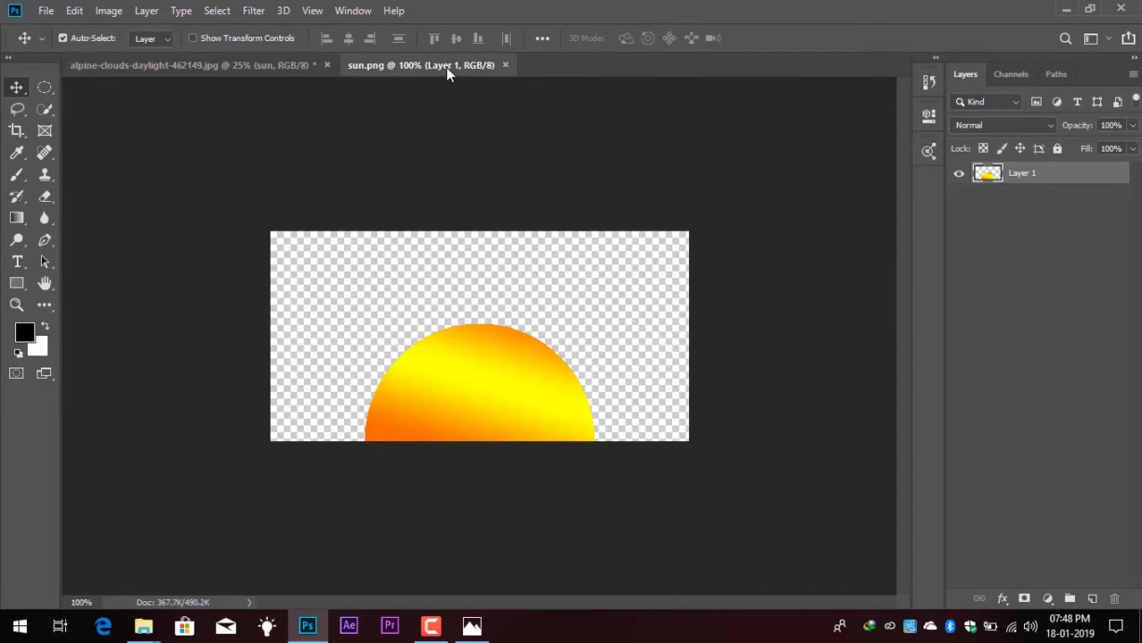
click(254, 64)
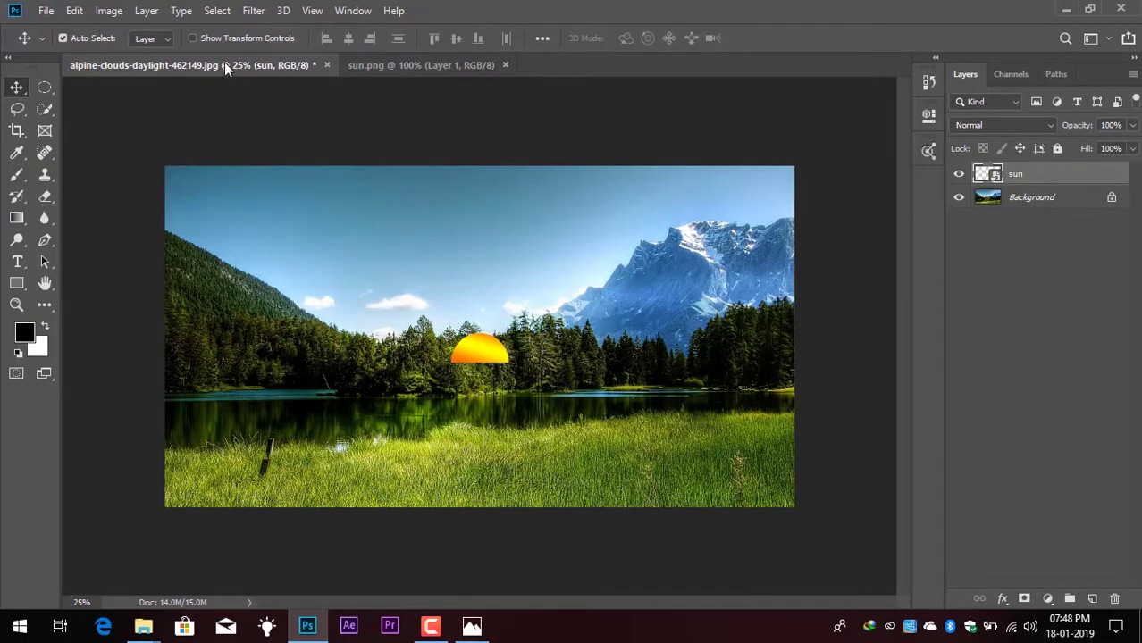
Float the alpine landscape and sun.png as separate windows, dock both back as tabs, and return to the landscape
drag(227, 69, 233, 89)
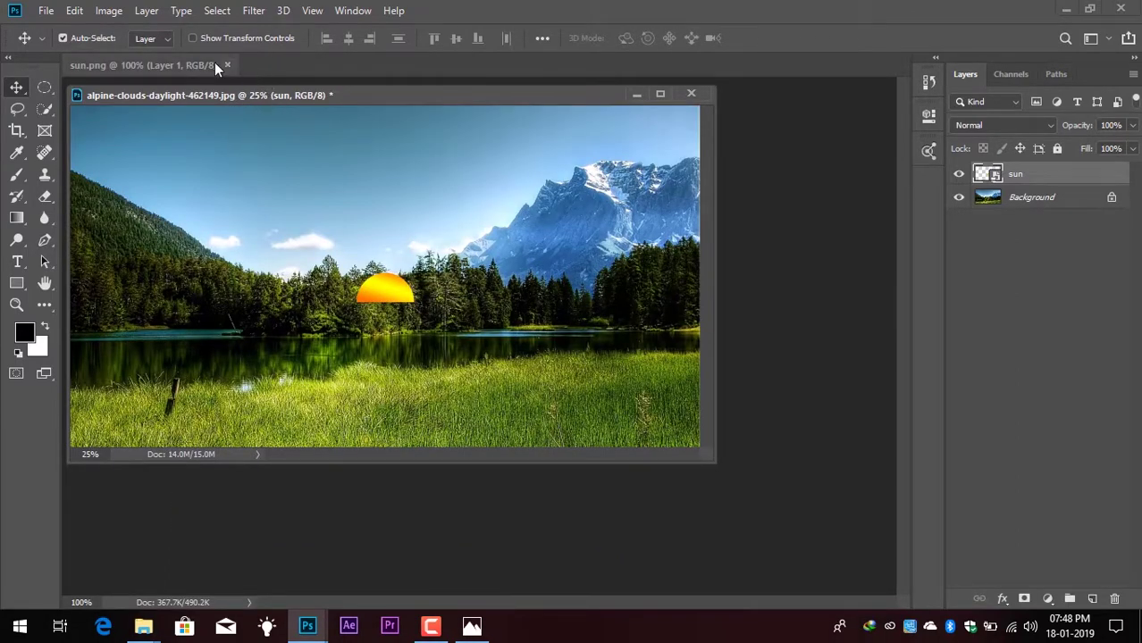
drag(157, 62, 599, 207)
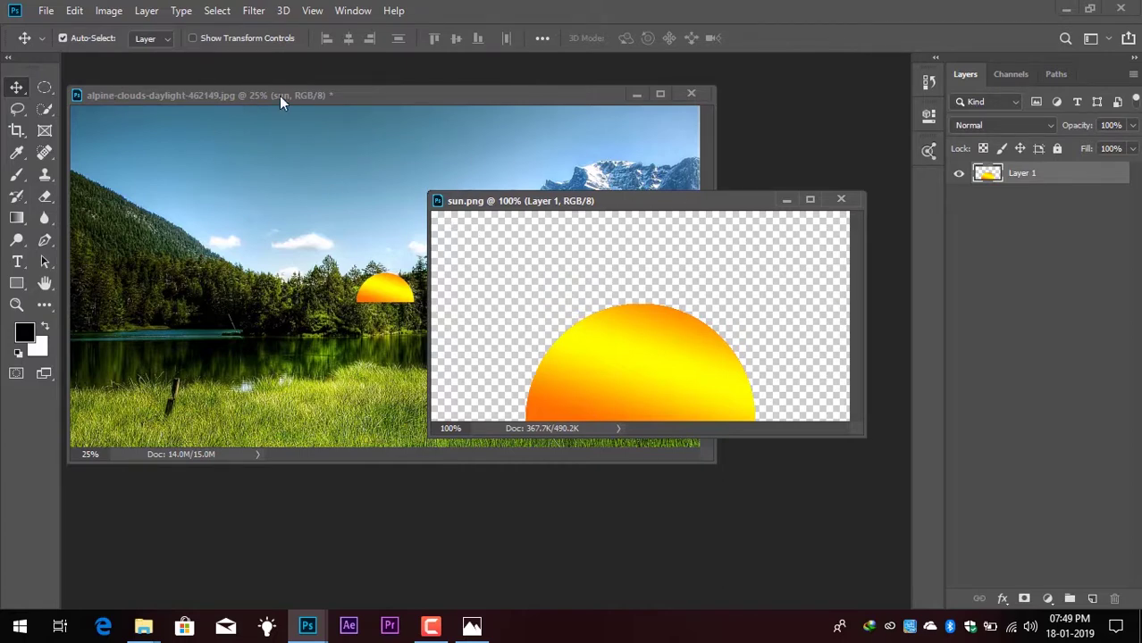
drag(280, 95, 272, 66)
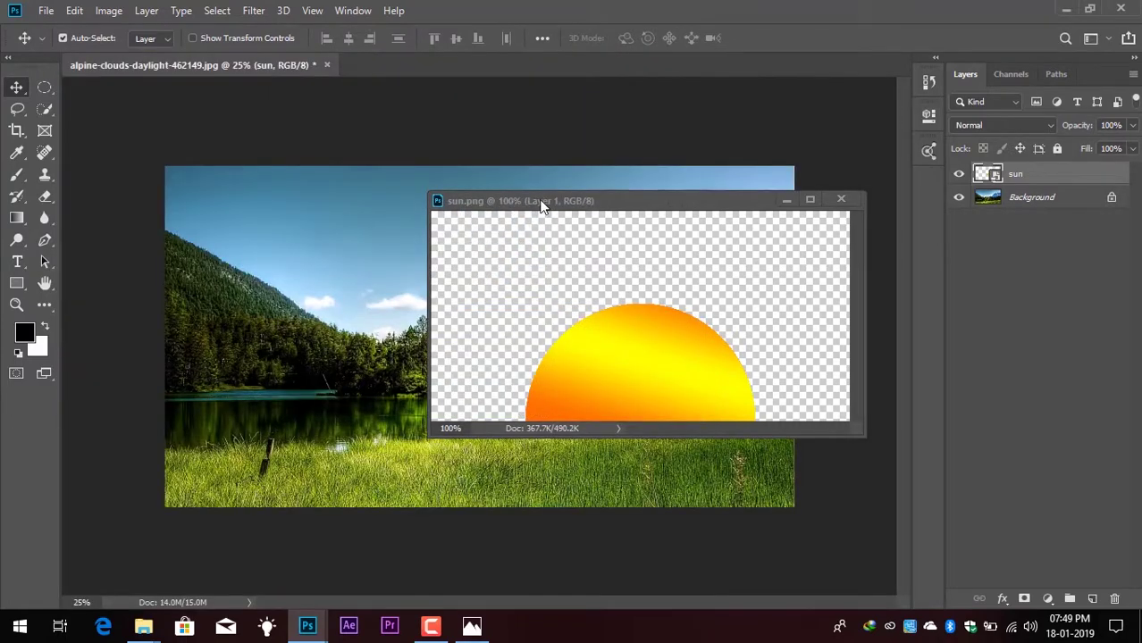
drag(539, 201, 453, 69)
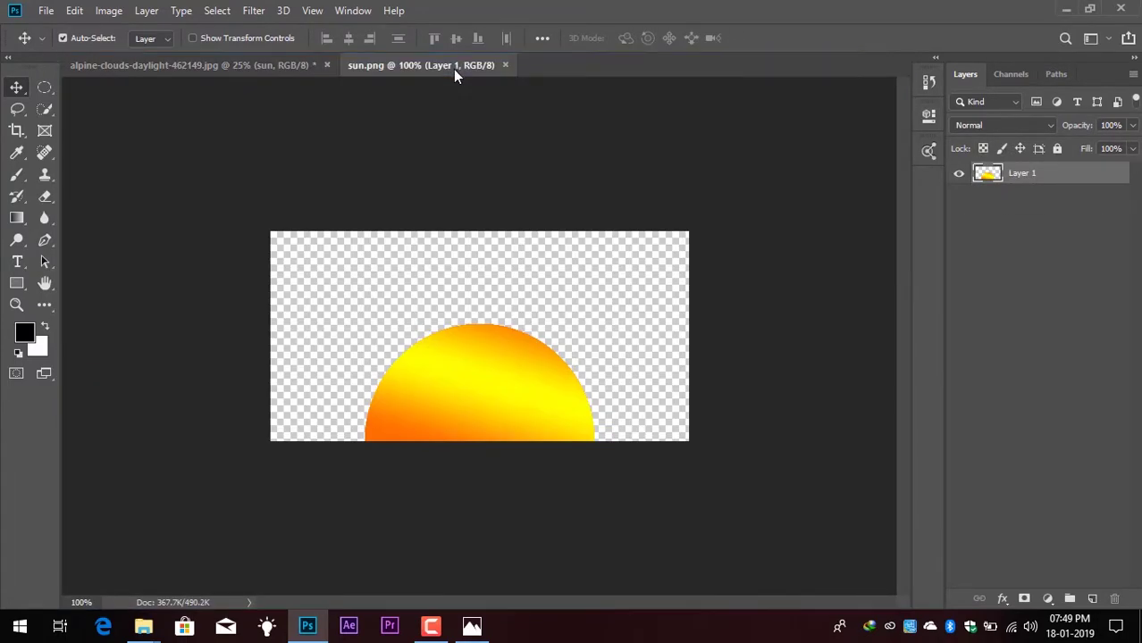
key(ctrl+Tab)
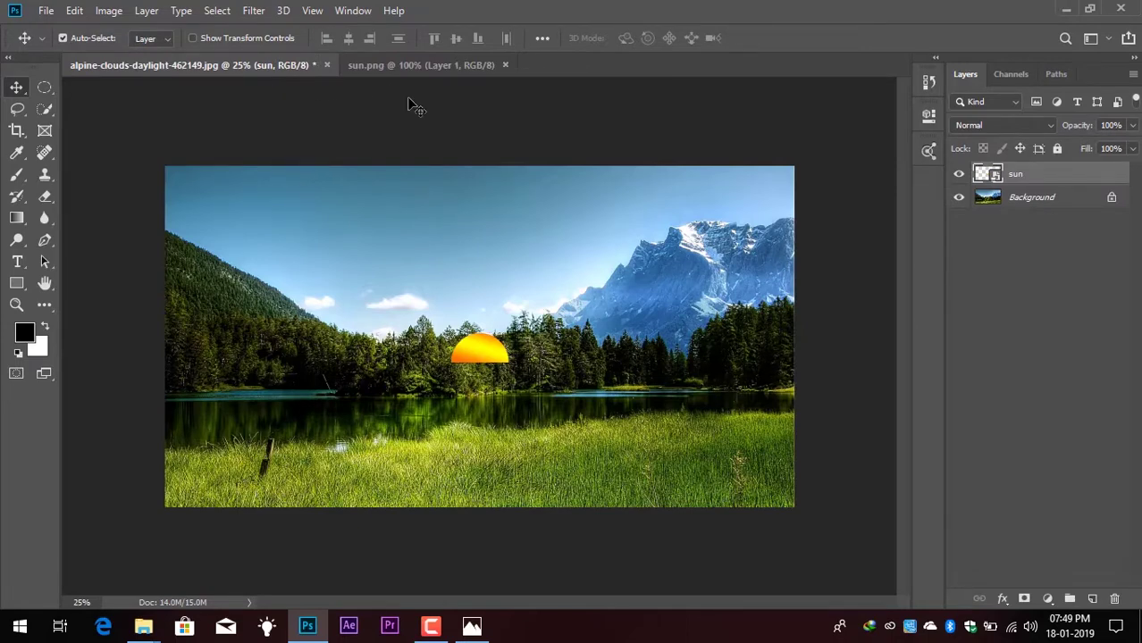
Turn off Open Documents as Tabs in the Workspace preferences and apply the change
click(43, 11)
mouse_move(74, 11)
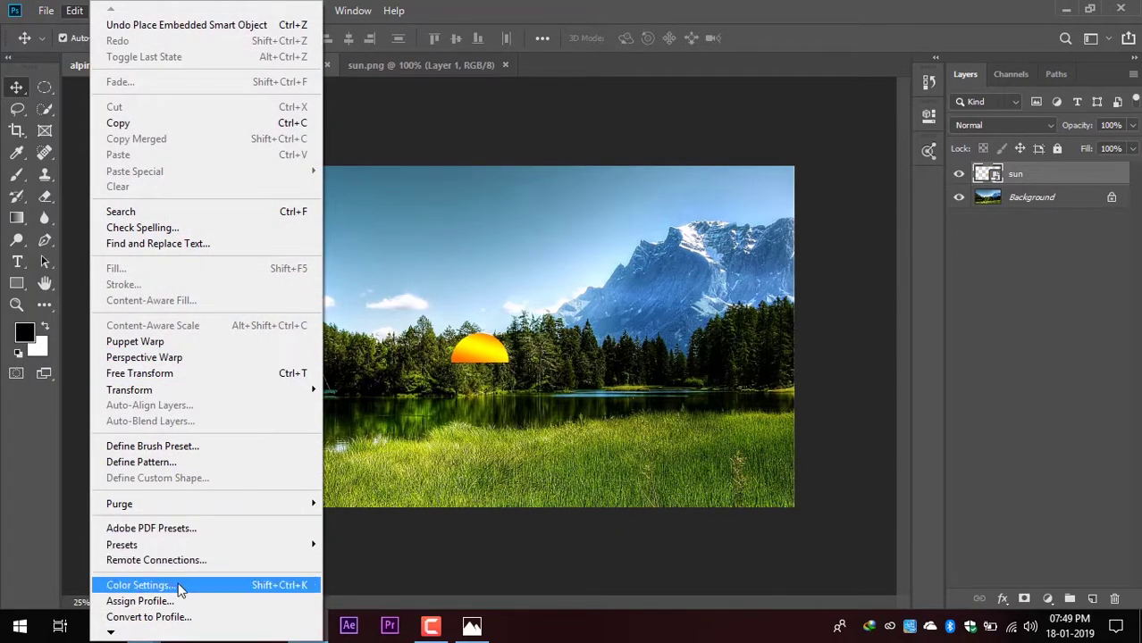
mouse_move(111, 632)
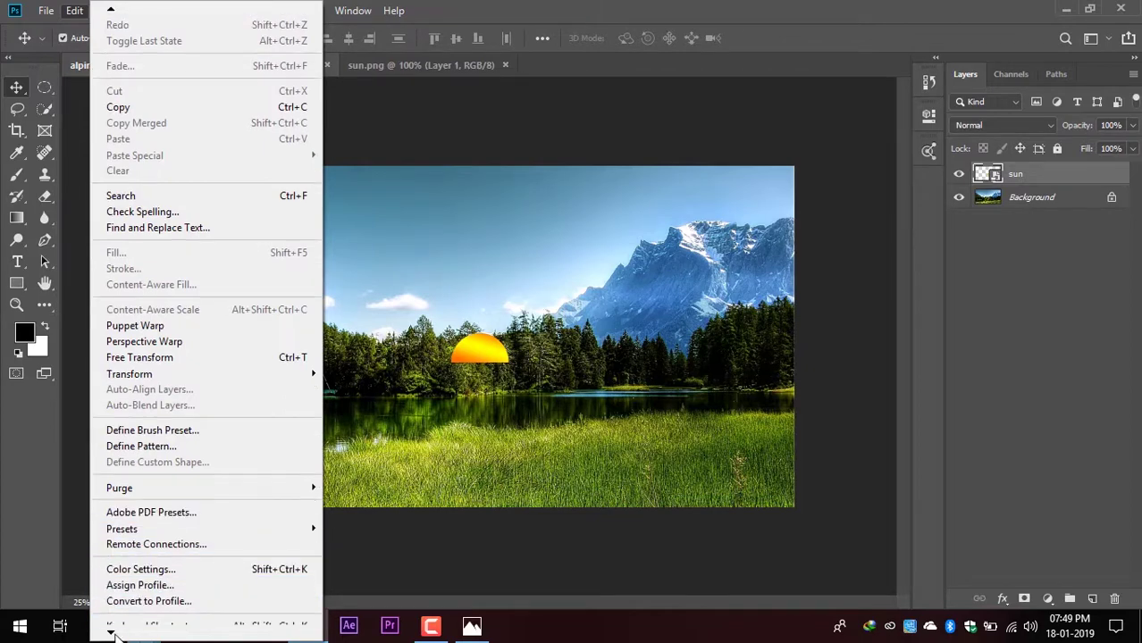
mouse_move(164, 623)
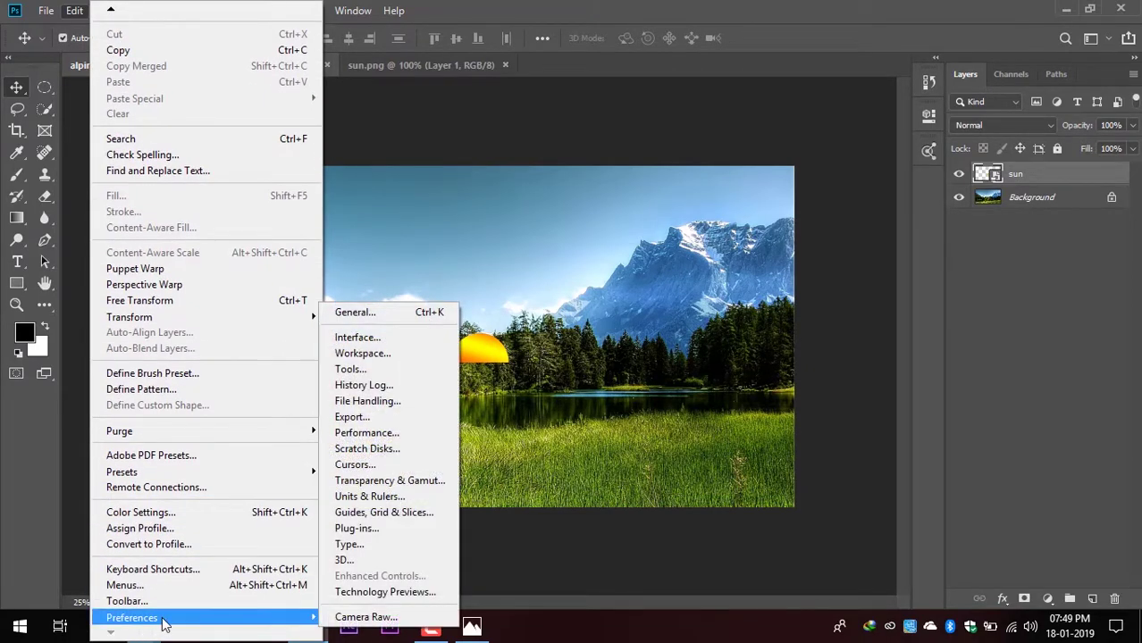
click(393, 354)
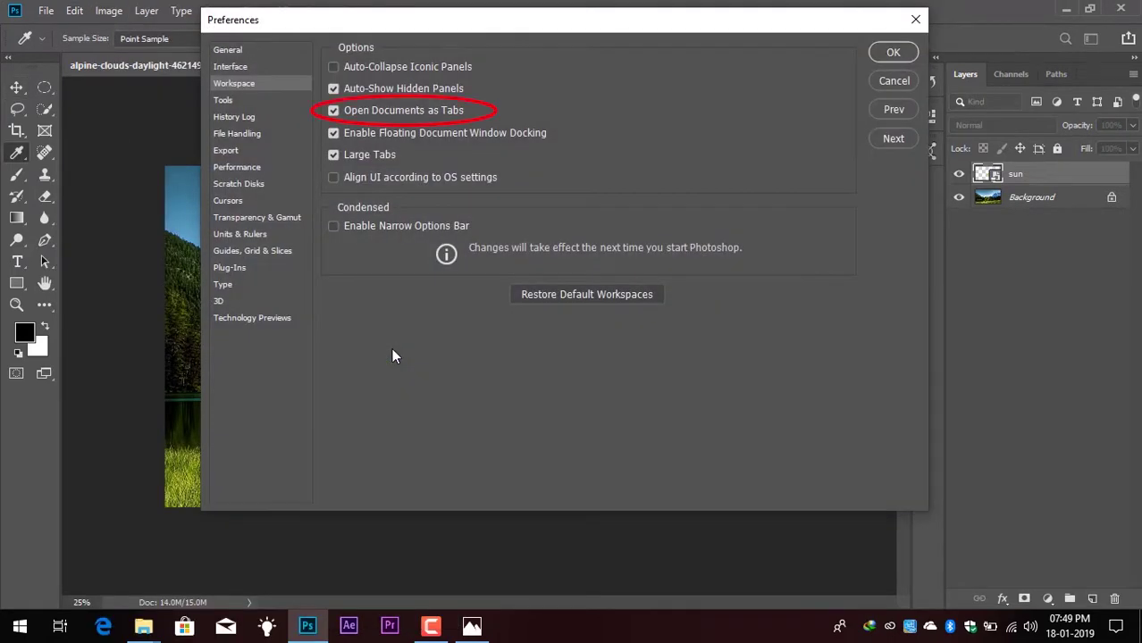
click(333, 112)
click(889, 51)
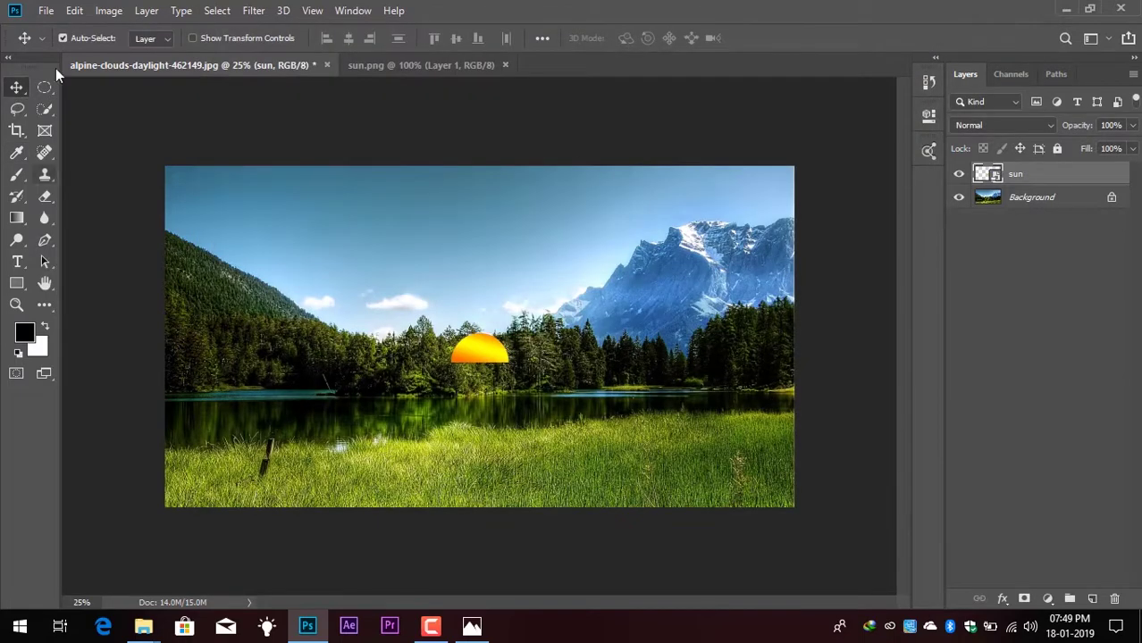
Close the alpine landscape without saving its changes, and close sun.png as well
click(328, 64)
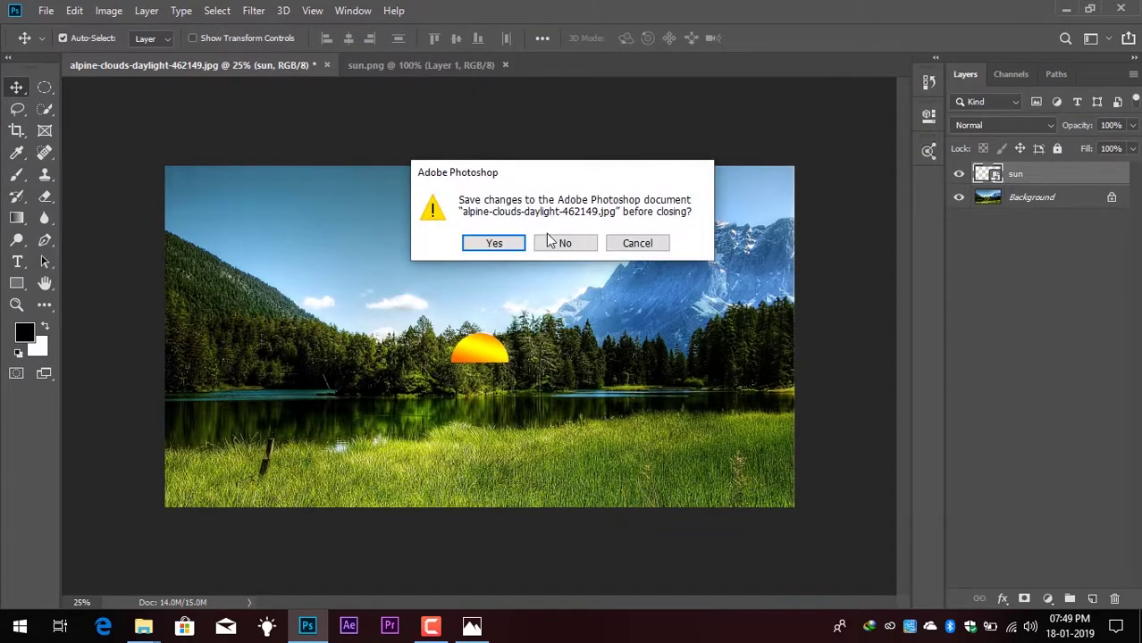
click(561, 240)
click(226, 64)
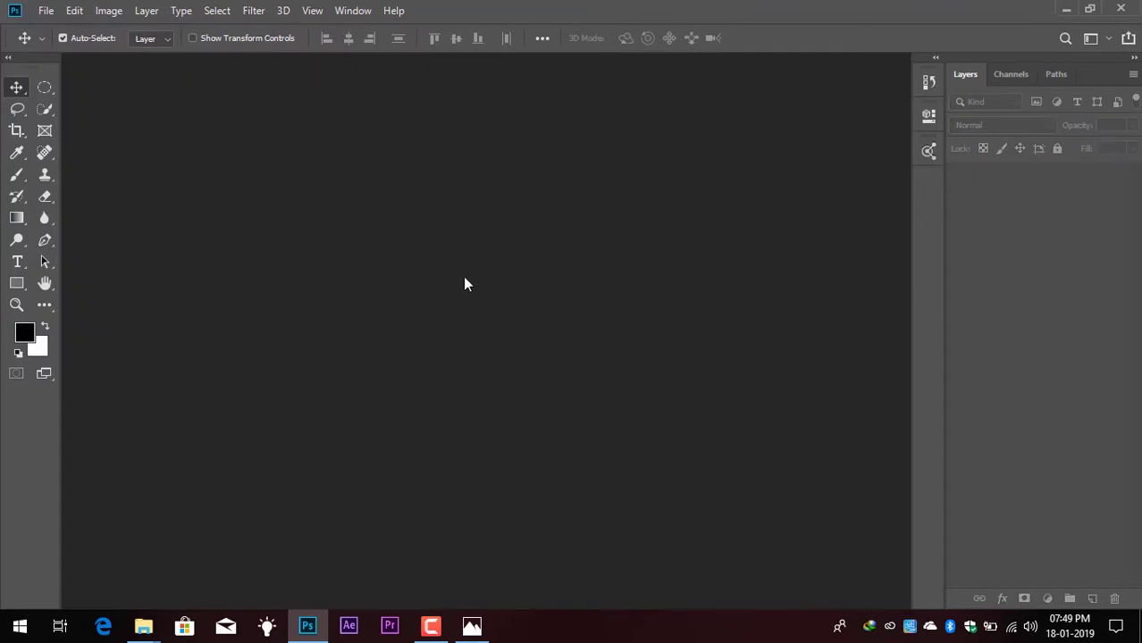
Open the alpine landscape and sun.png from the Sample folder as floating windows, moving sun.png toward the landscape's lower-right corner
mouse_move(143, 626)
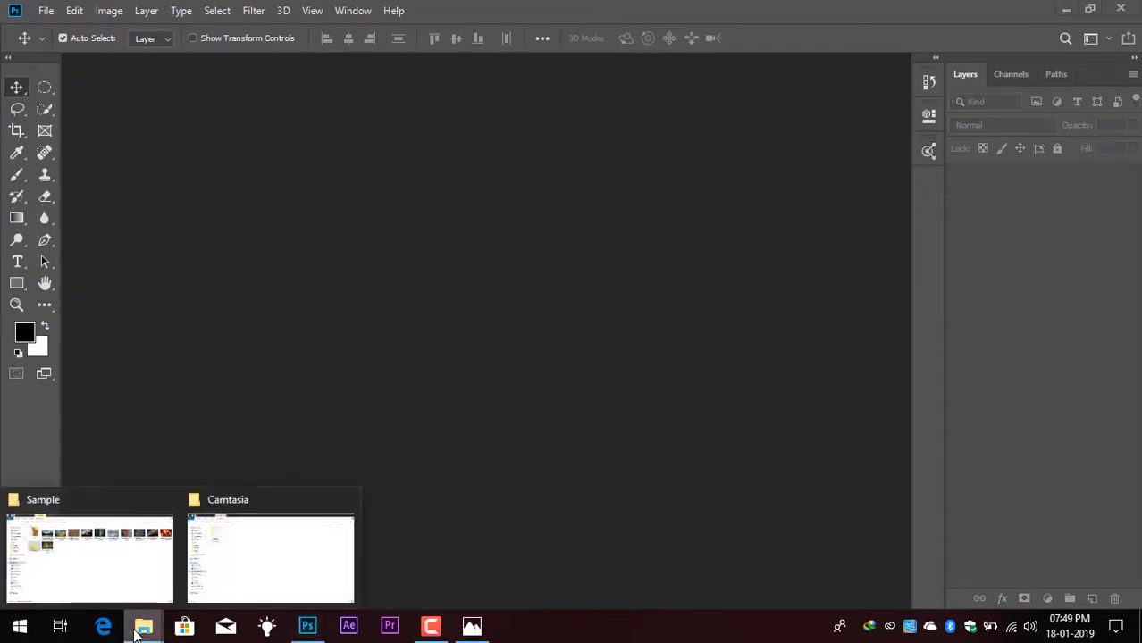
click(90, 592)
drag(274, 135, 336, 429)
mouse_move(143, 630)
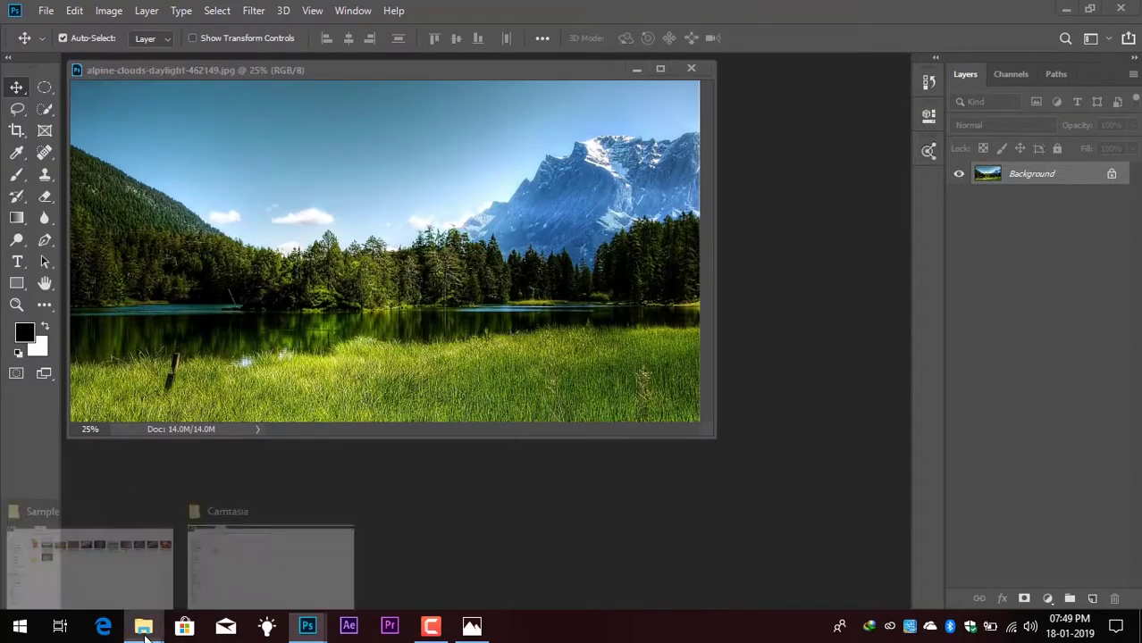
click(147, 576)
drag(198, 227, 280, 494)
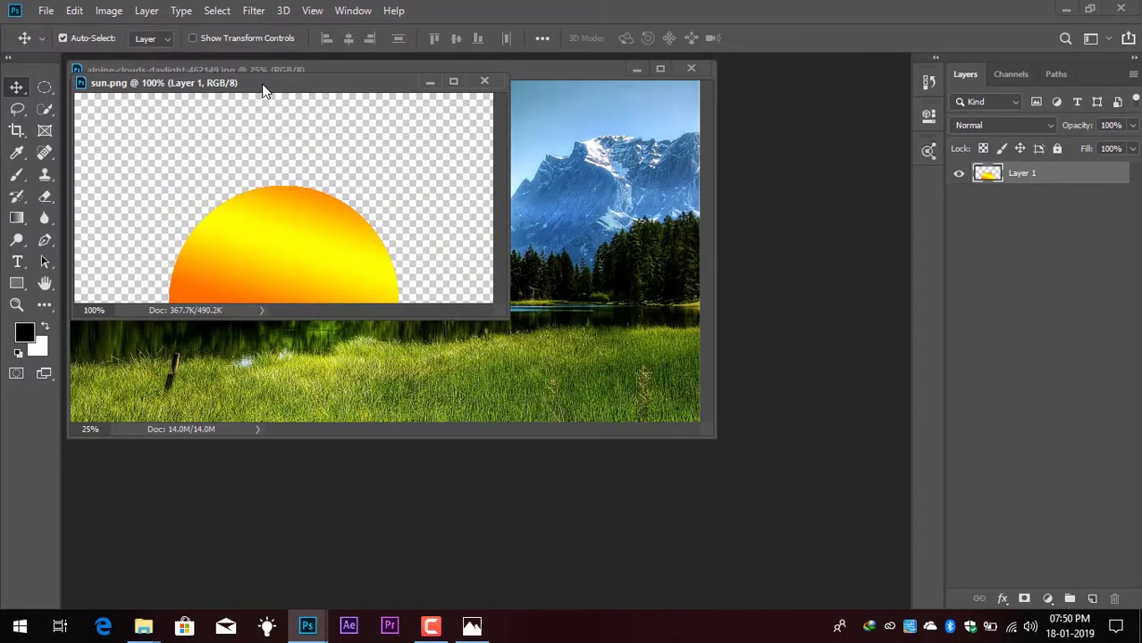
drag(264, 86, 630, 311)
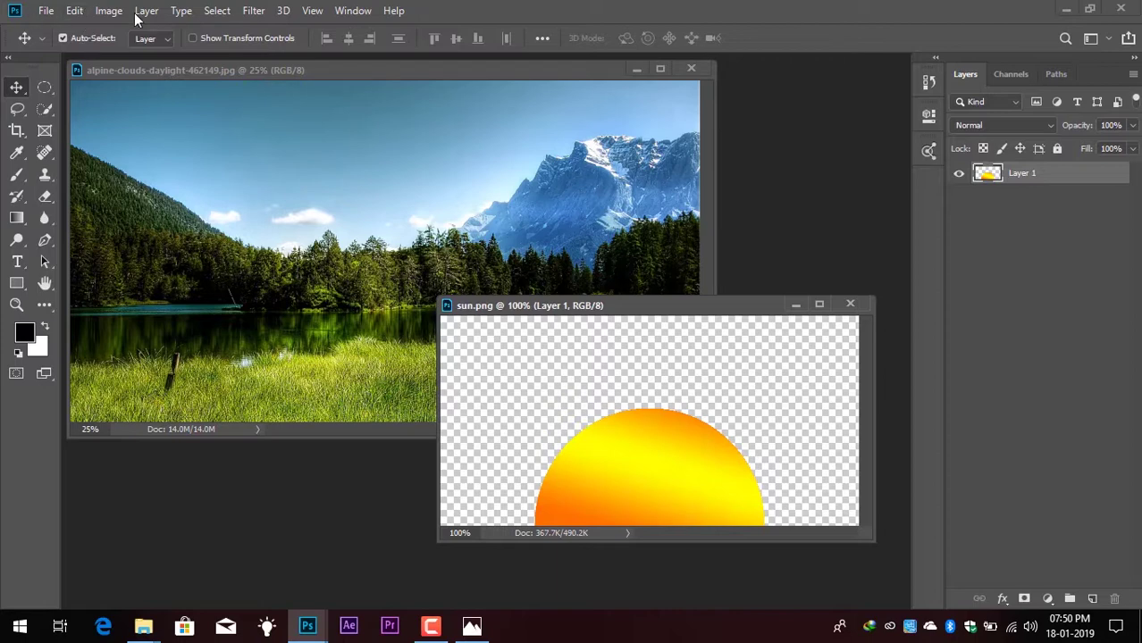
Dock both floating document windows as tabs and switch between them, ending on the alpine landscape
mouse_move(182, 73)
mouse_down()
mouse_move(175, 57)
mouse_move(191, 65)
mouse_move(171, 48)
mouse_move(171, 57)
mouse_up()
drag(596, 307, 472, 56)
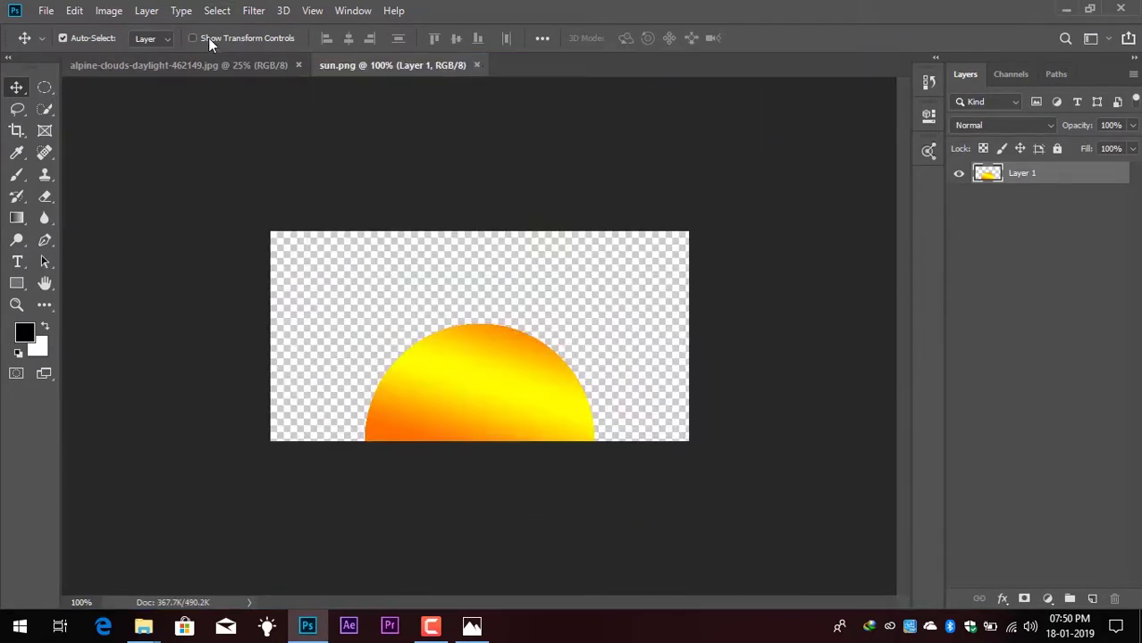
click(212, 60)
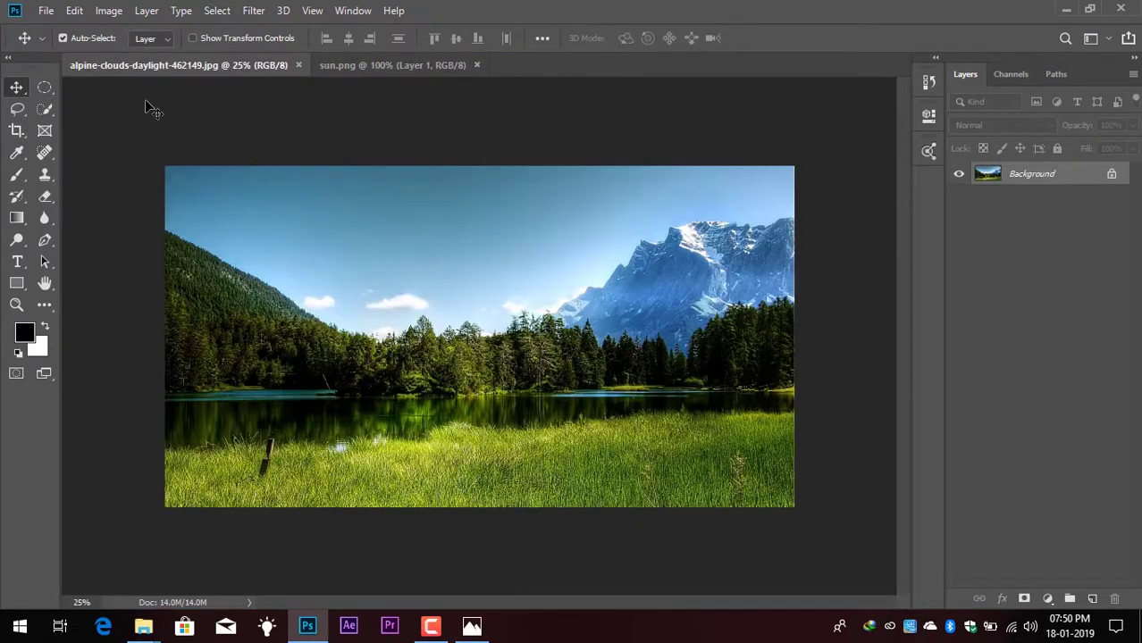
click(383, 65)
click(175, 64)
click(380, 67)
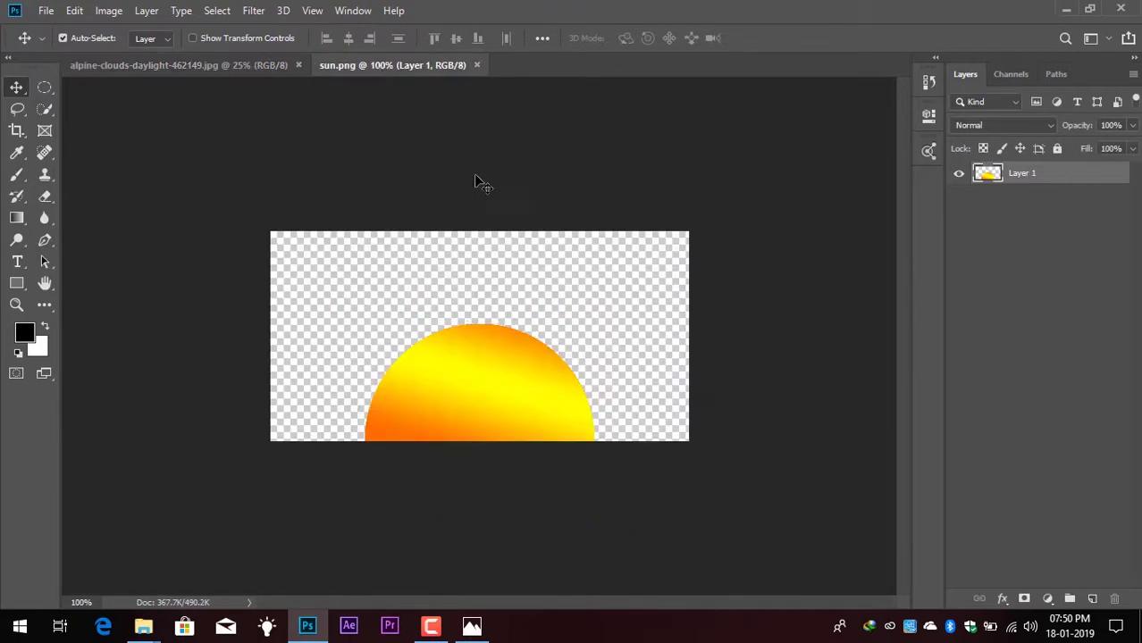
click(129, 61)
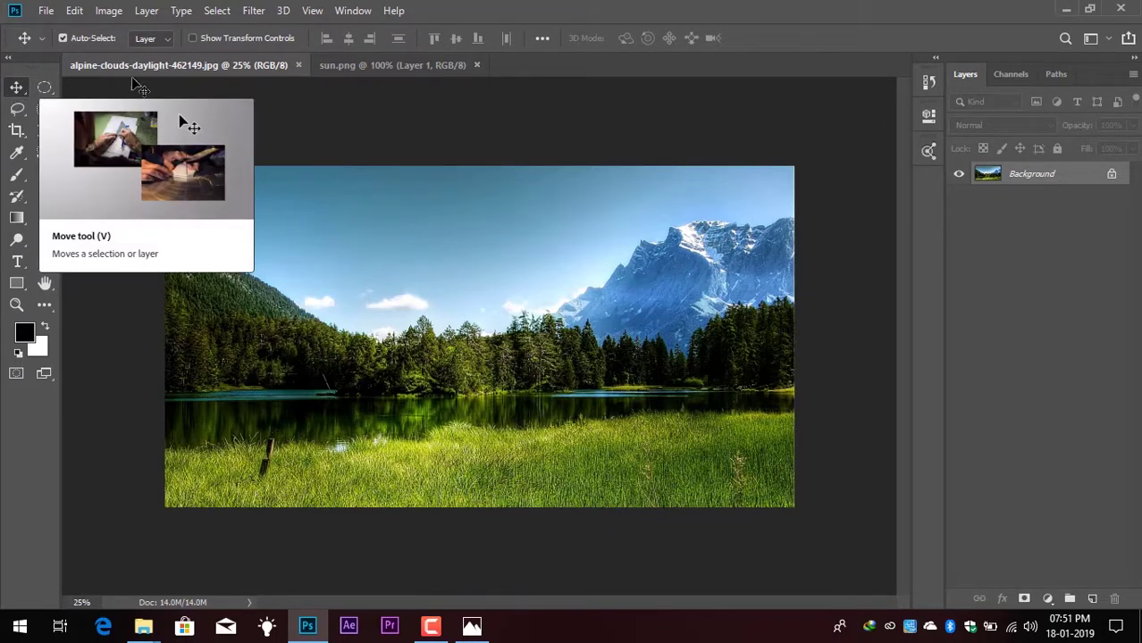
Copy the sun from sun.png into the alpine landscape with the Move tool and place it beside the mountain peak
click(356, 64)
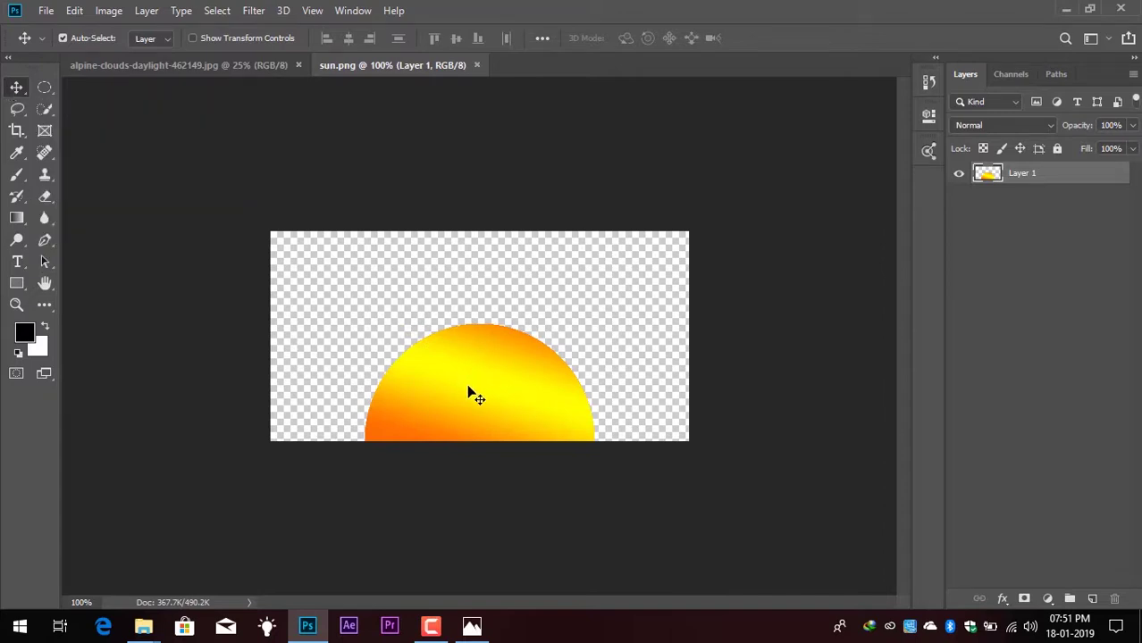
drag(470, 391, 213, 141)
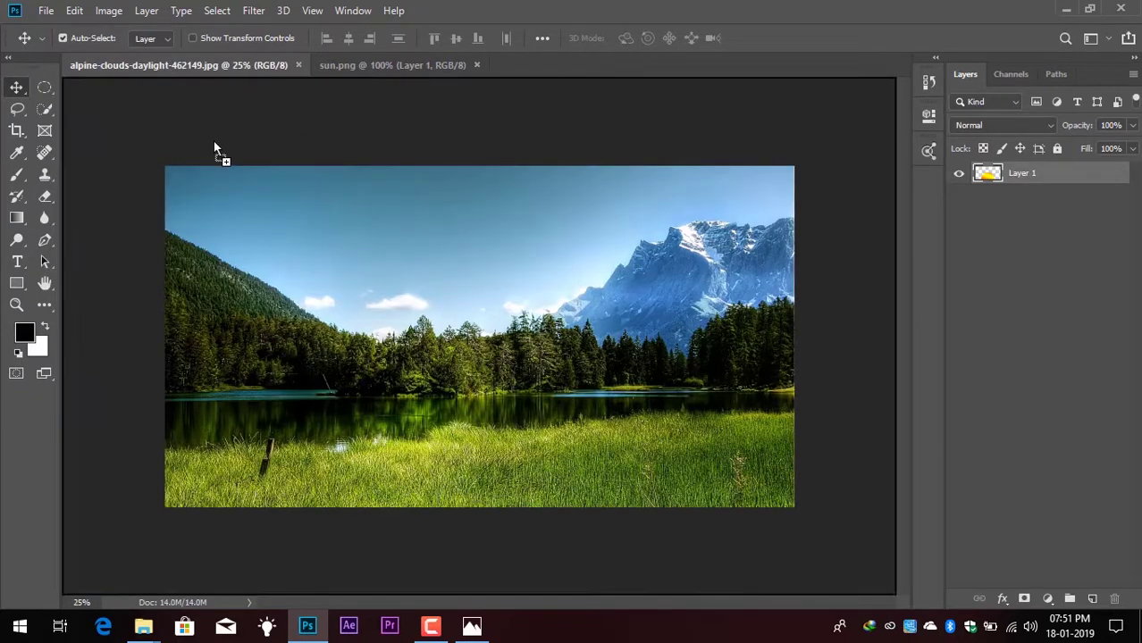
drag(281, 229, 637, 216)
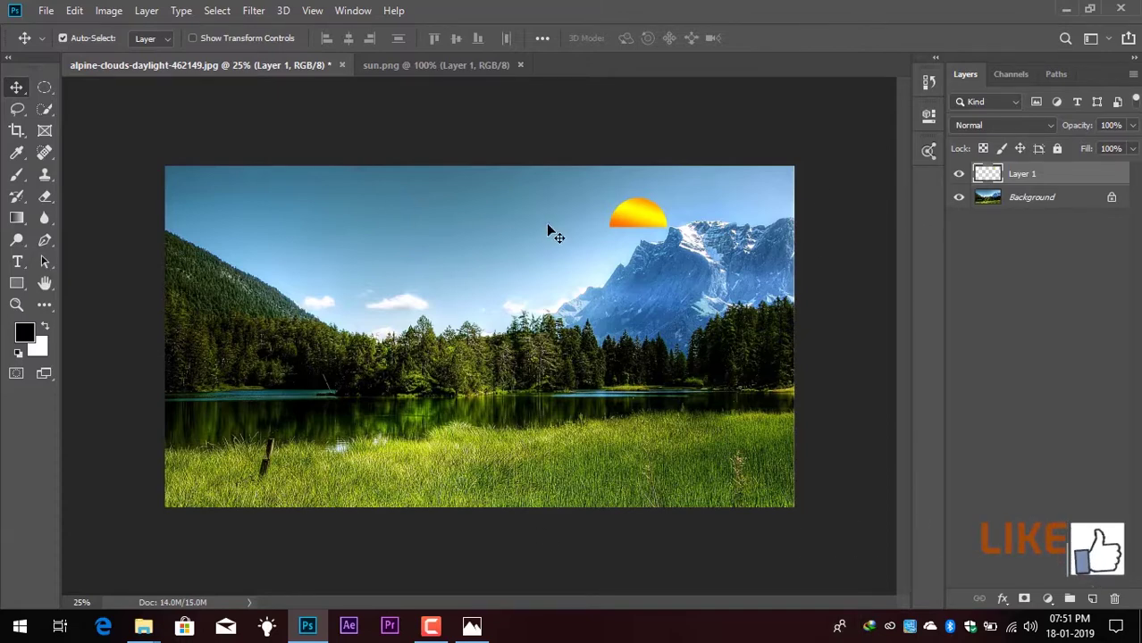
Delete the copied sun layer from the alpine landscape
click(1014, 252)
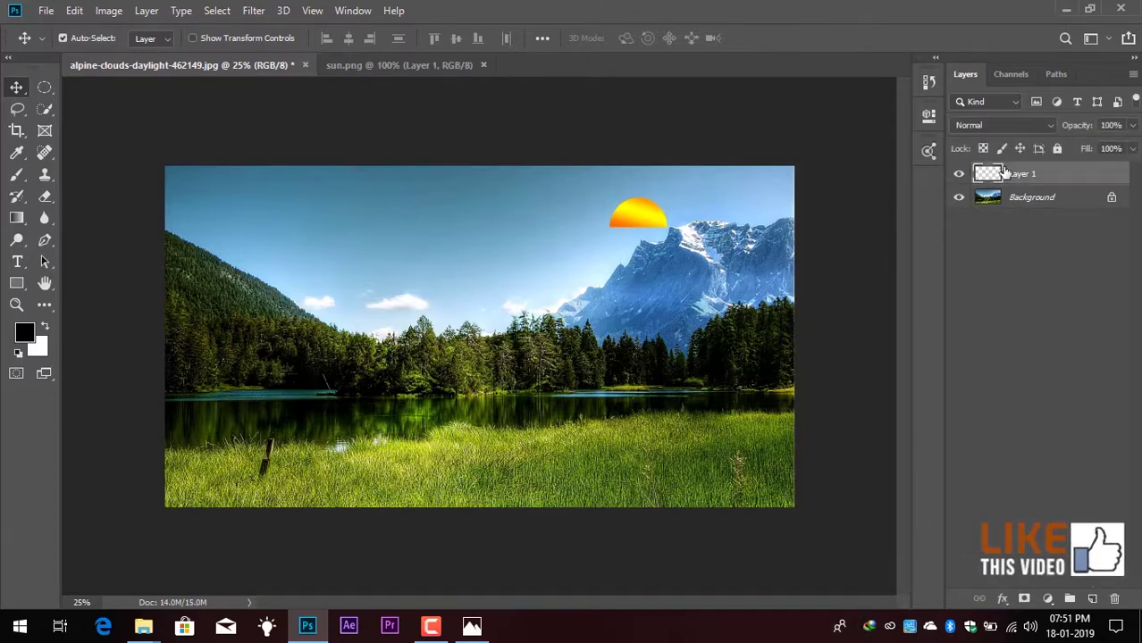
click(1005, 172)
key(Delete)
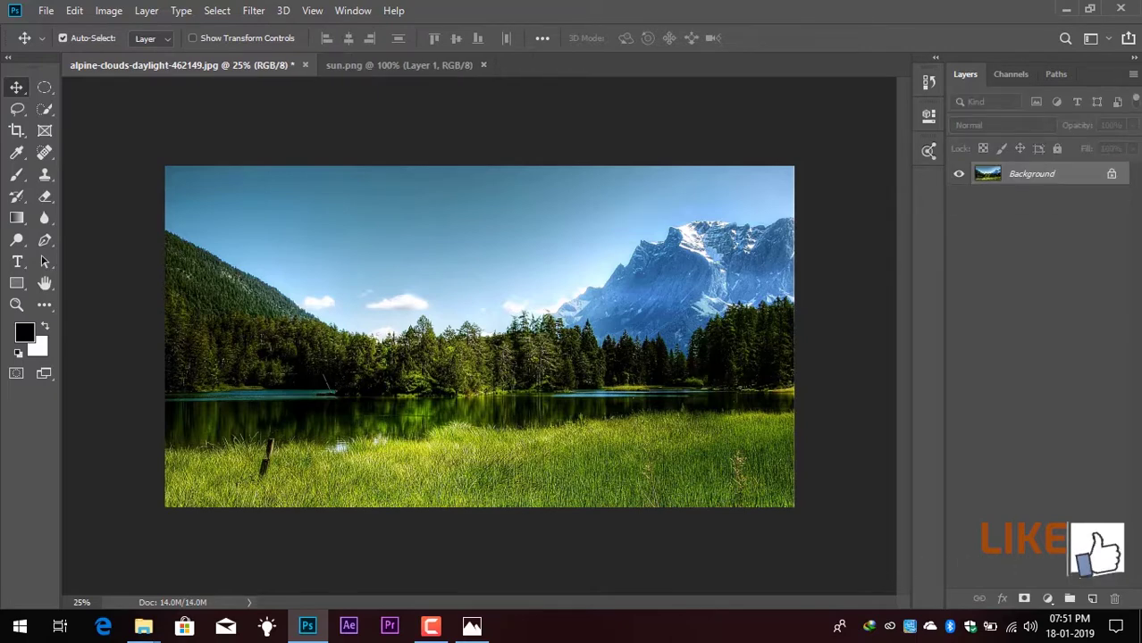
Copy the sun from sun.png into the landscape above the mountain peak again, and undo the copy
click(387, 75)
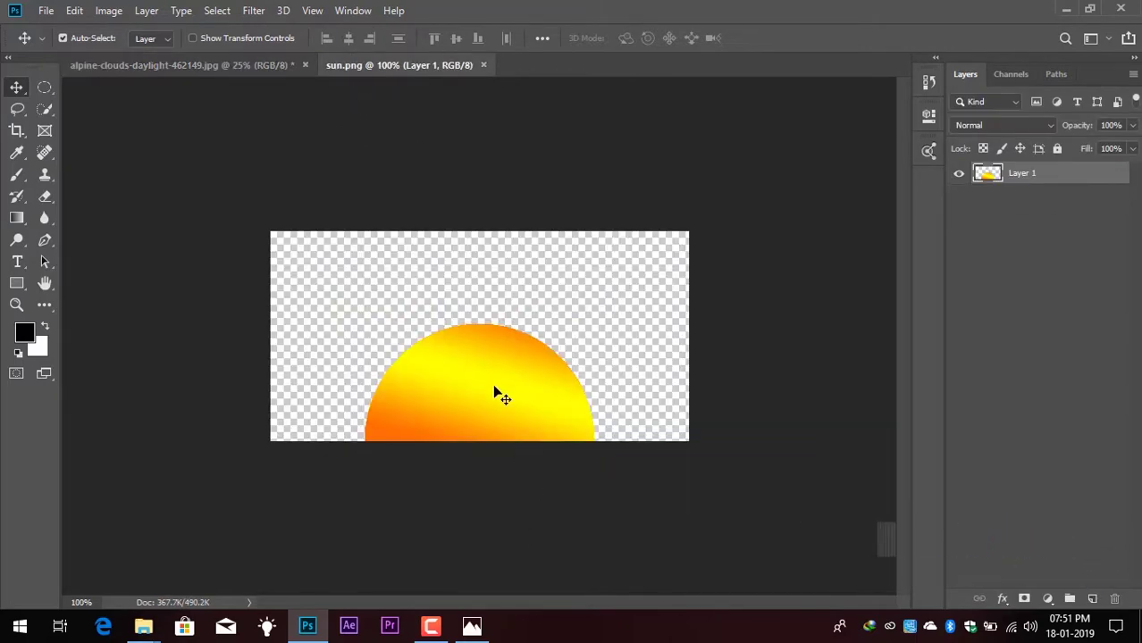
drag(482, 388, 310, 120)
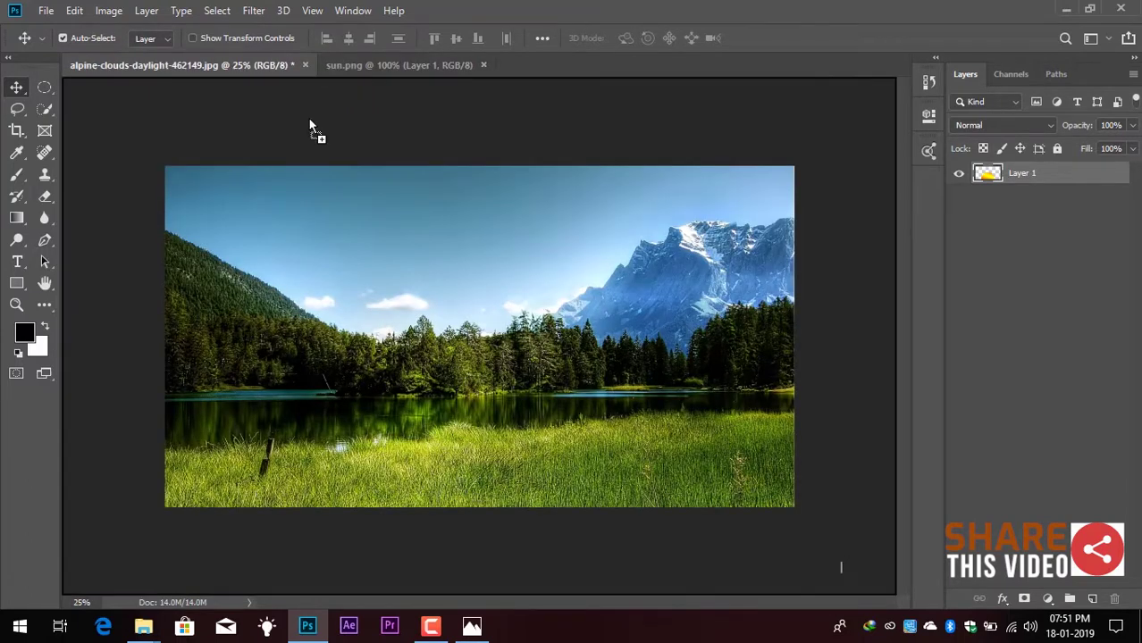
drag(637, 241, 677, 205)
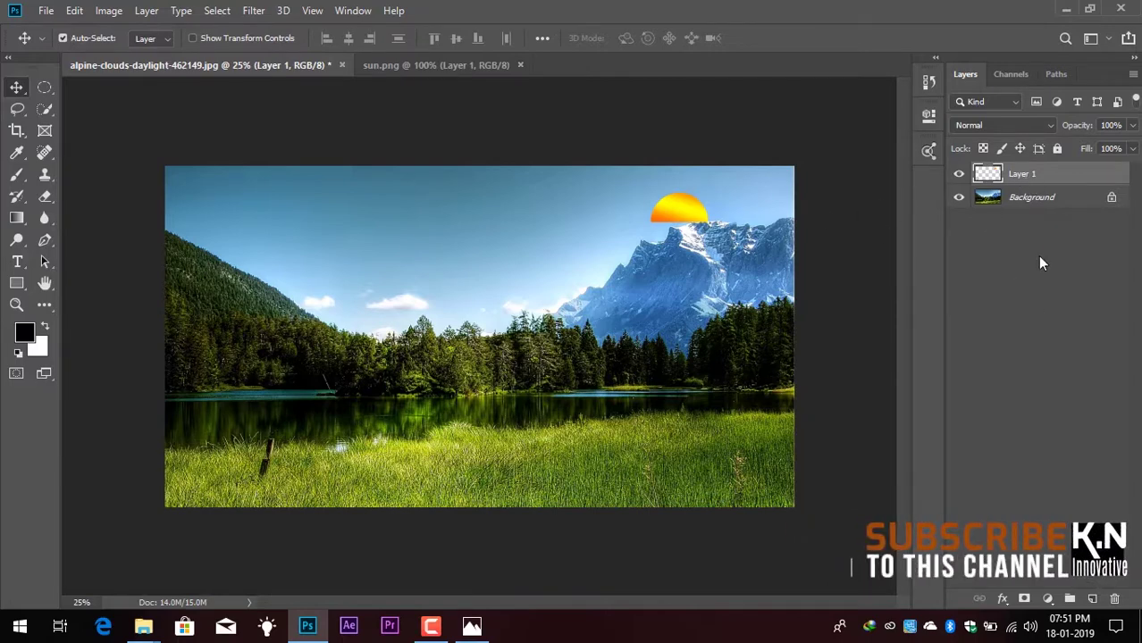
key(ctrl+z)
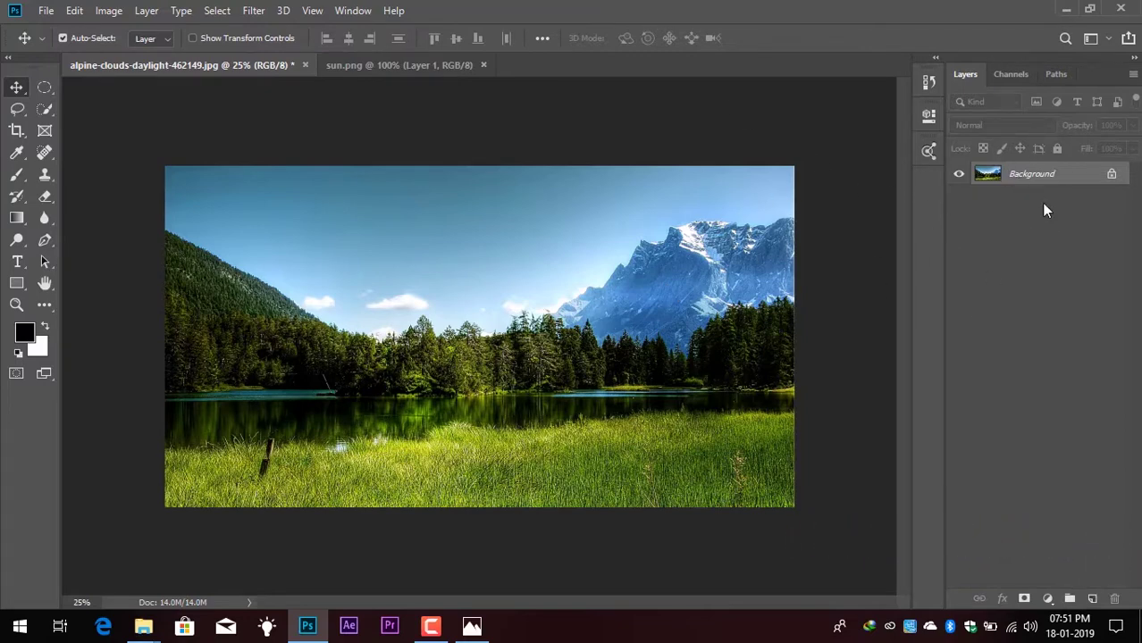
Convert the locked Background into a regular layer and lock all of its properties
click(1112, 176)
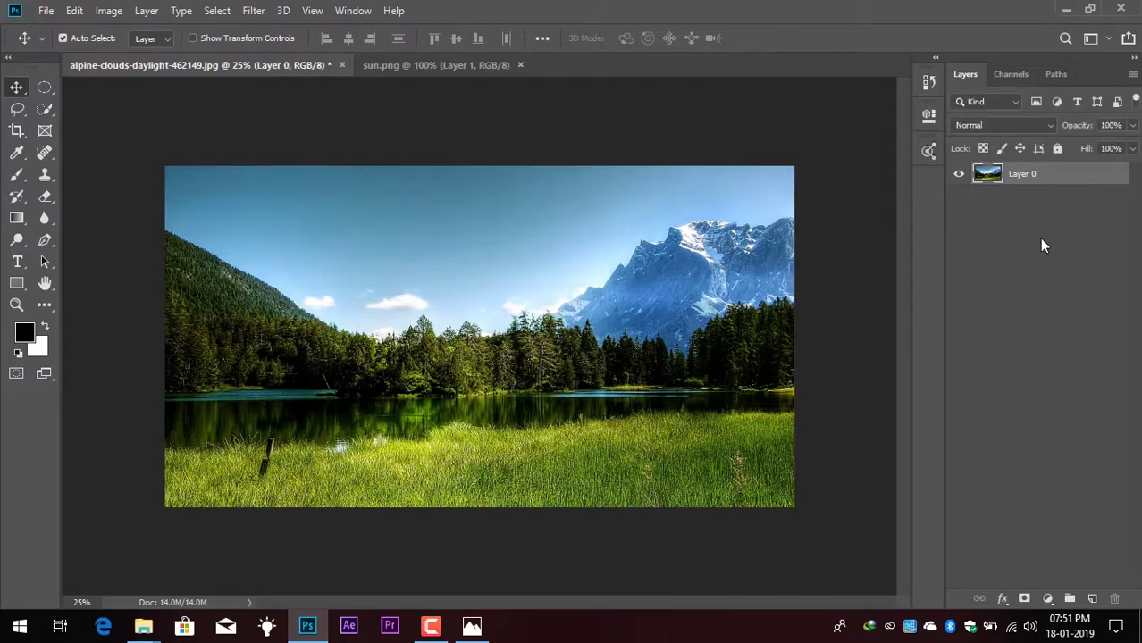
click(1057, 148)
Copy the sun from sun.png into the alpine landscape and position it just above the mountain ridge
click(389, 66)
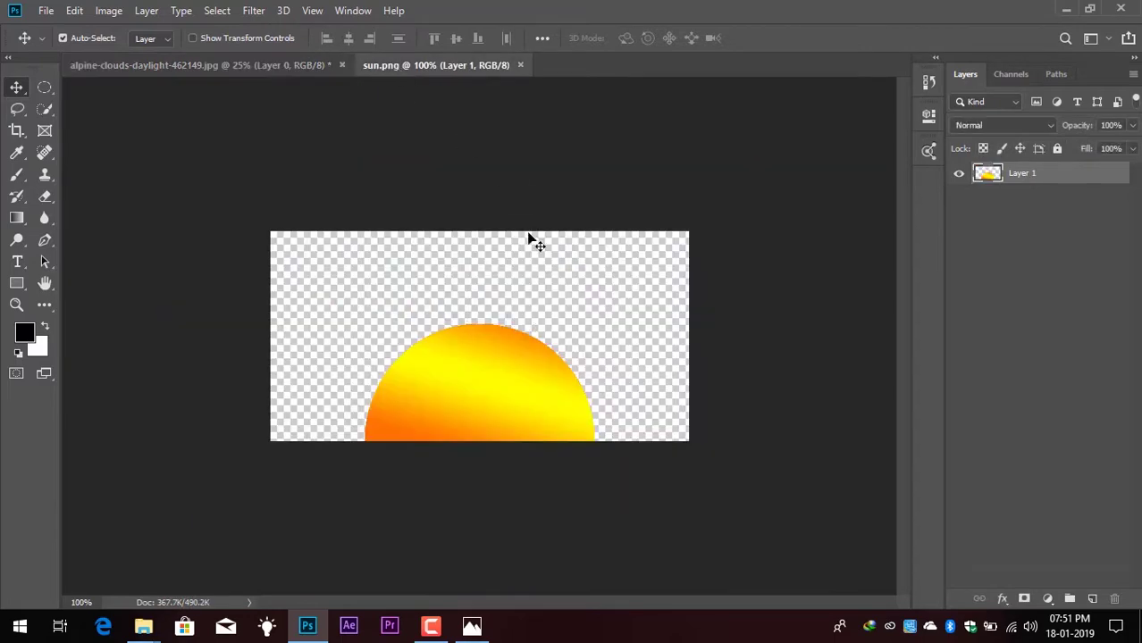
drag(479, 406, 721, 215)
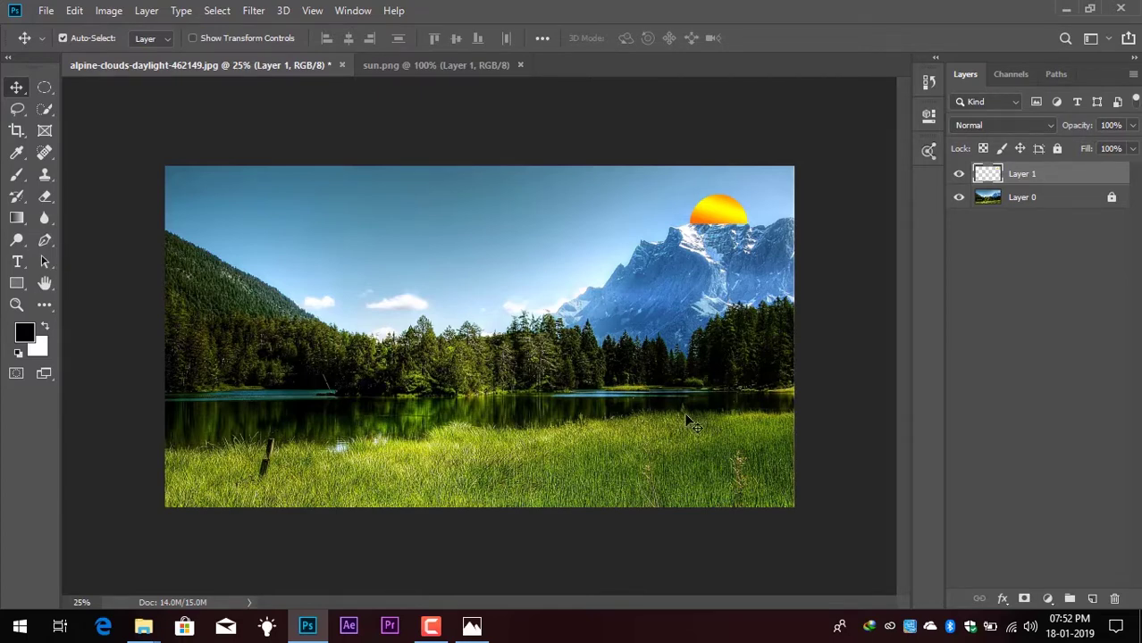
click(1022, 204)
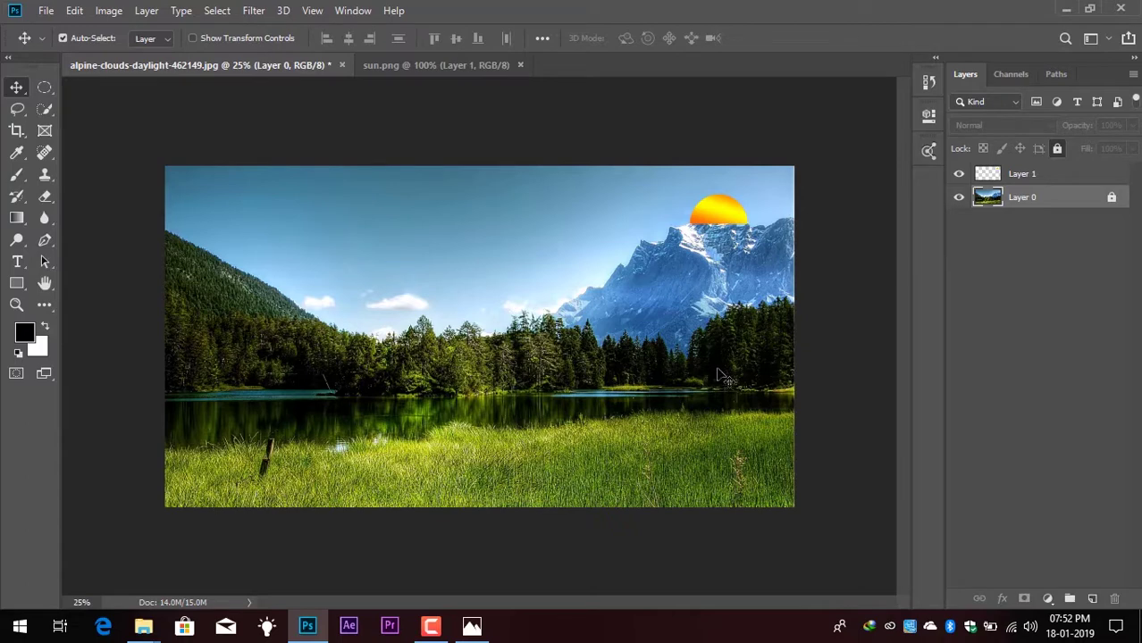
click(1027, 176)
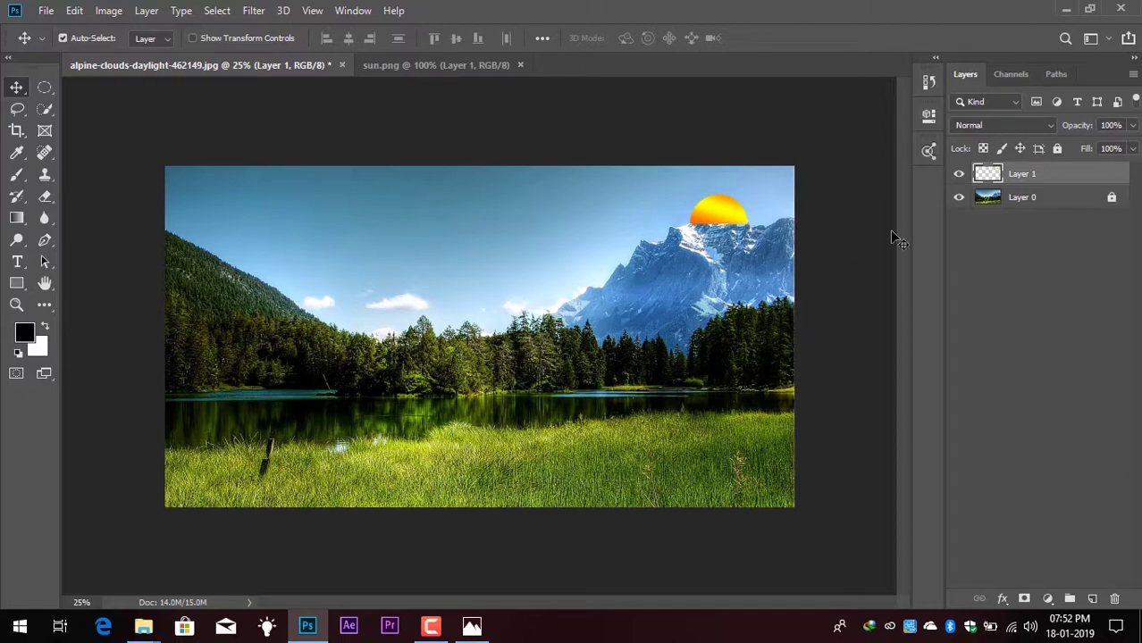
mouse_move(729, 207)
mouse_down()
mouse_move(395, 215)
mouse_move(383, 326)
mouse_move(407, 219)
mouse_move(813, 204)
mouse_move(701, 201)
mouse_move(715, 214)
mouse_move(728, 205)
mouse_up()
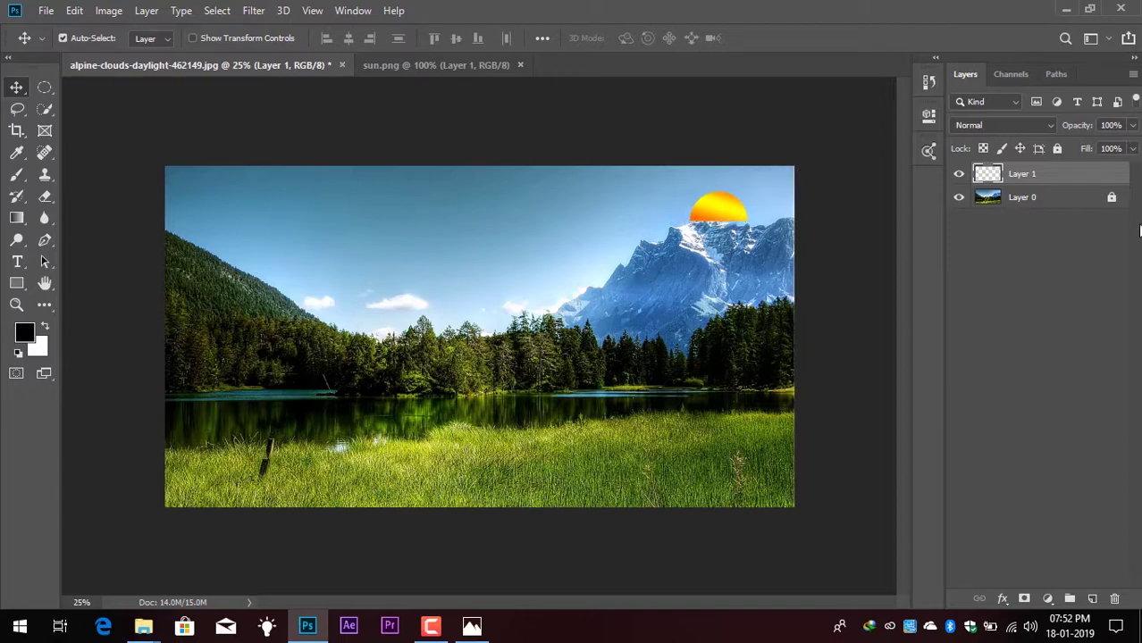
Unlock the landscape's Layer 0 and try moving the images on the canvas
click(1059, 203)
drag(380, 215, 359, 284)
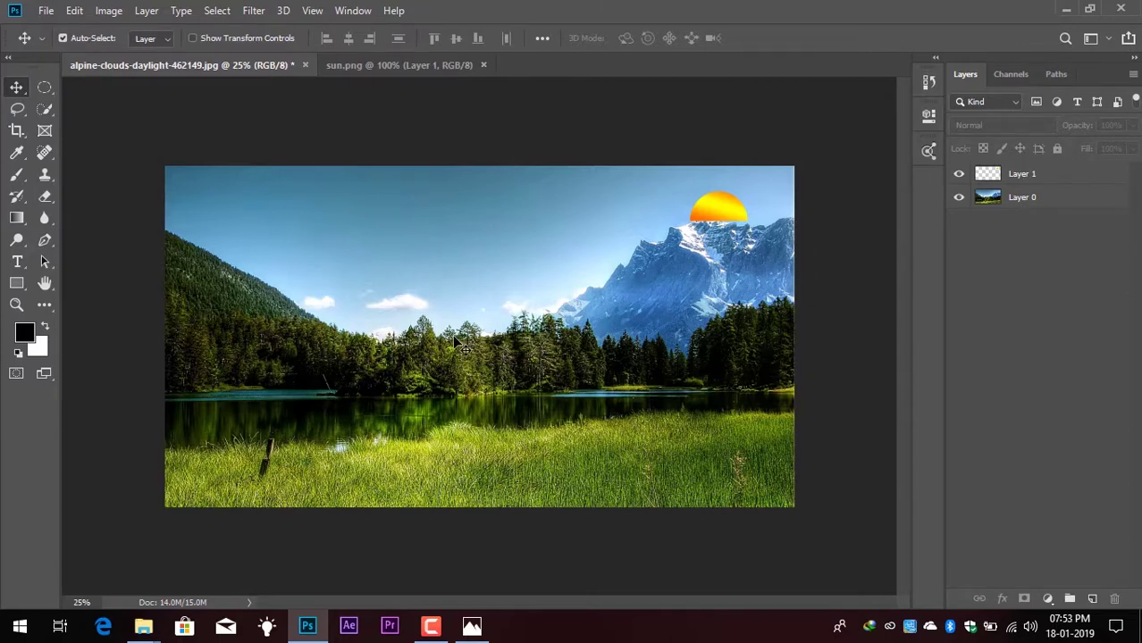
mouse_move(452, 334)
mouse_down()
mouse_move(425, 299)
mouse_move(456, 342)
mouse_up()
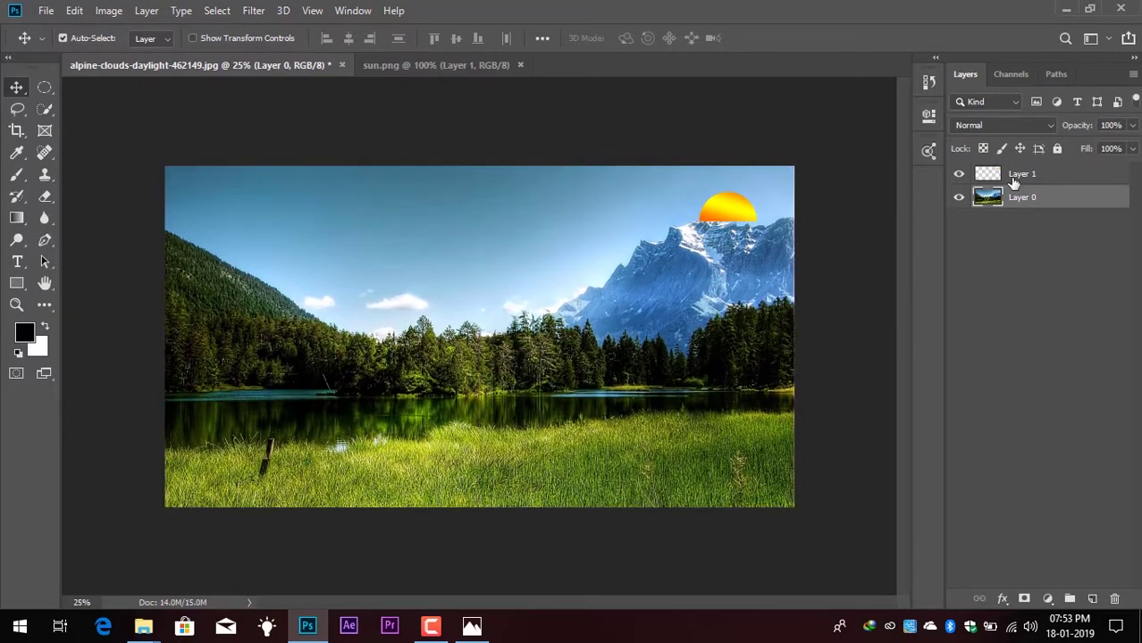
Hide and show Layer 0 and Layer 1 in turn to compare what each layer contains
click(958, 200)
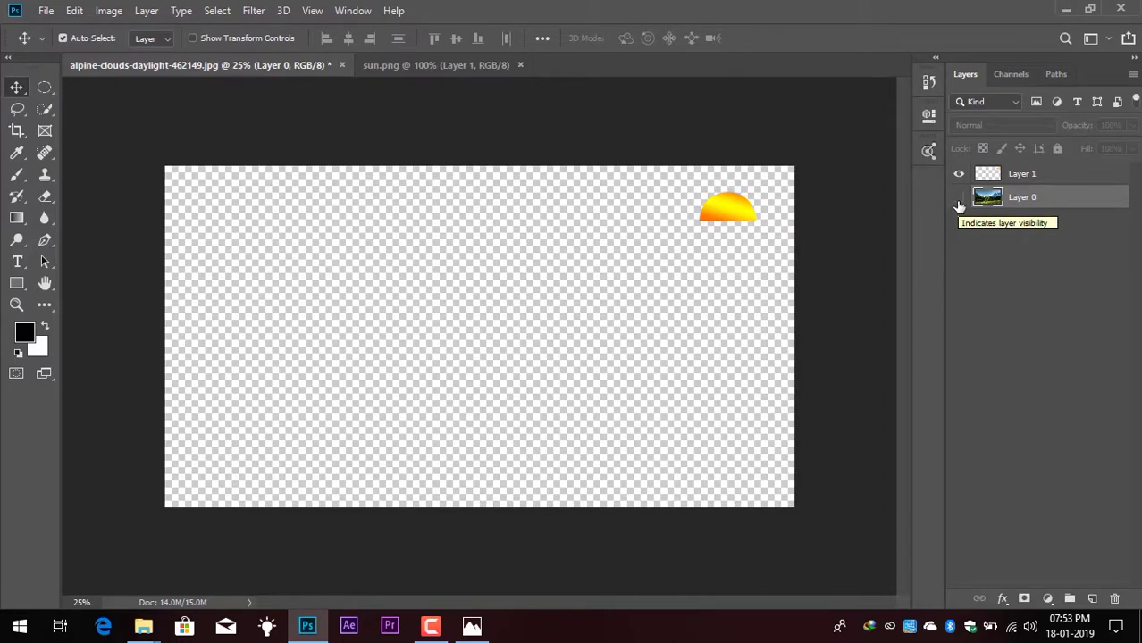
click(959, 200)
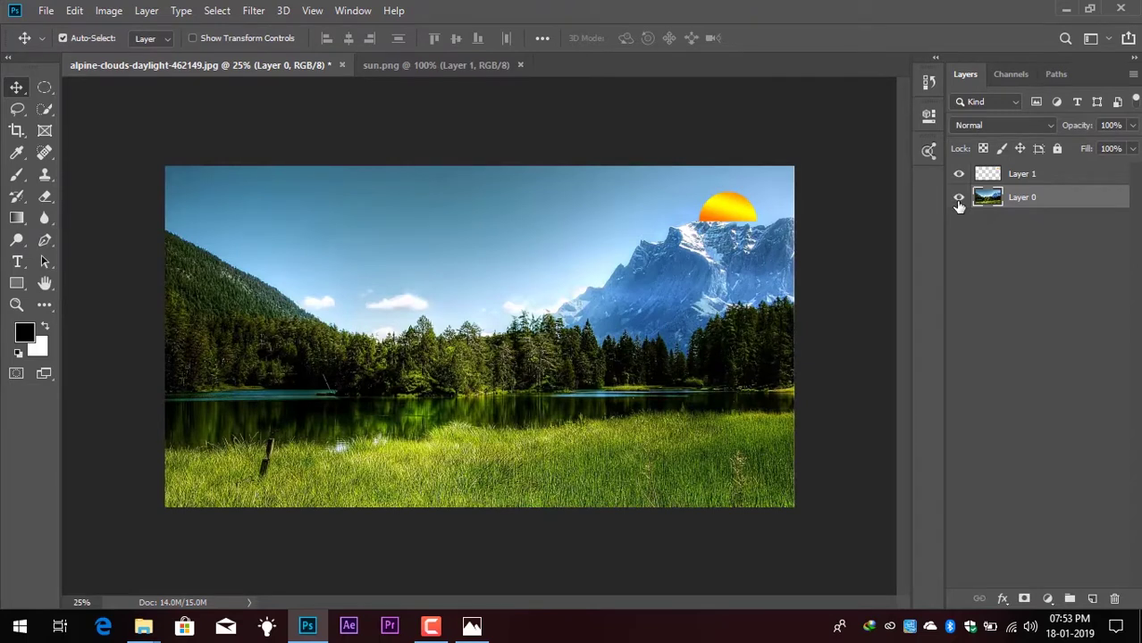
click(960, 175)
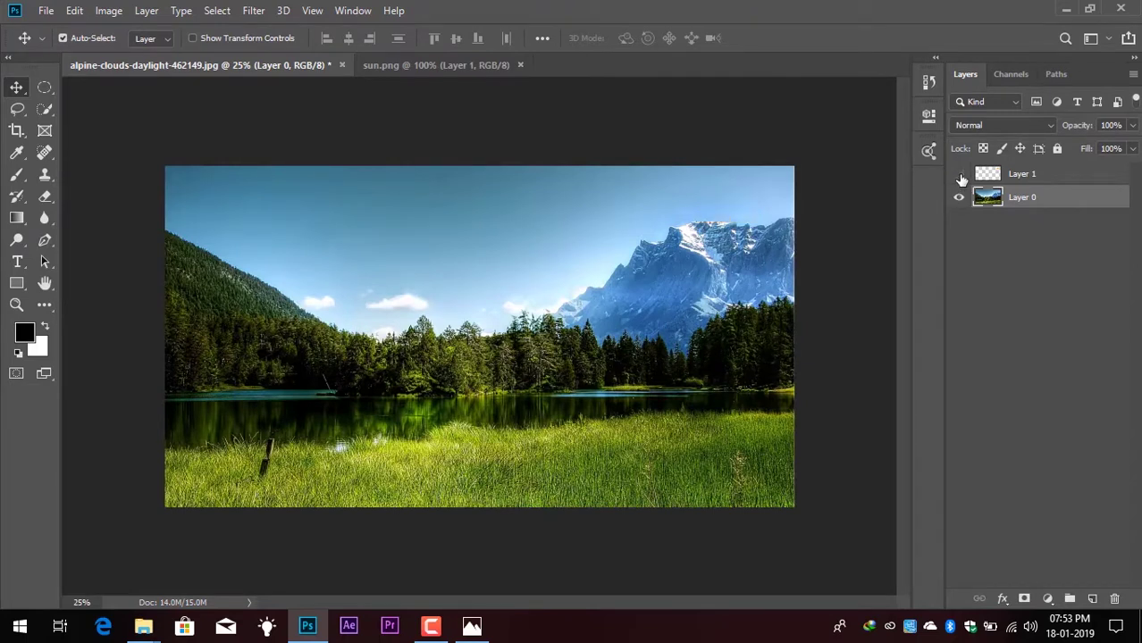
click(959, 175)
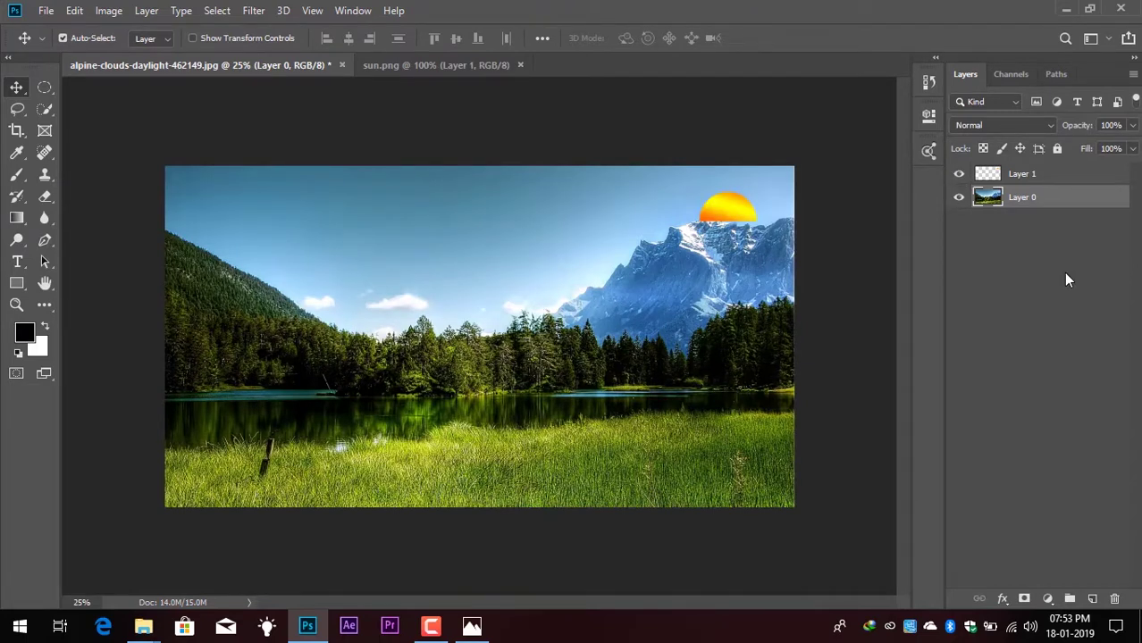
Shift the sun on Layer 1 slightly right, set its blend mode to Overlay, and select Layer 0
click(1033, 177)
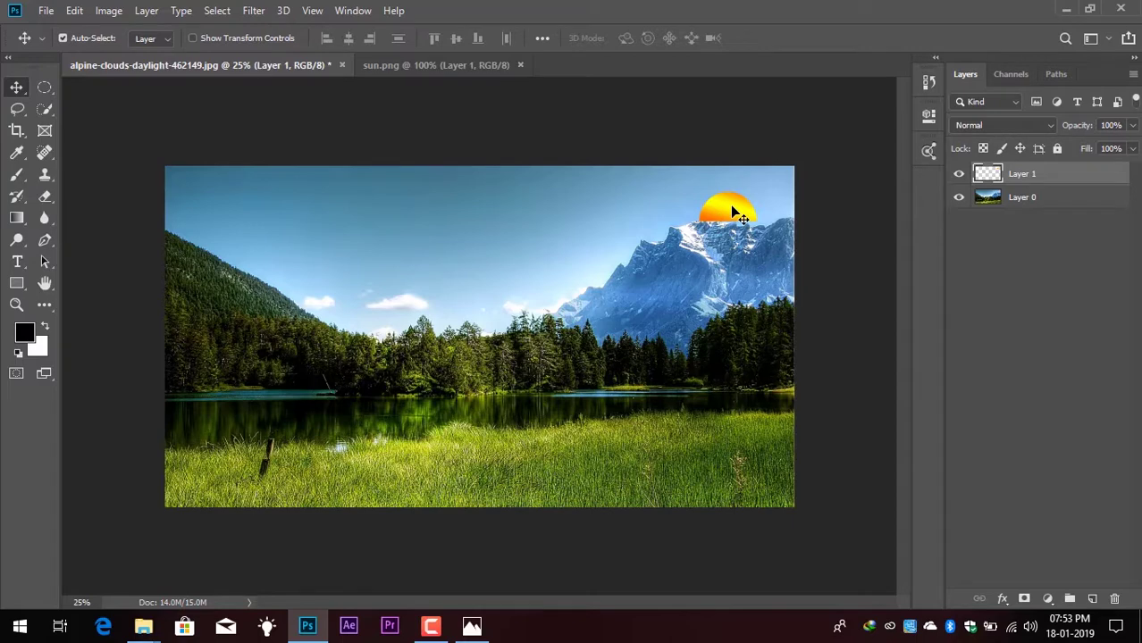
drag(729, 208, 736, 207)
click(1013, 127)
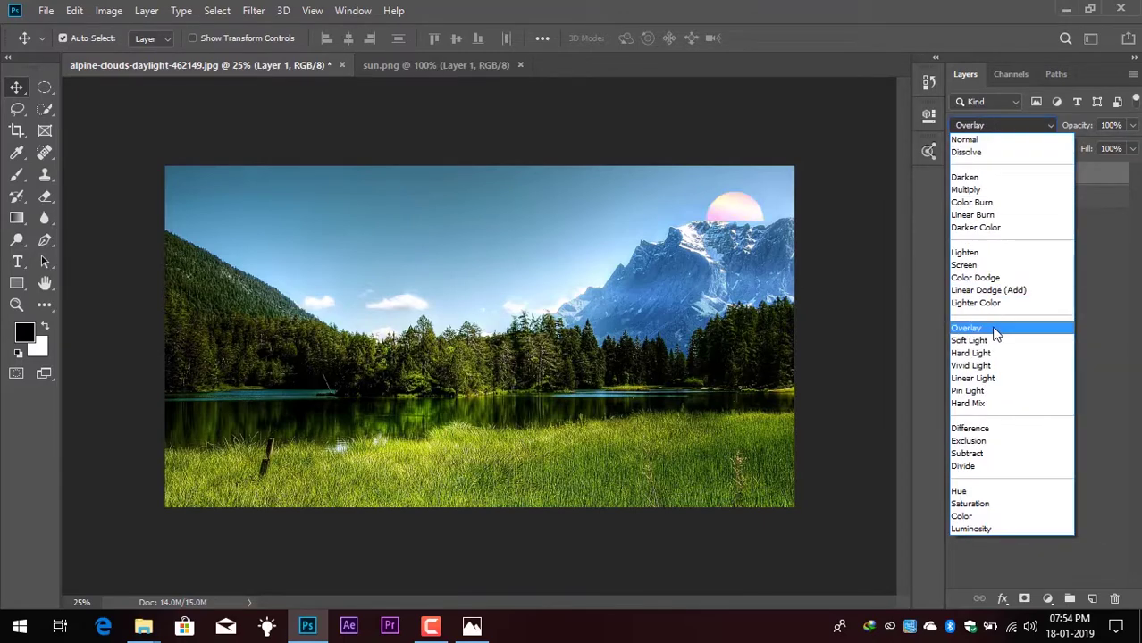
click(996, 330)
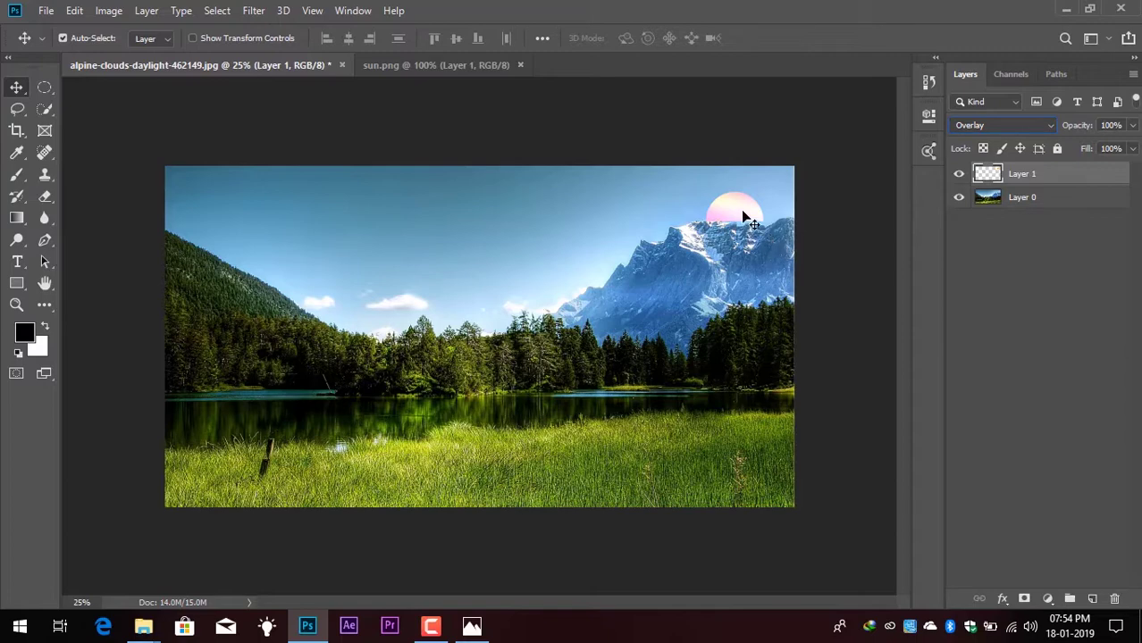
drag(739, 217, 739, 220)
click(1020, 198)
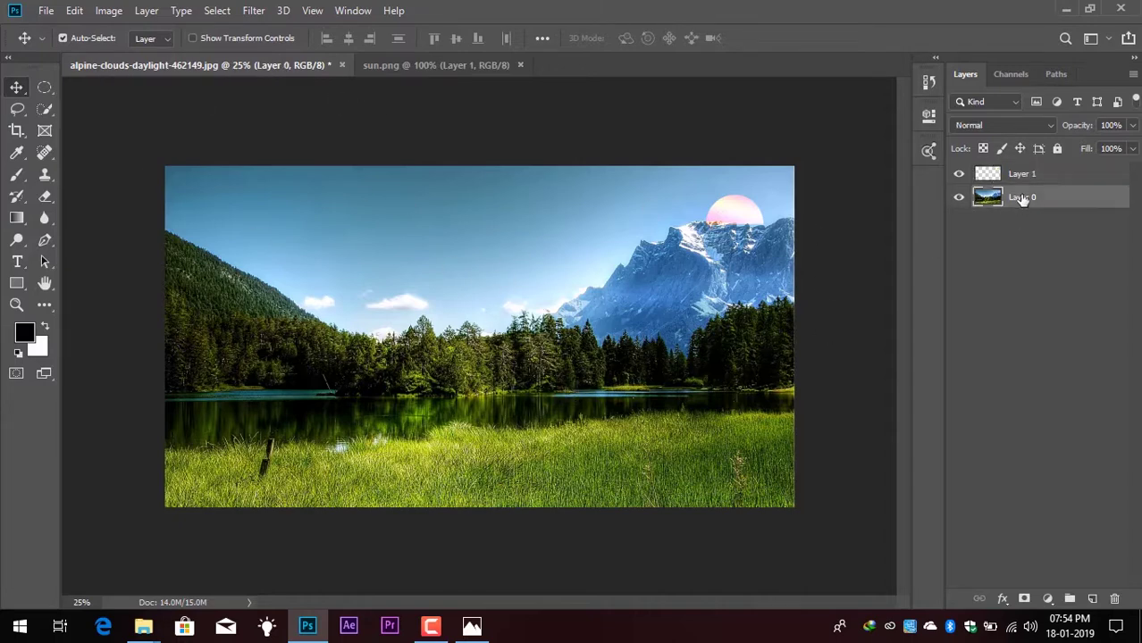
click(1020, 178)
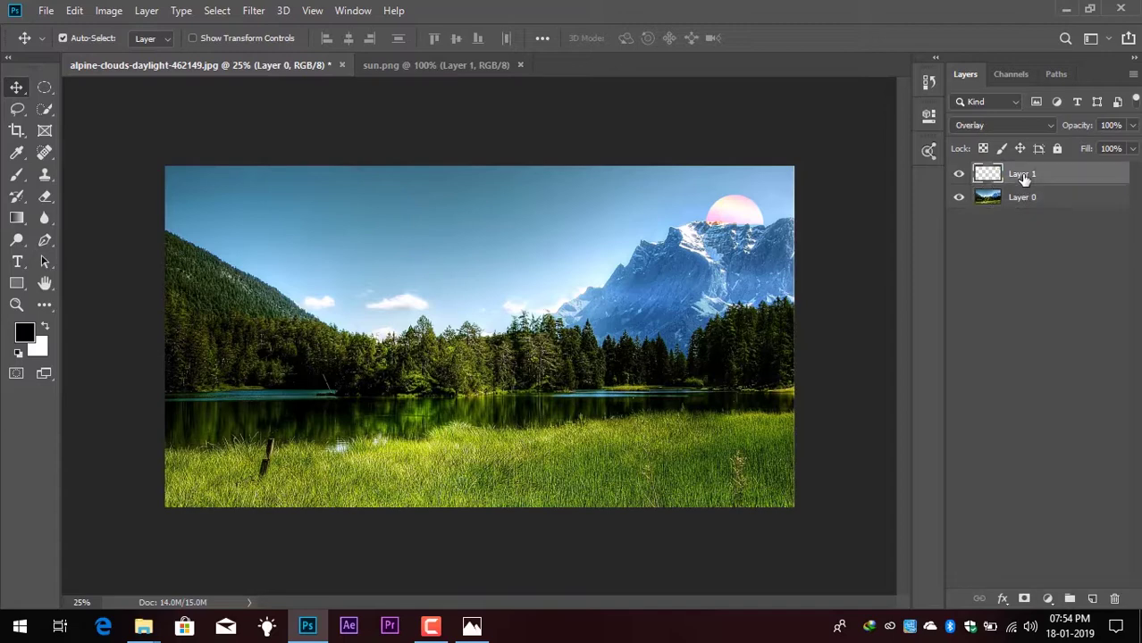
click(45, 11)
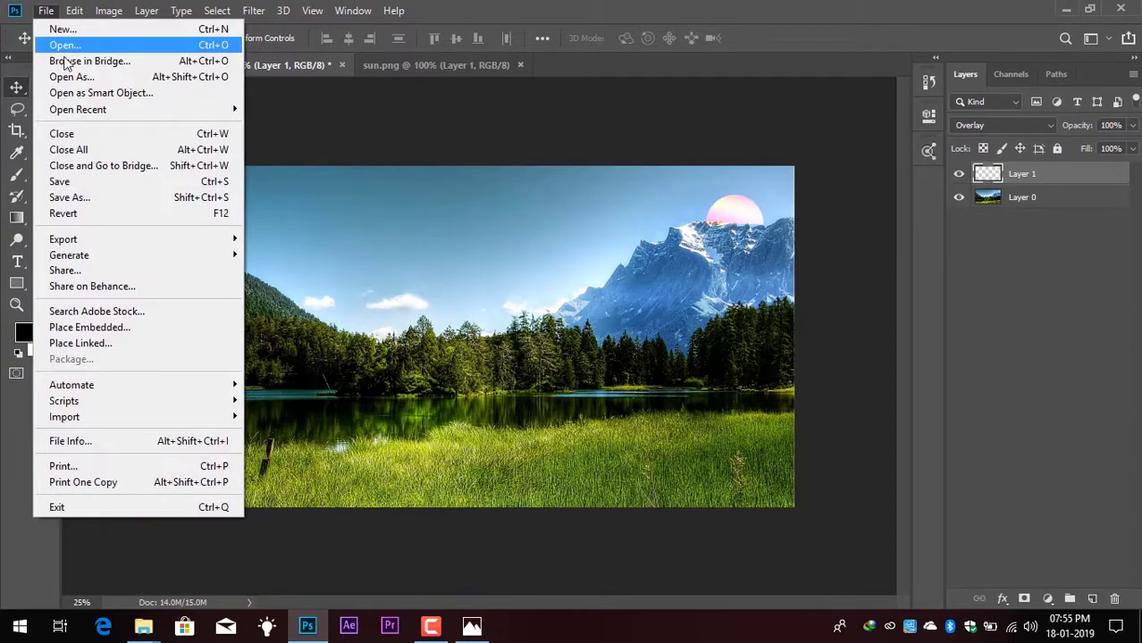
click(98, 198)
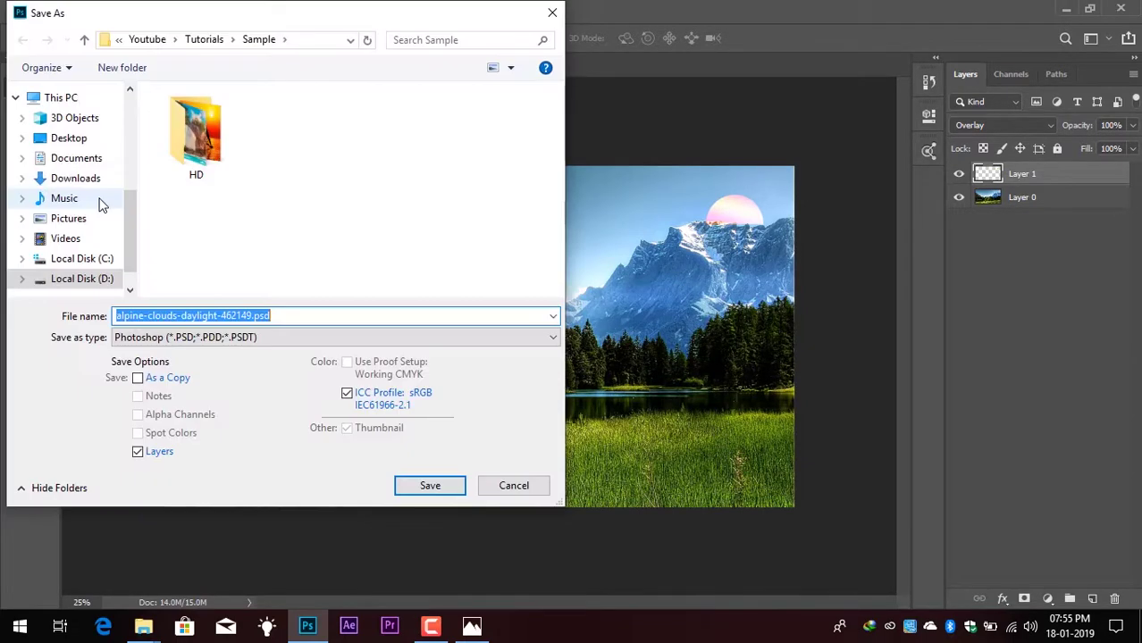
click(524, 490)
click(45, 10)
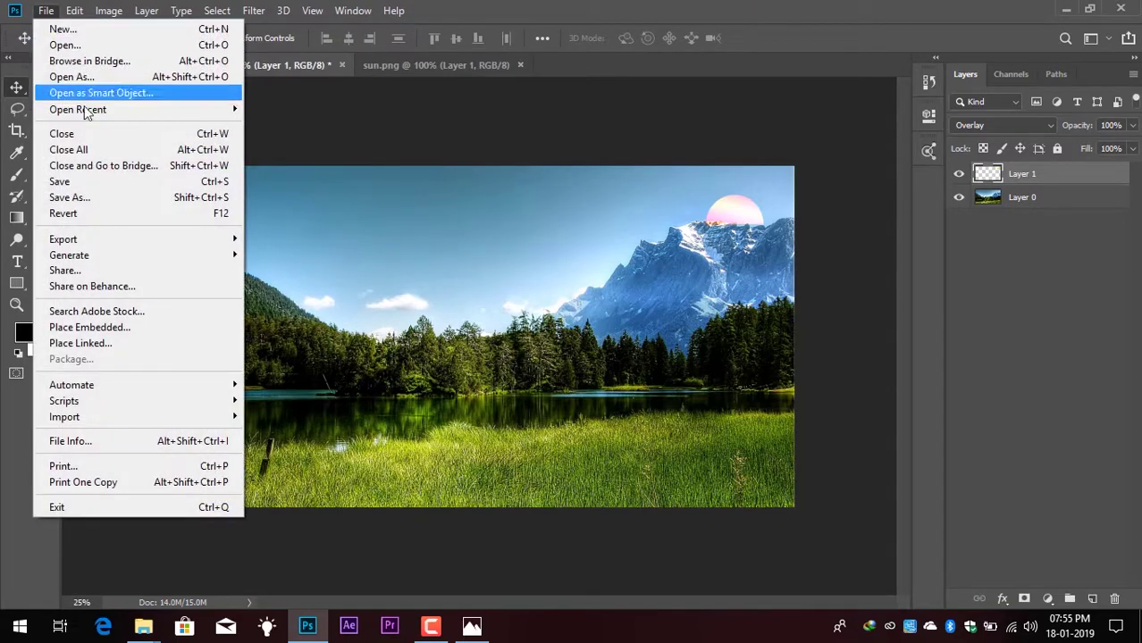
click(98, 179)
click(522, 484)
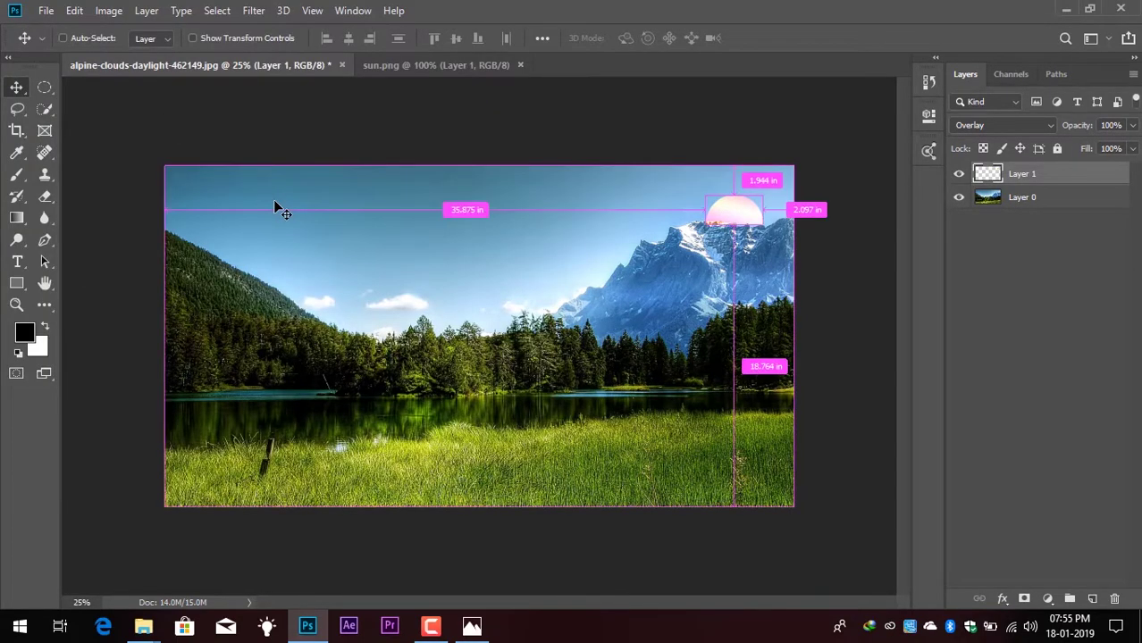
Save the layered landscape to the Desktop as Basic 2 in Photoshop format with Maximize Compatibility enabled
key(ctrl+s)
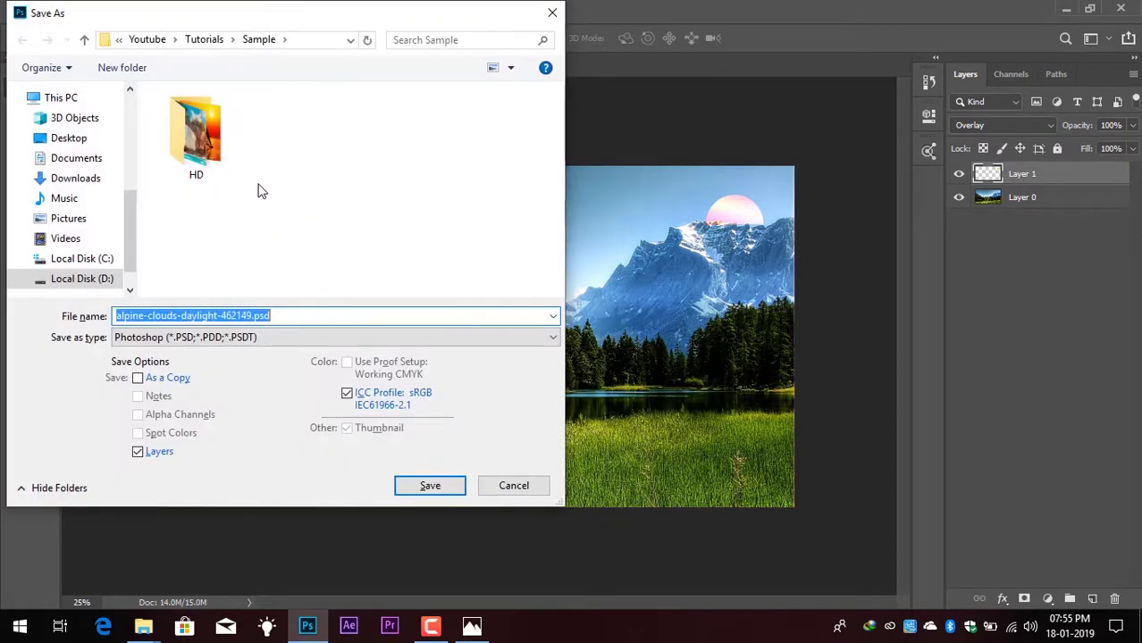
click(79, 141)
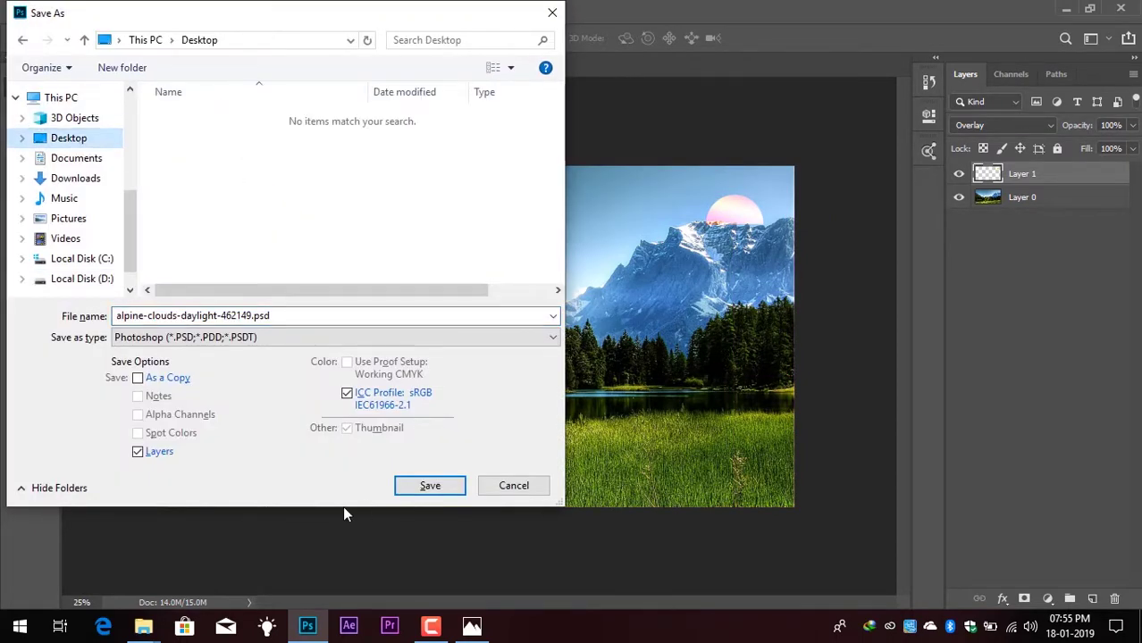
click(307, 319)
text(B)
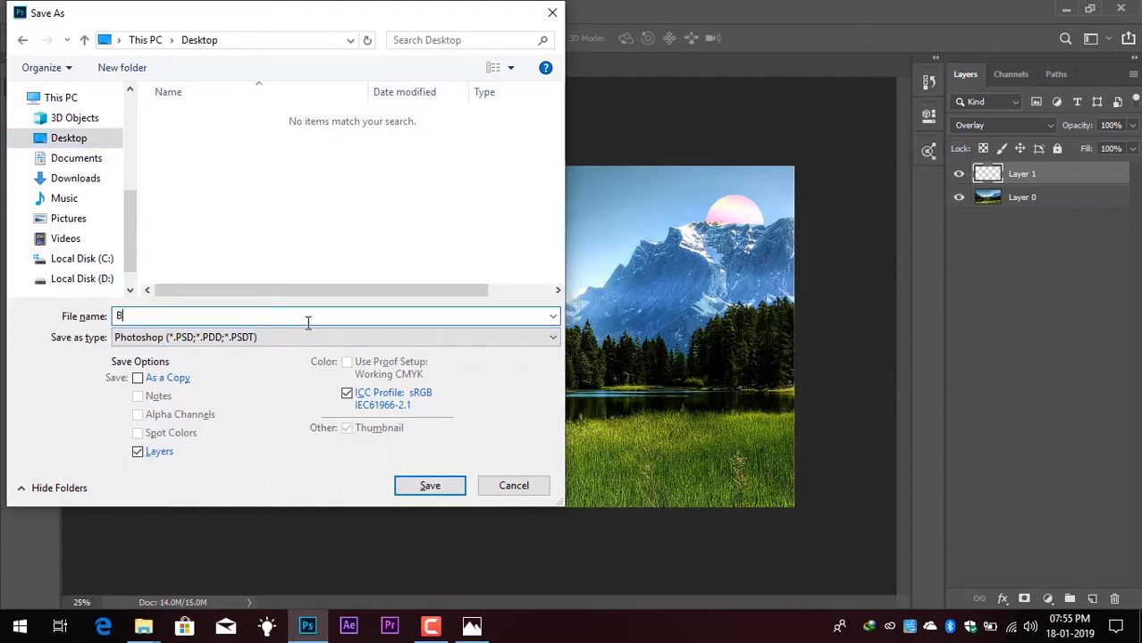
text(asic 2)
click(427, 488)
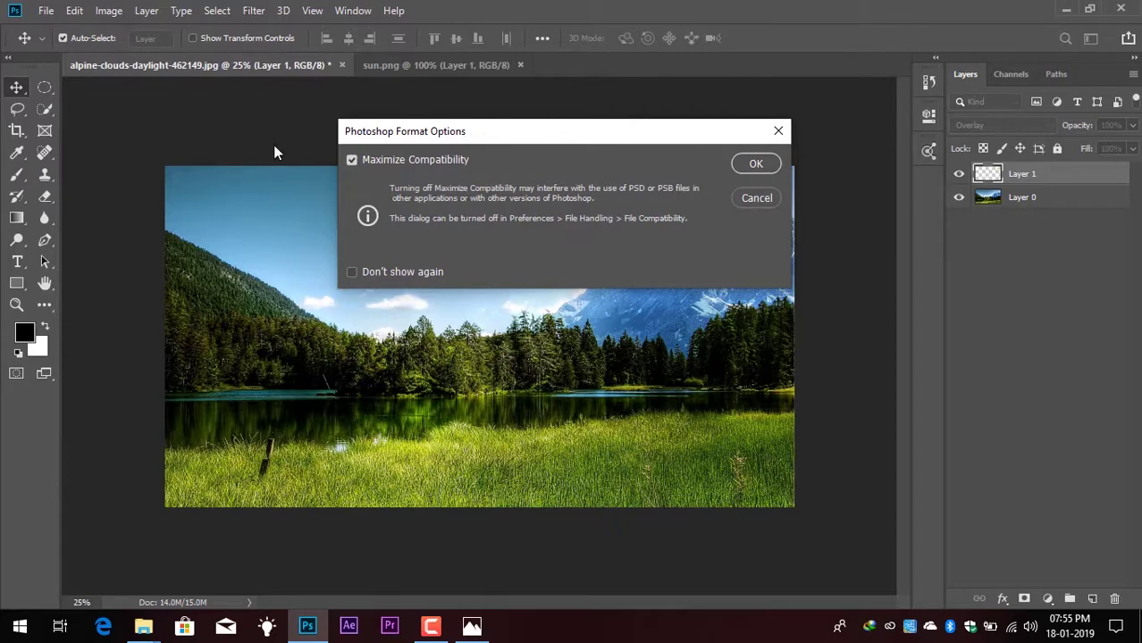
click(753, 167)
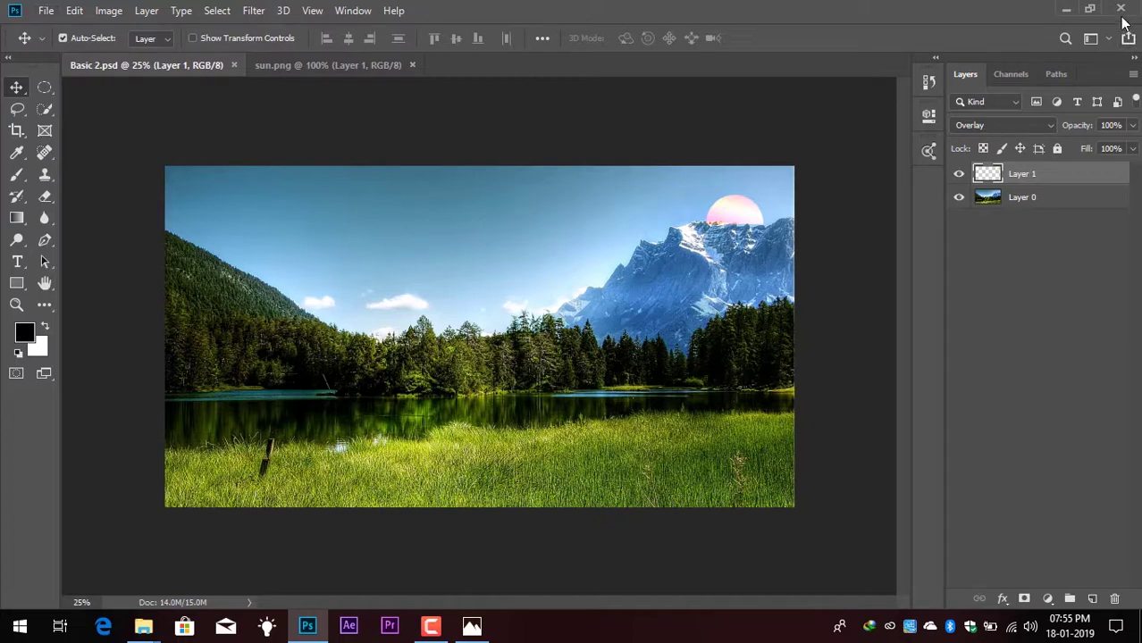
Close sun.png and Basic 2.psd, and reopen Basic 2.psd from the Desktop
click(412, 65)
click(234, 66)
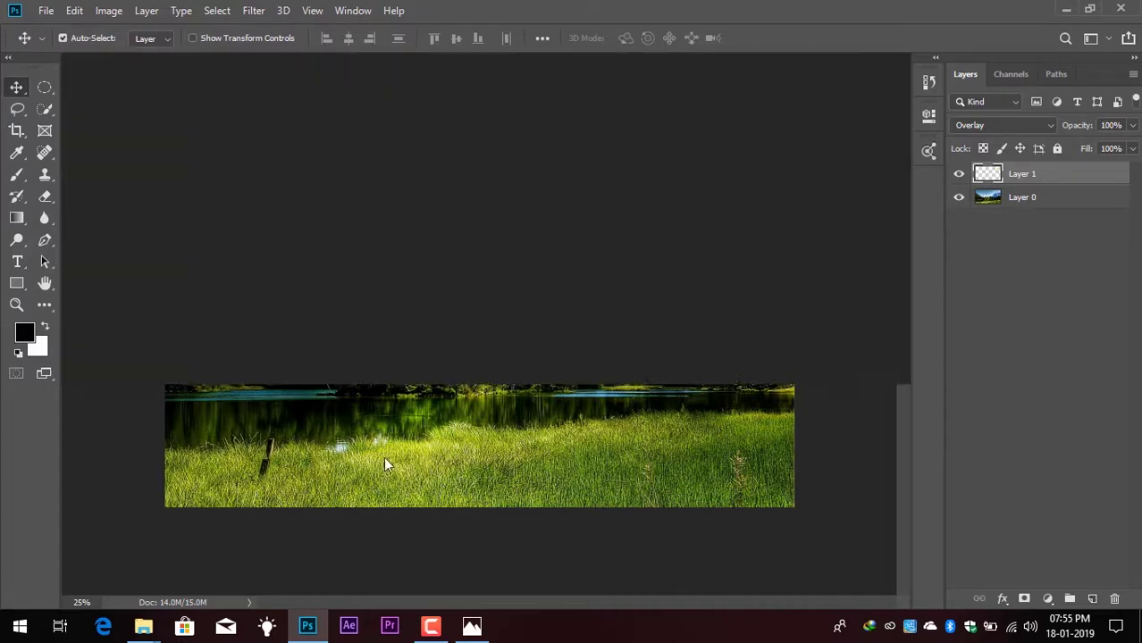
click(45, 13)
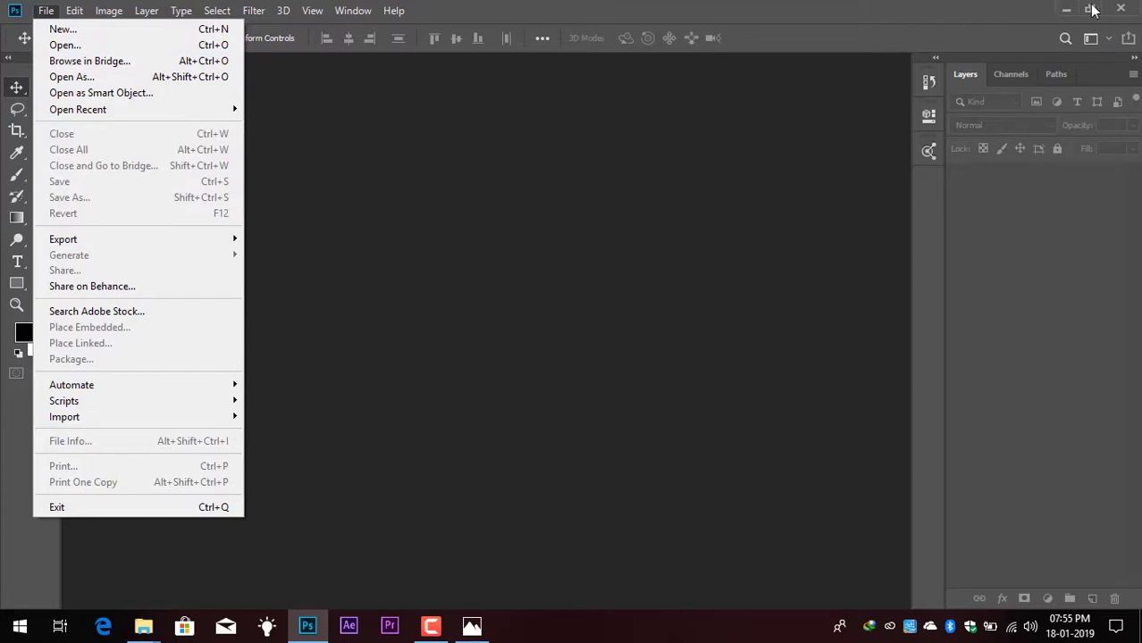
mouse_move(217, 10)
mouse_move(35, 10)
click(53, 45)
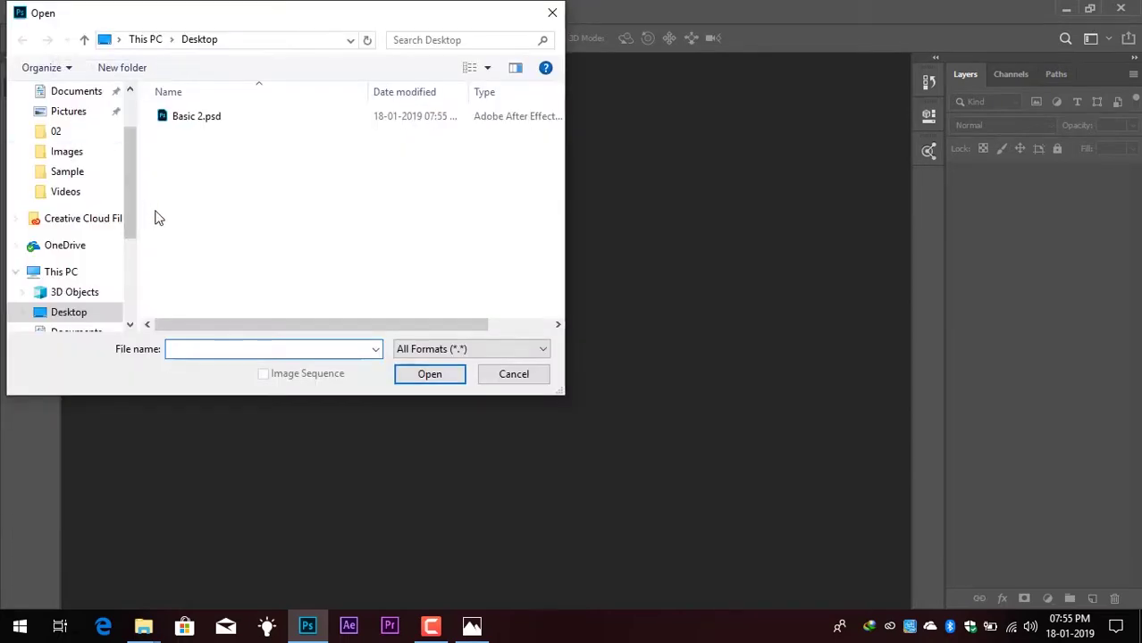
click(202, 120)
click(449, 373)
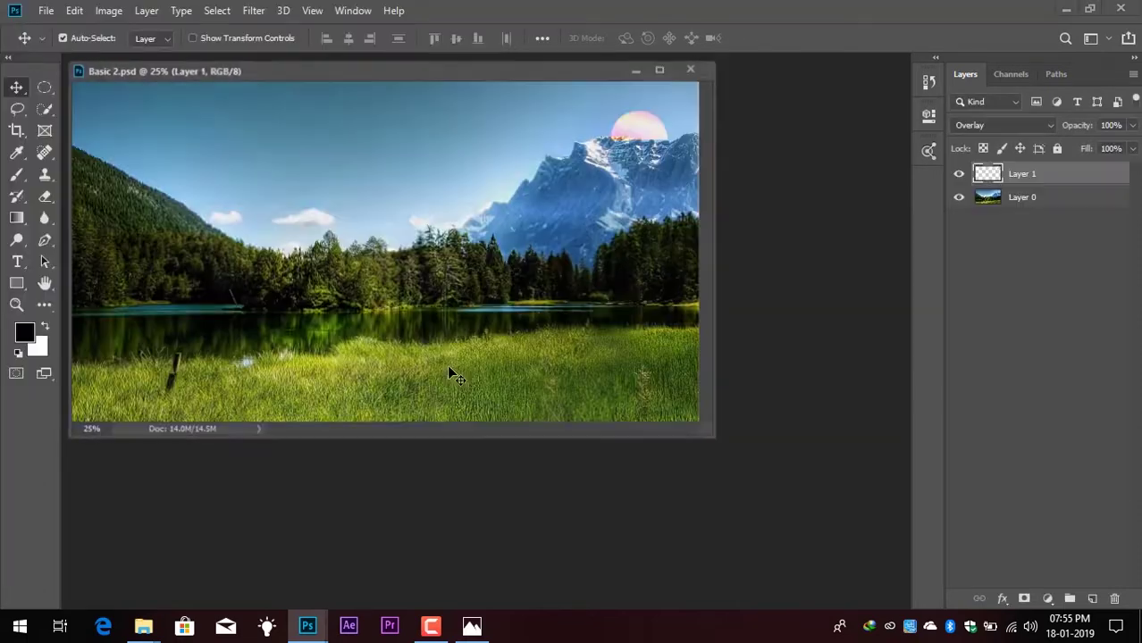
Maximize and restore the floating document window, and hide and show Layer 1 to check that the layers are still separate
click(662, 70)
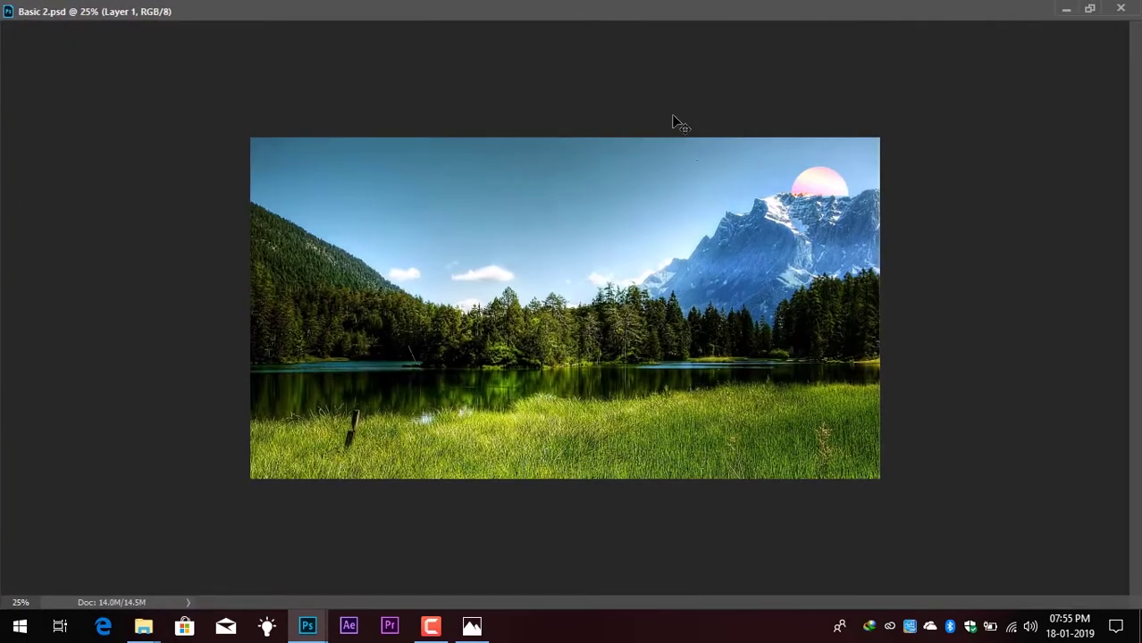
click(1092, 9)
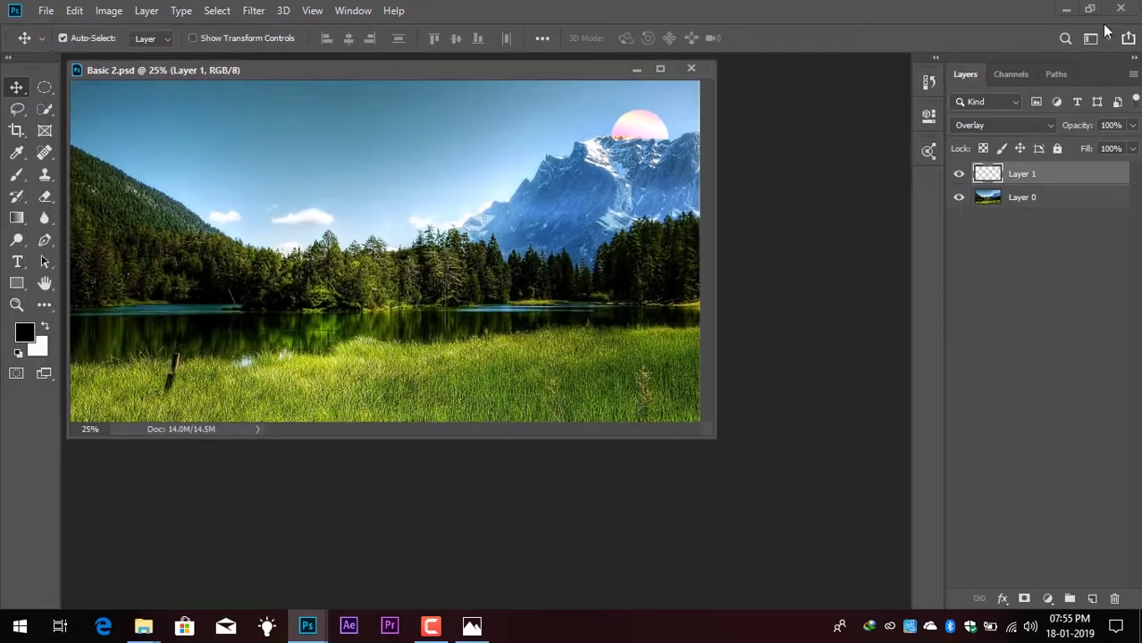
click(959, 175)
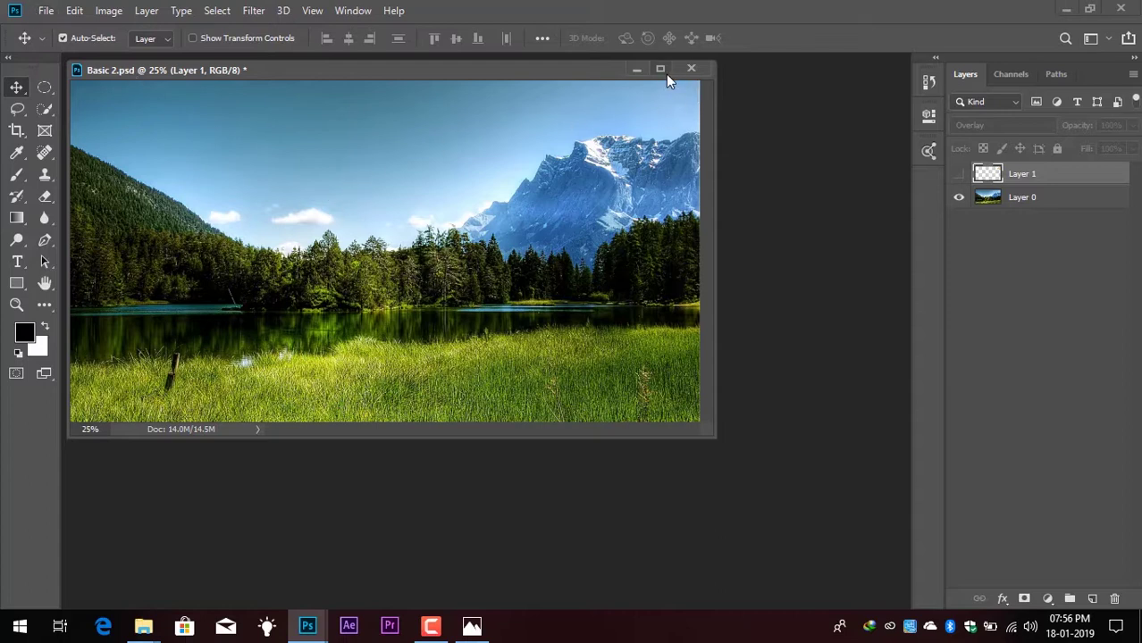
click(958, 174)
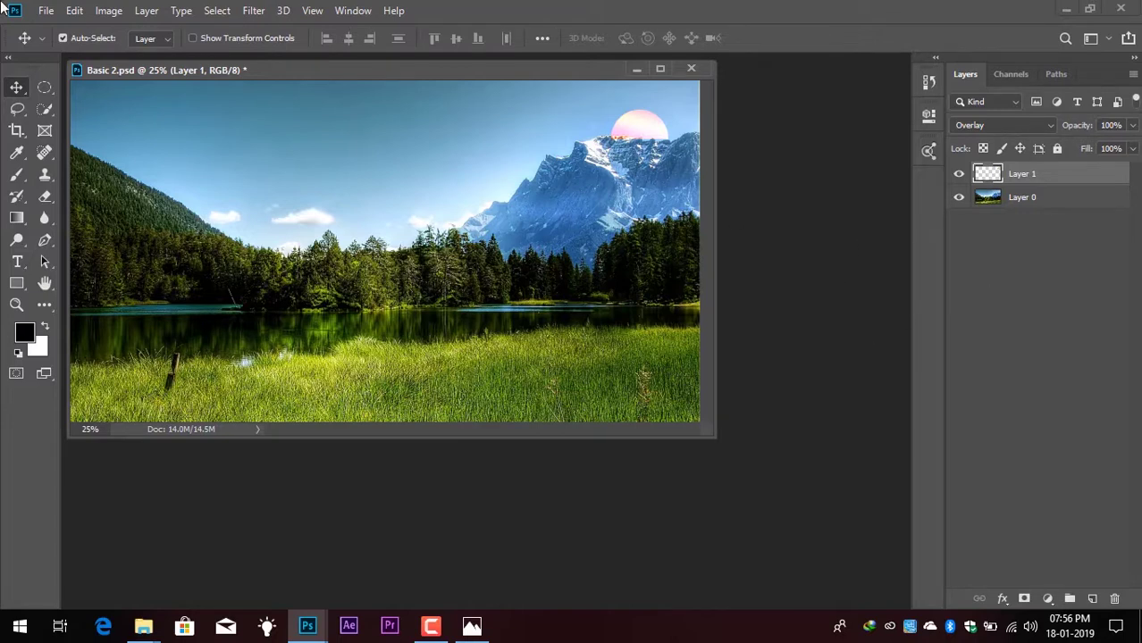
Save Basic 2.psd and save a JPEG copy named Basic 2.jpg to the Desktop at Maximum quality 12
click(47, 11)
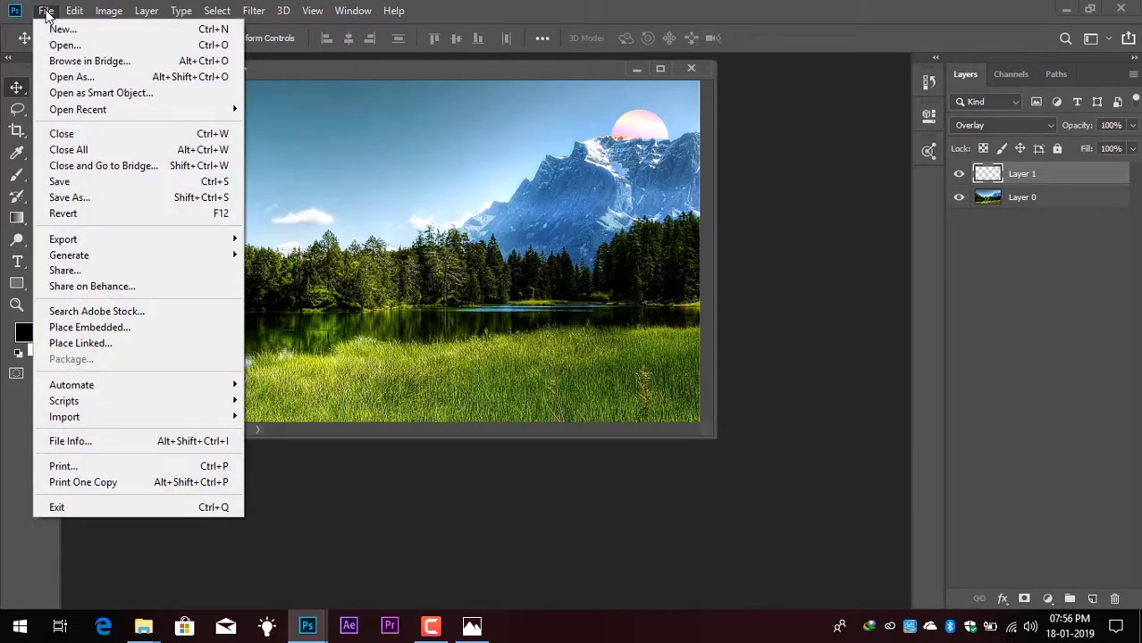
click(103, 184)
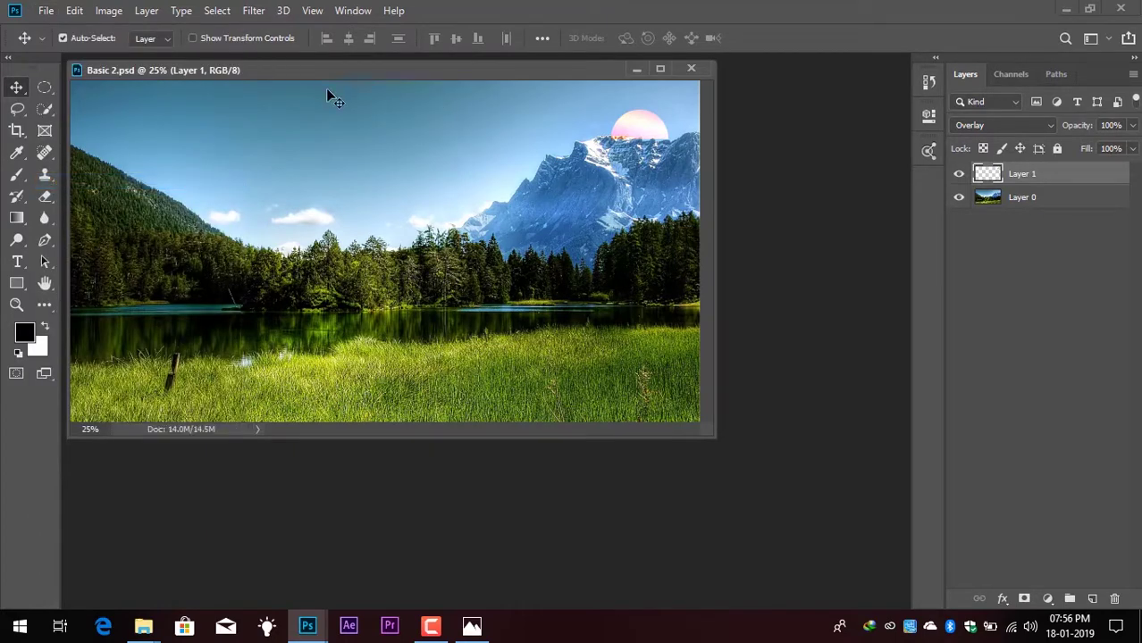
click(46, 9)
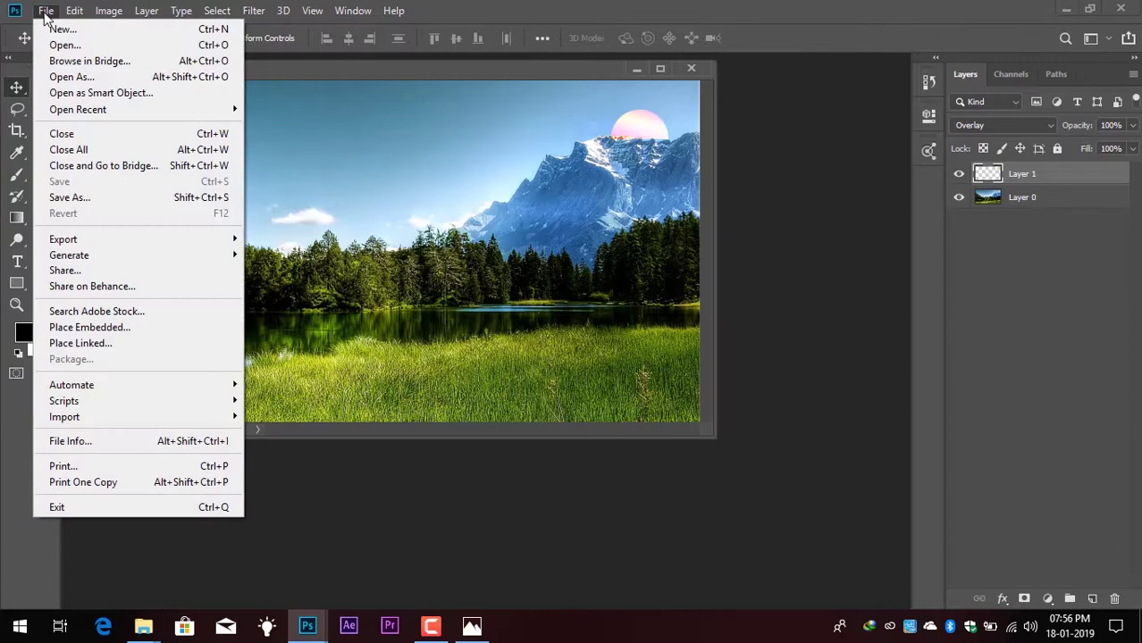
click(84, 197)
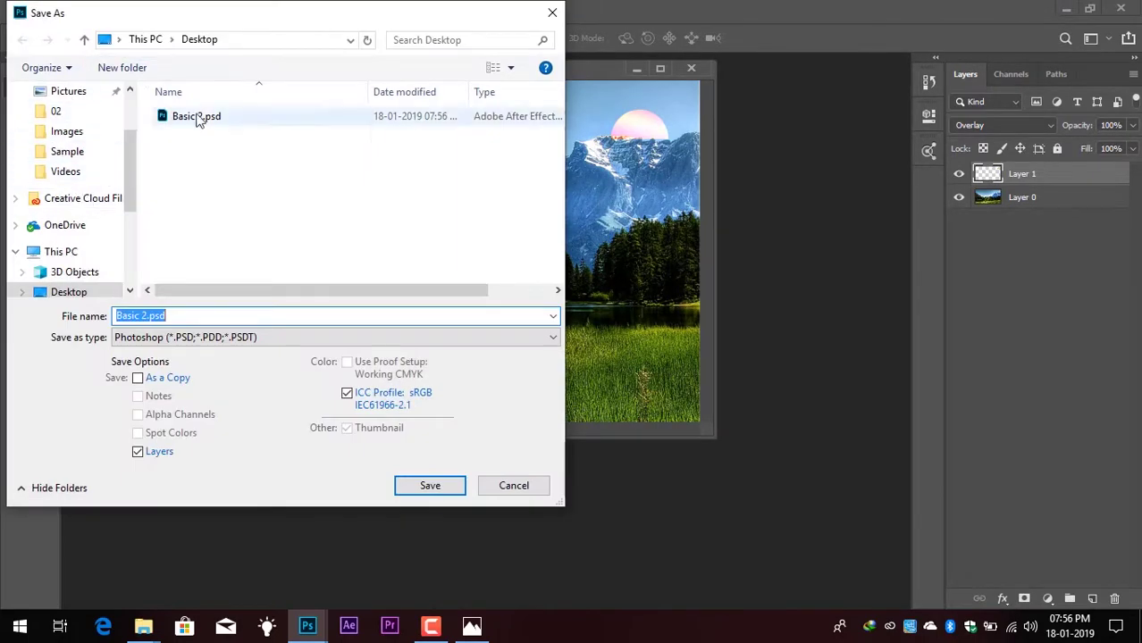
click(243, 341)
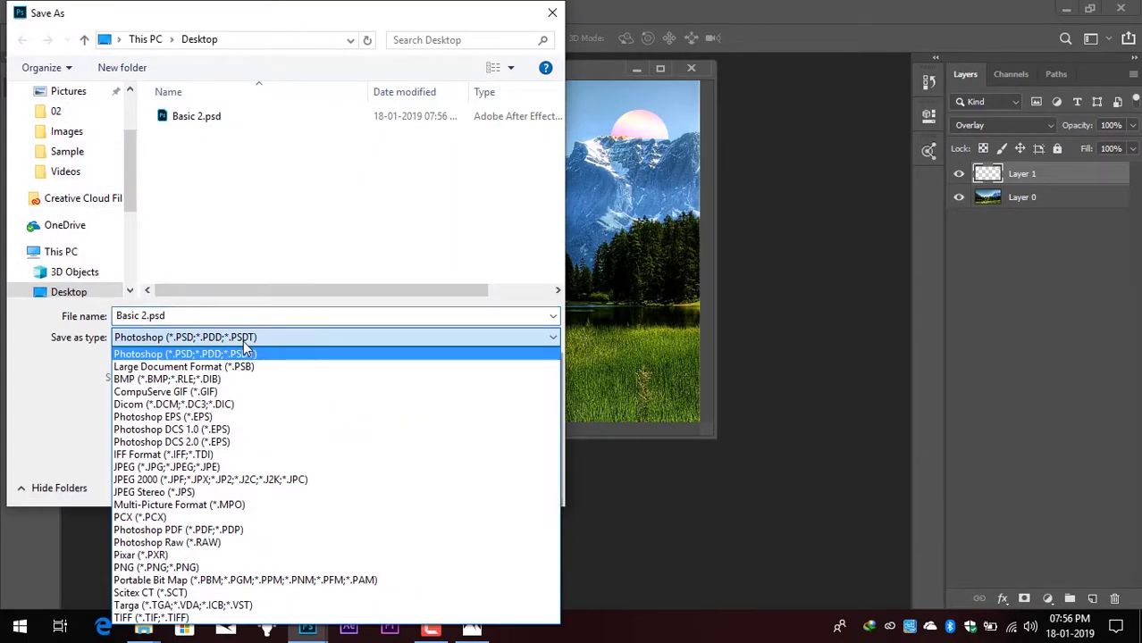
click(166, 467)
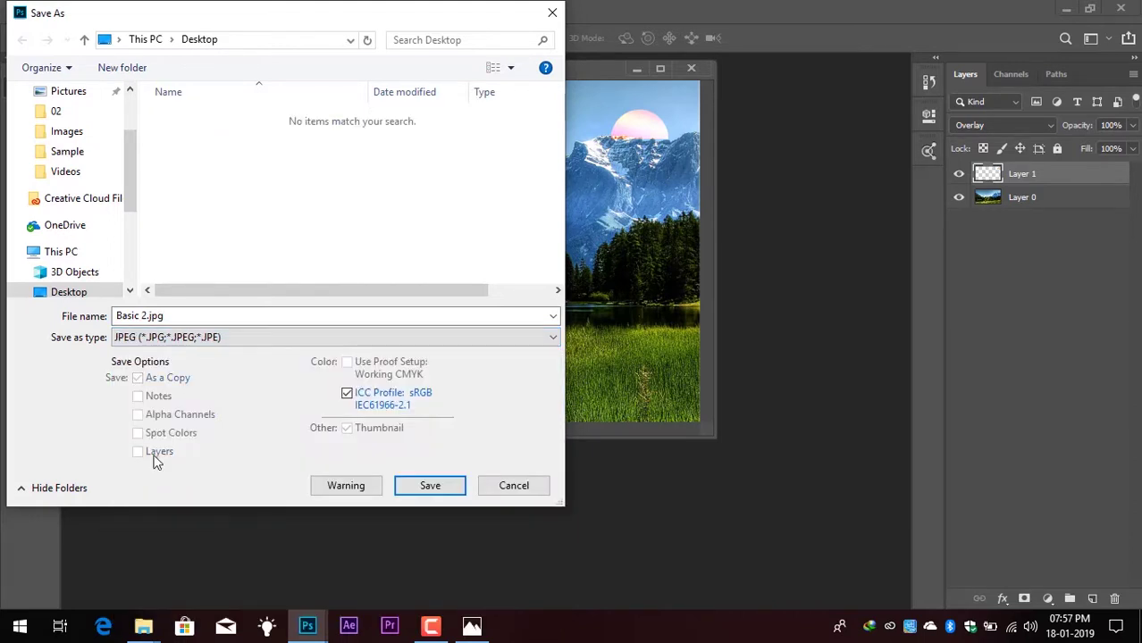
click(431, 490)
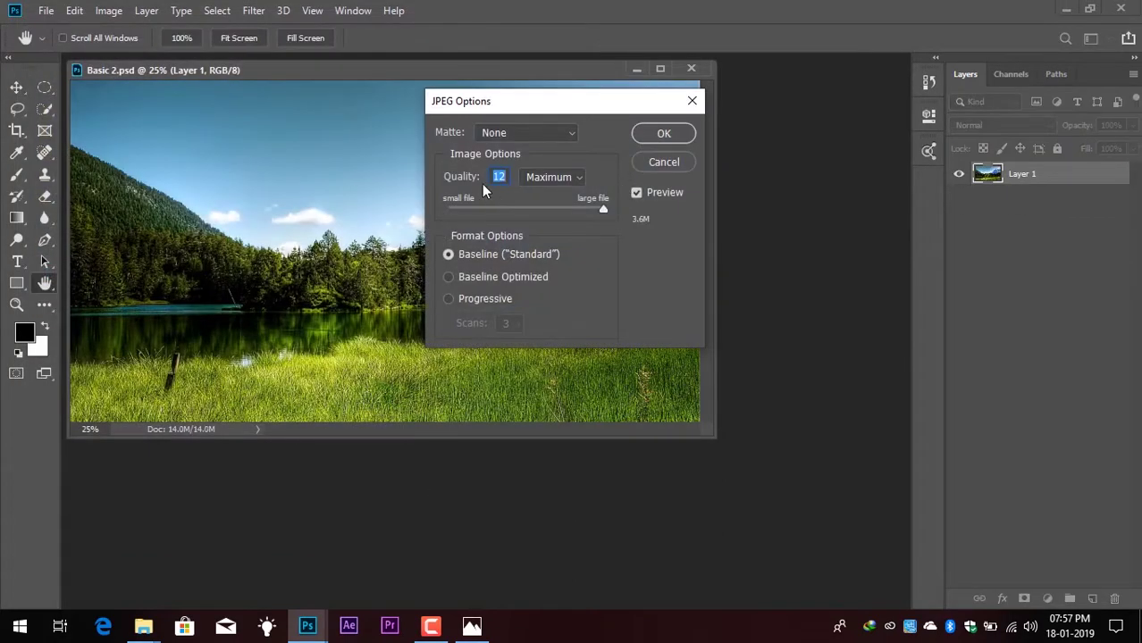
click(662, 136)
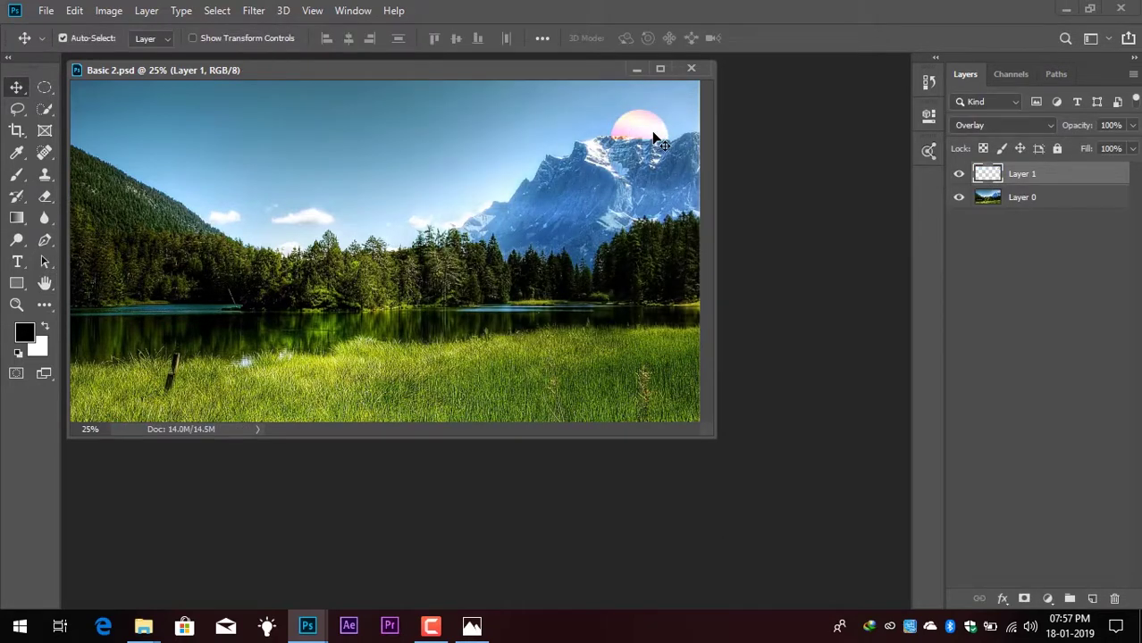
Close Basic 2.psd and open the flattened Basic 2.jpg from the Desktop
click(690, 70)
click(54, 11)
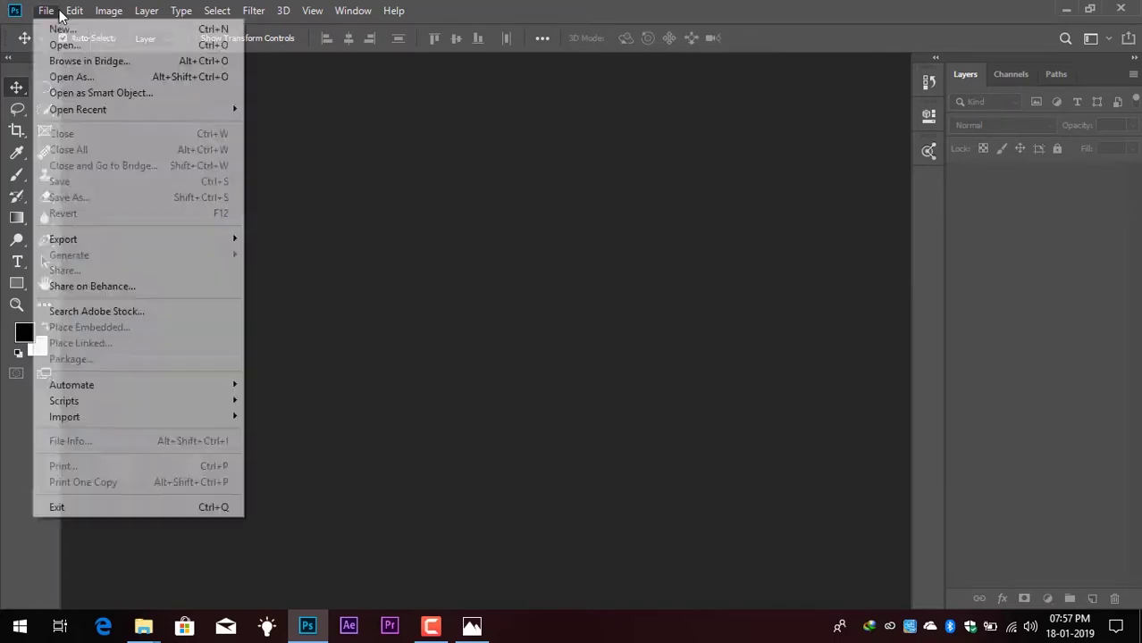
click(58, 44)
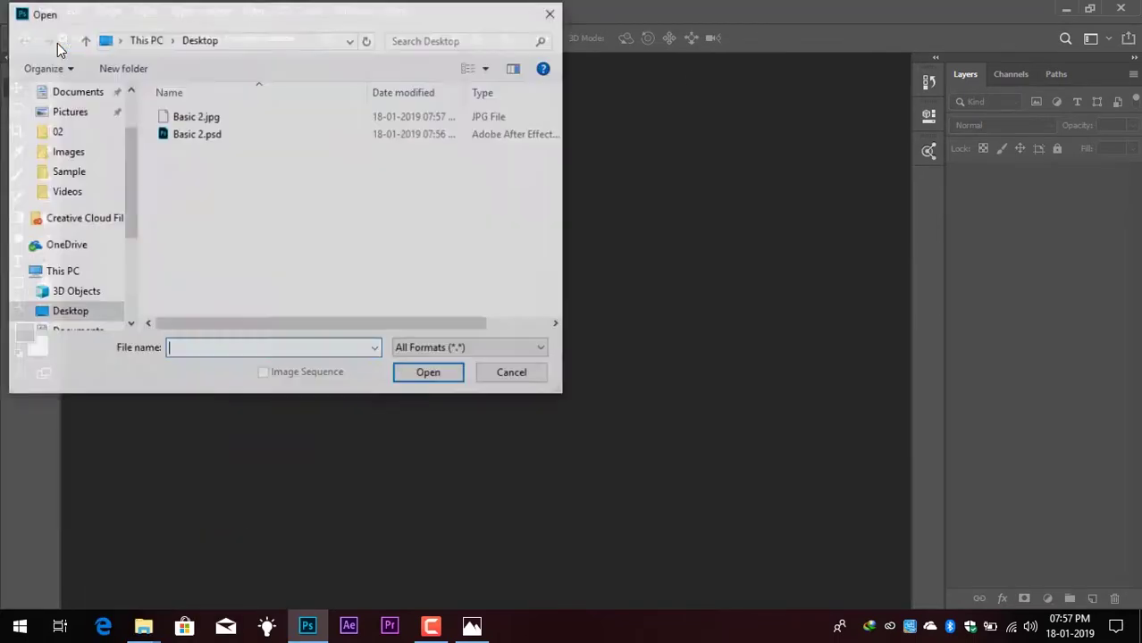
click(236, 125)
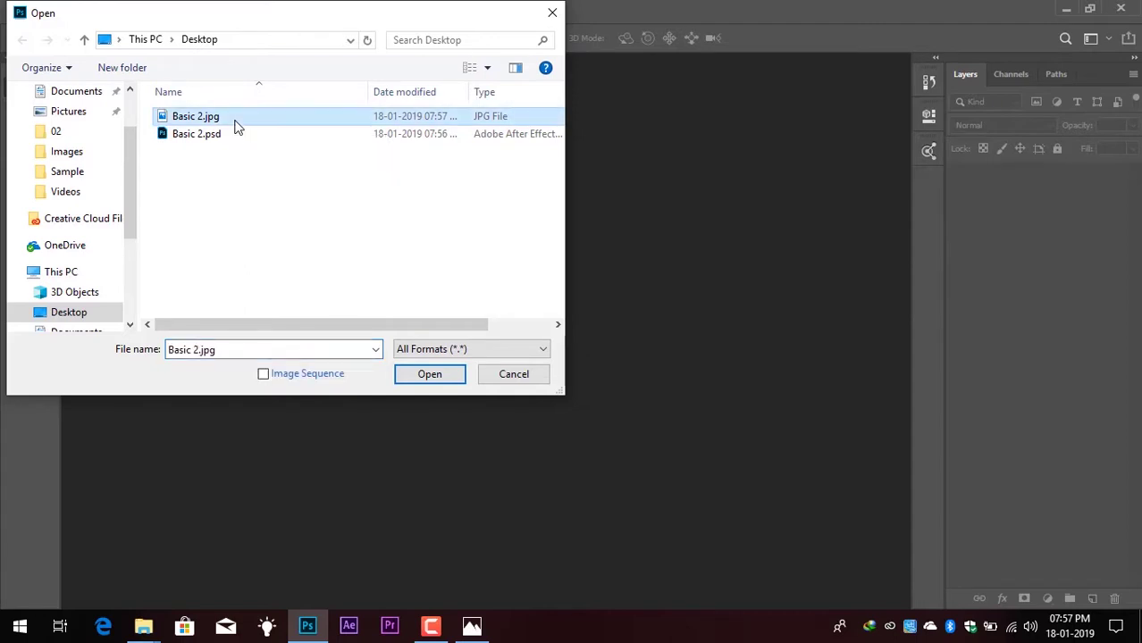
click(437, 379)
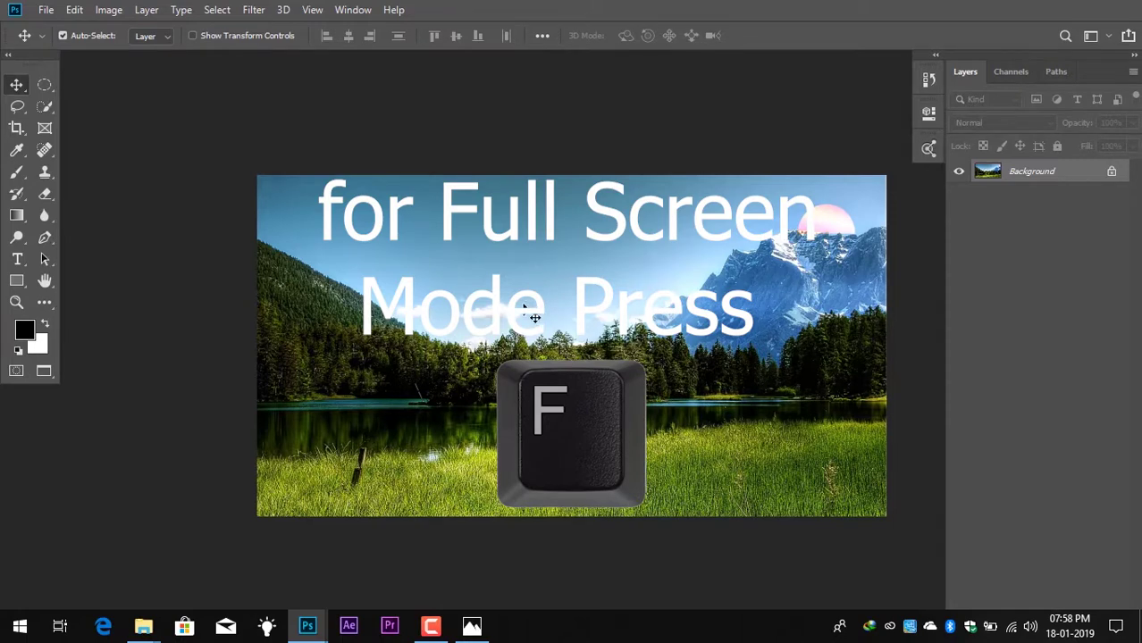
Cycle through the screen modes to full screen with the menu bar and zoom in on the treetops in Basic 2.jpg
key(f)
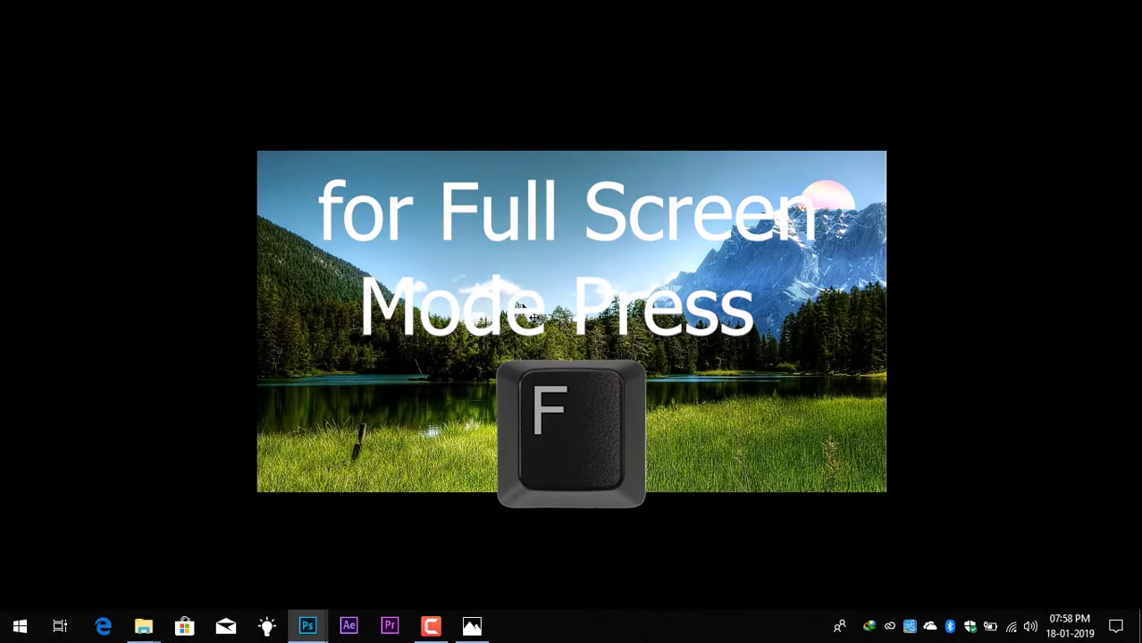
key(f)
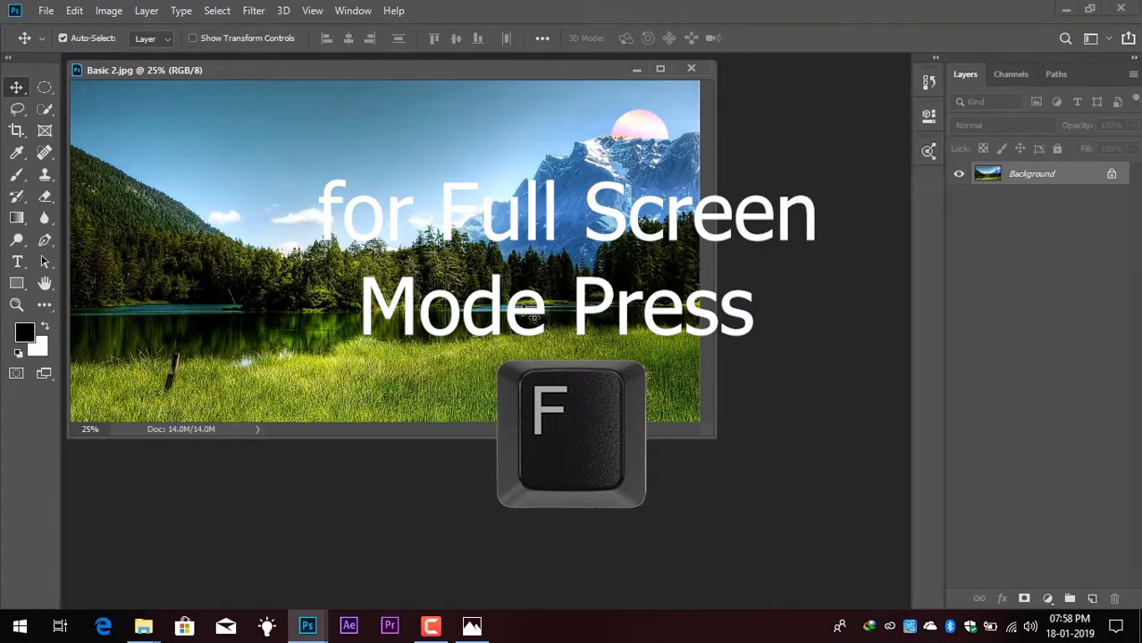
key(f)
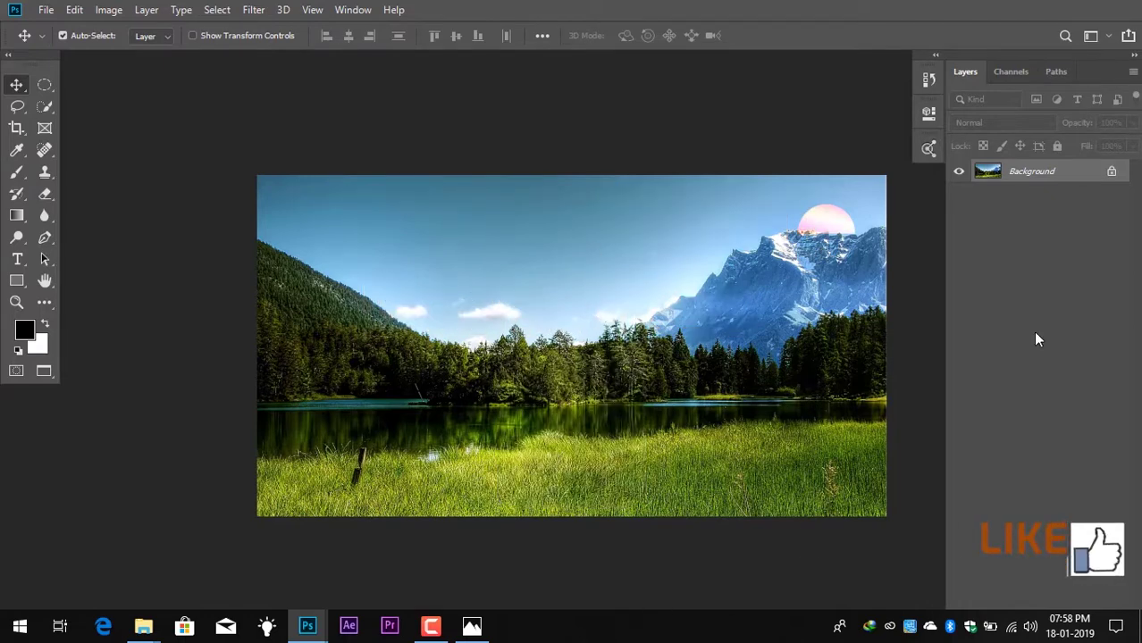
key(ctrl+plus)
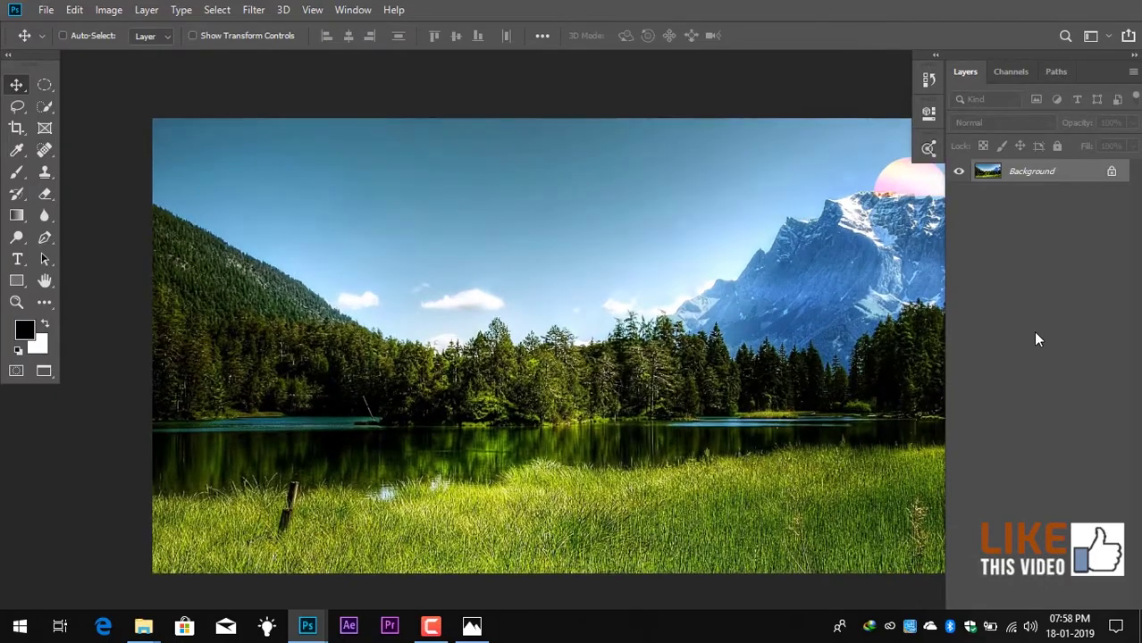
key(ctrl+plus)
key(ctrl+plus)
key(ctrl+plus)
key(ctrl+plus)
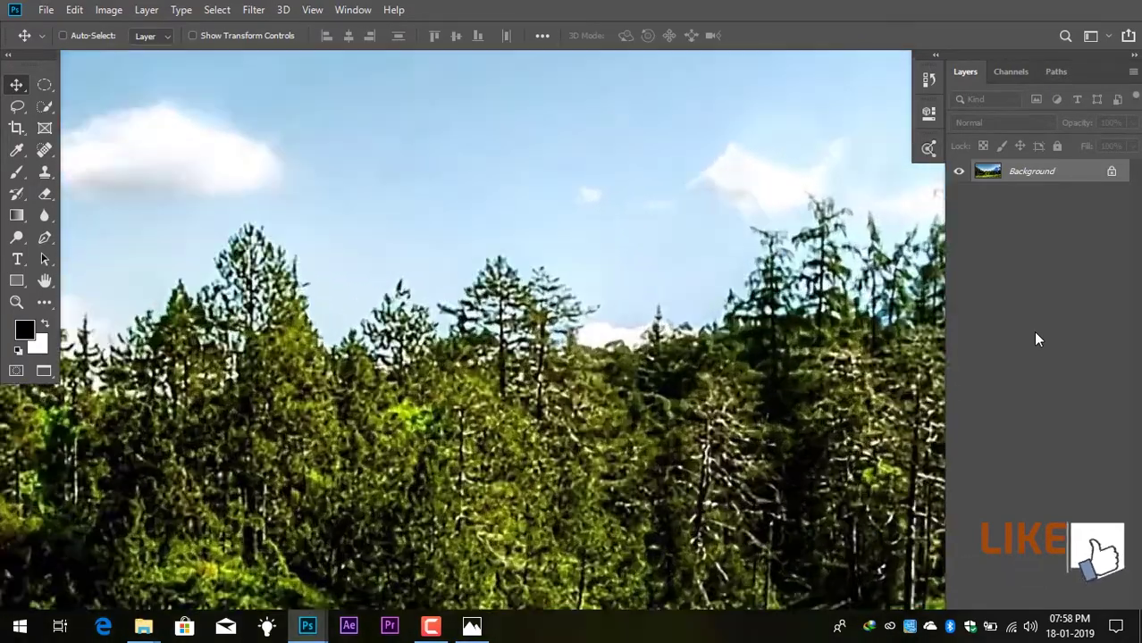
Zoom Basic 2.jpg out to the whole picture, look through the view commands and fit the image on screen
key(ctrl+minus)
key(ctrl+minus)
key(ctrl+minus)
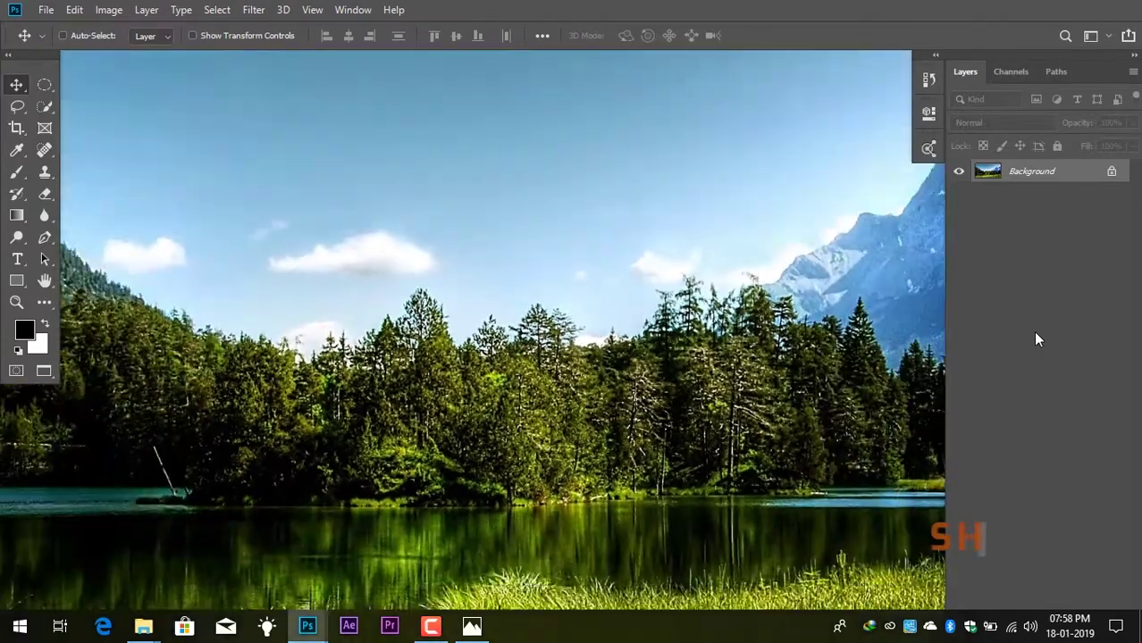
key(ctrl+minus)
key(ctrl+minus)
key(ctrl+minus)
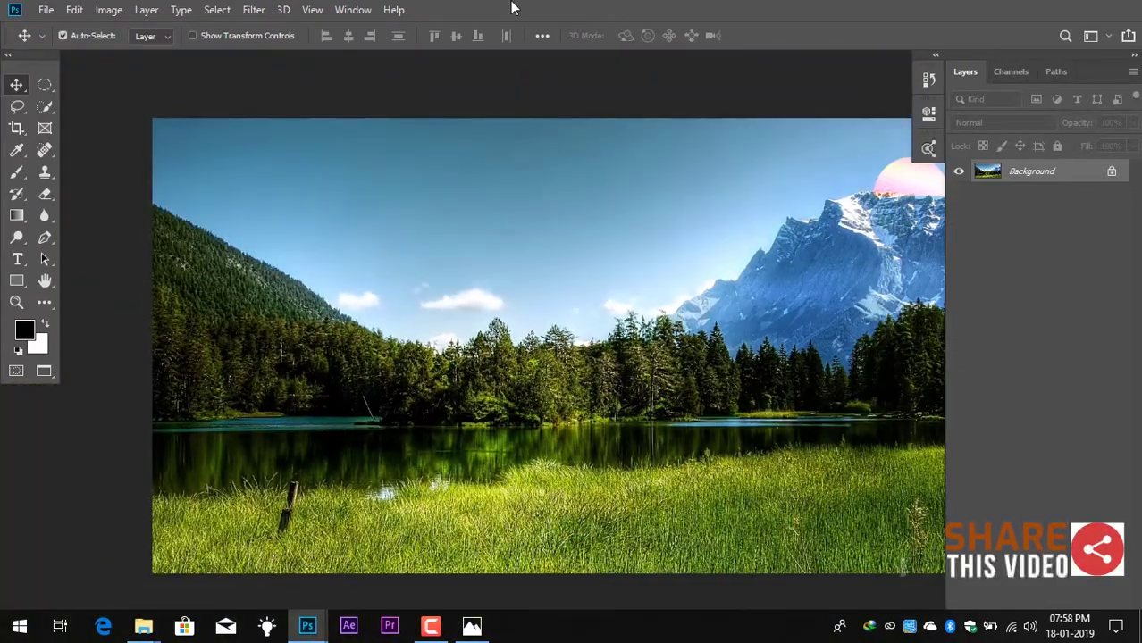
click(308, 10)
mouse_move(214, 8)
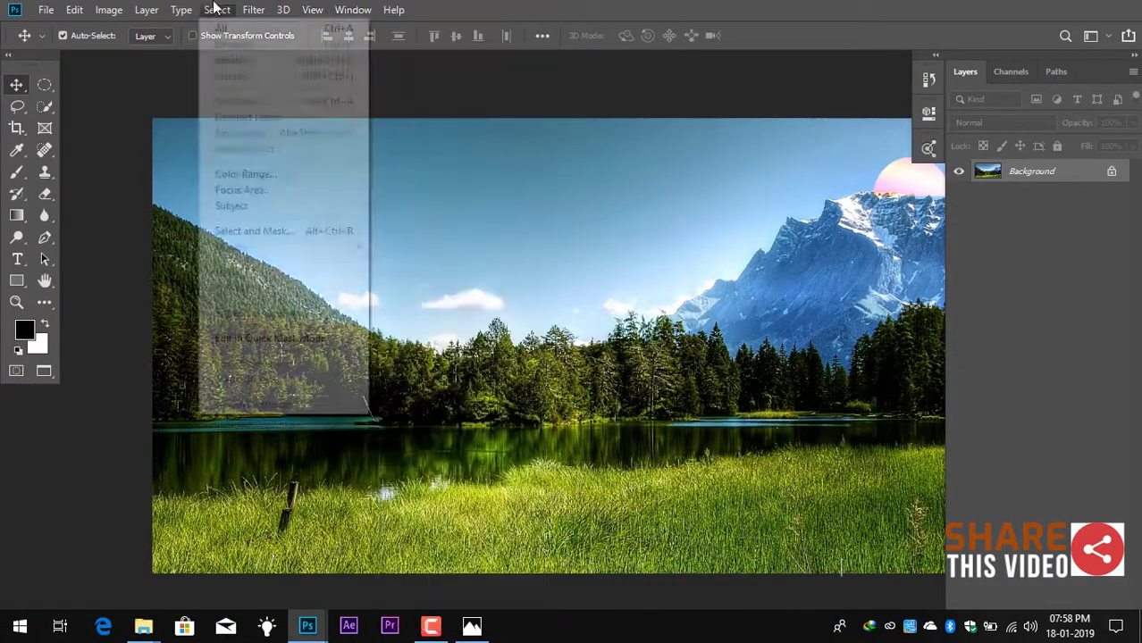
mouse_move(312, 10)
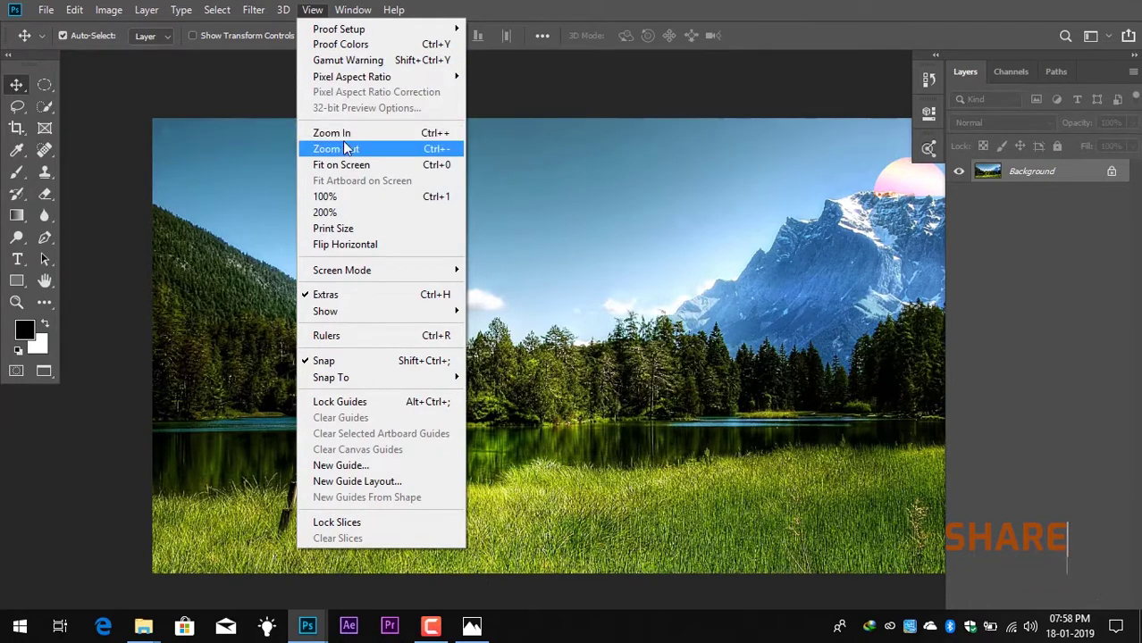
click(375, 162)
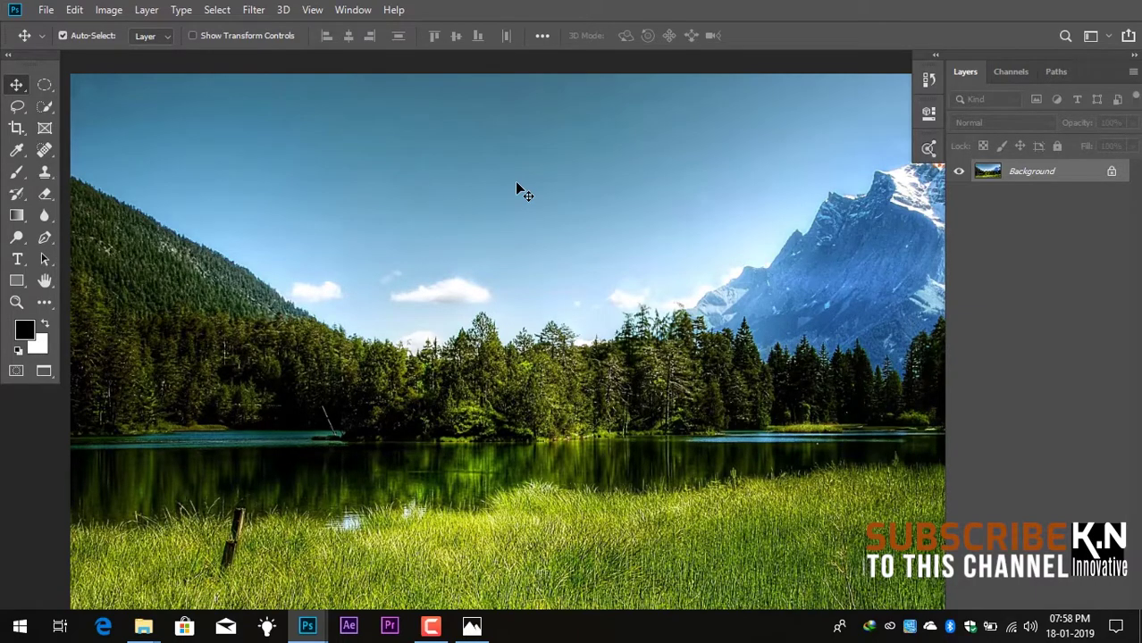
key(ctrl+plus)
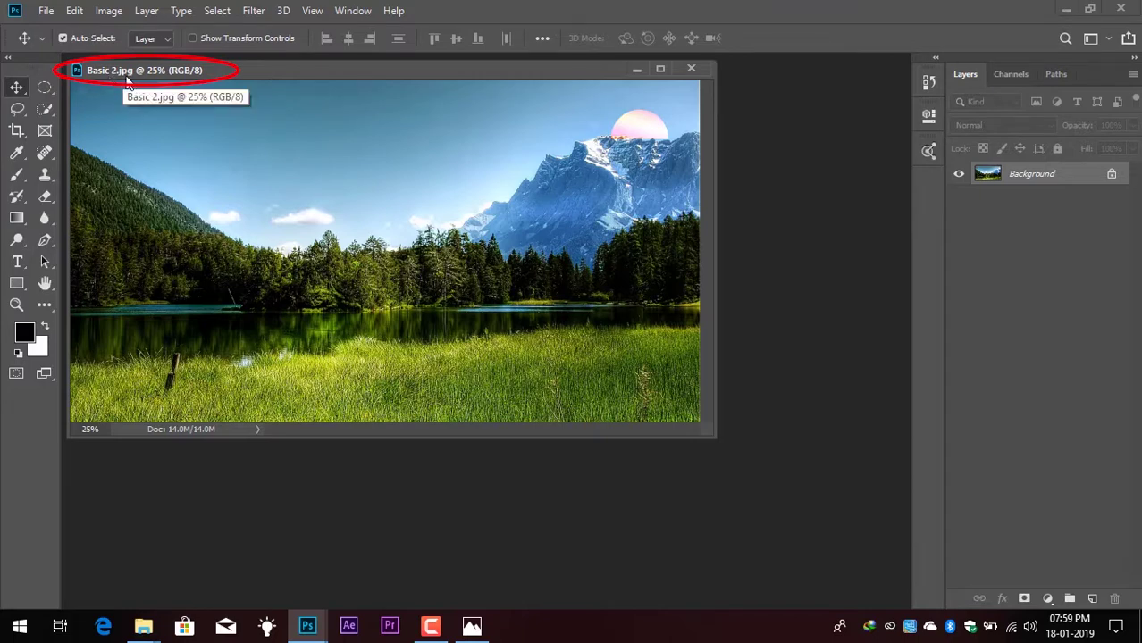
Open Basic 2.psd alongside Basic 2.jpg and move its floating window so both document titles can be read
click(45, 11)
click(69, 45)
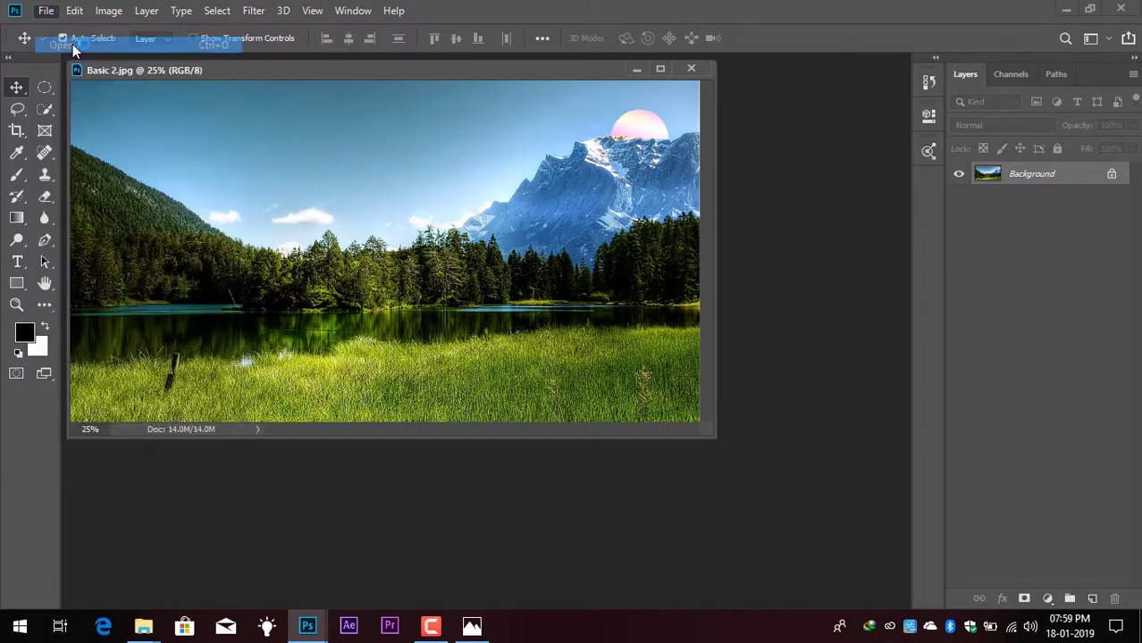
click(183, 135)
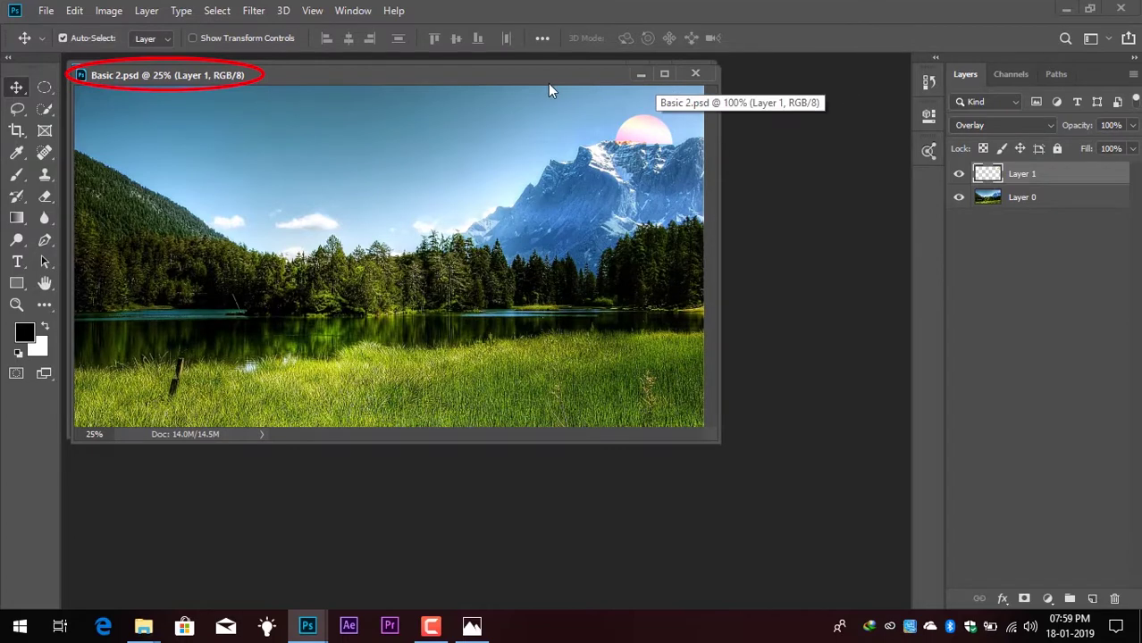
drag(548, 83, 569, 161)
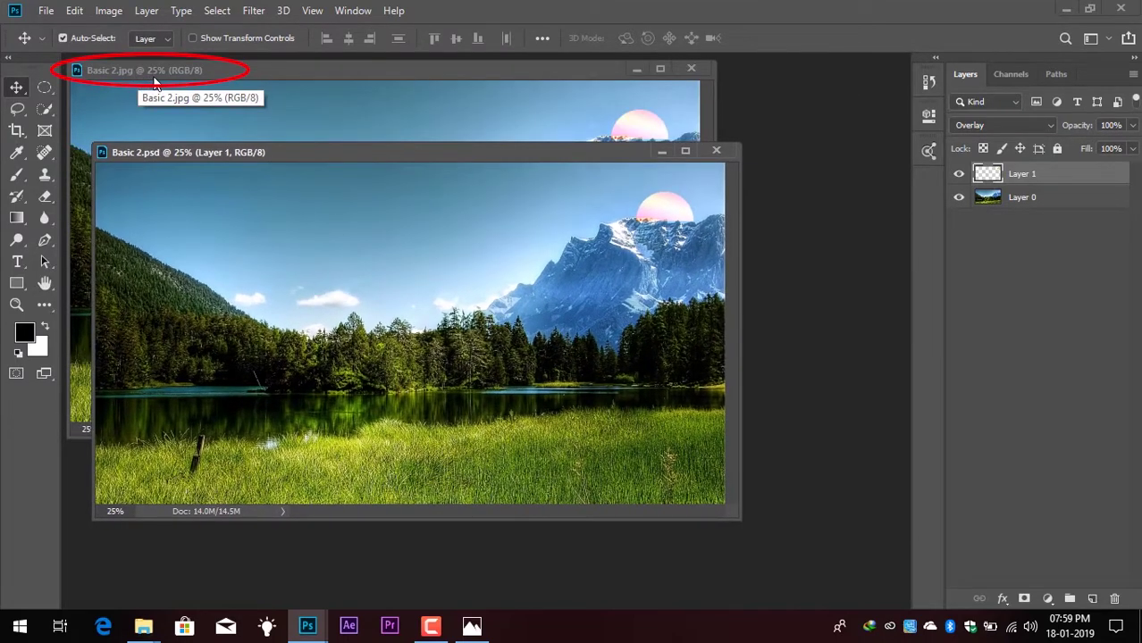
Zoom Basic 2.psd in to 66.7% and back out to 25%, and select Layer 1 and Layer 0 in turn
click(318, 266)
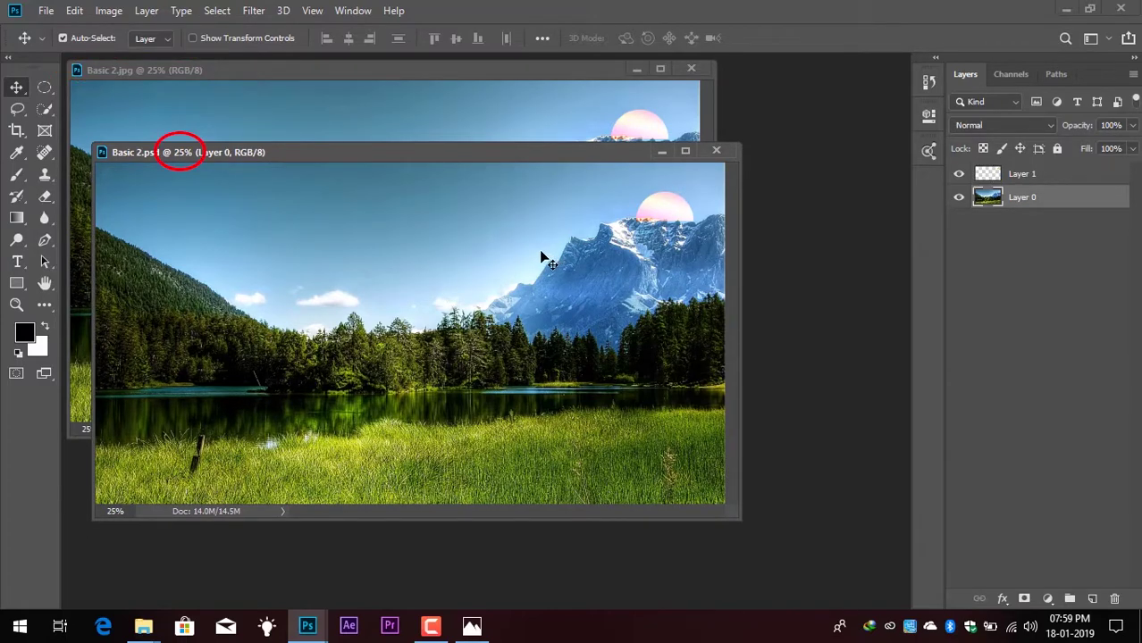
key(ctrl+plus)
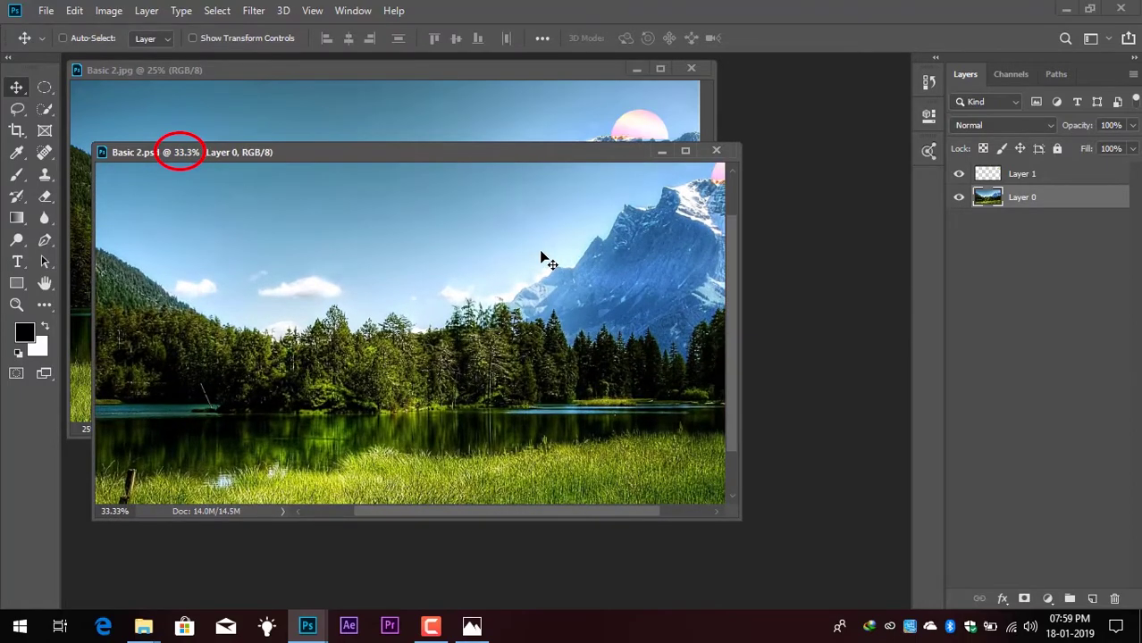
key(ctrl+plus)
key(ctrl+plus)
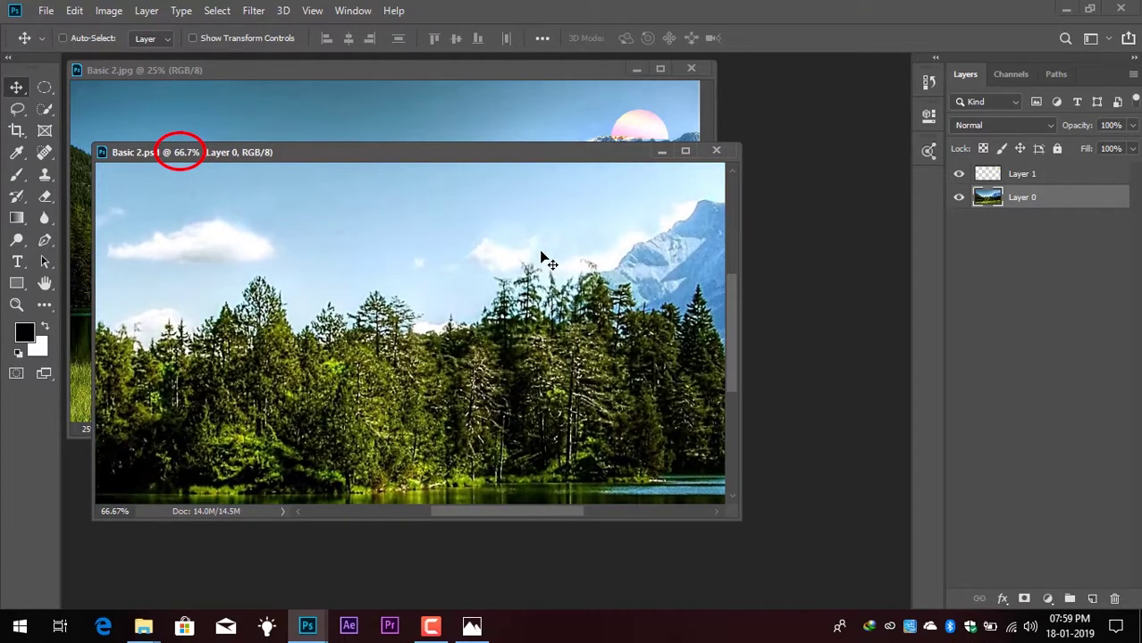
key(ctrl+minus)
key(ctrl+minus)
key(ctrl+minus)
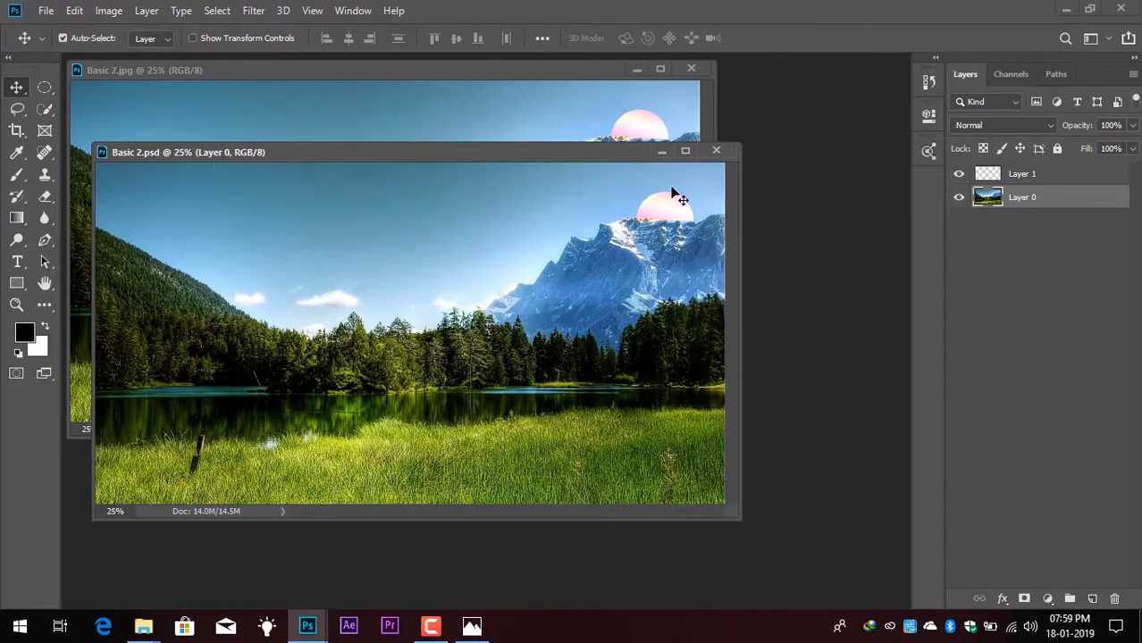
click(1014, 178)
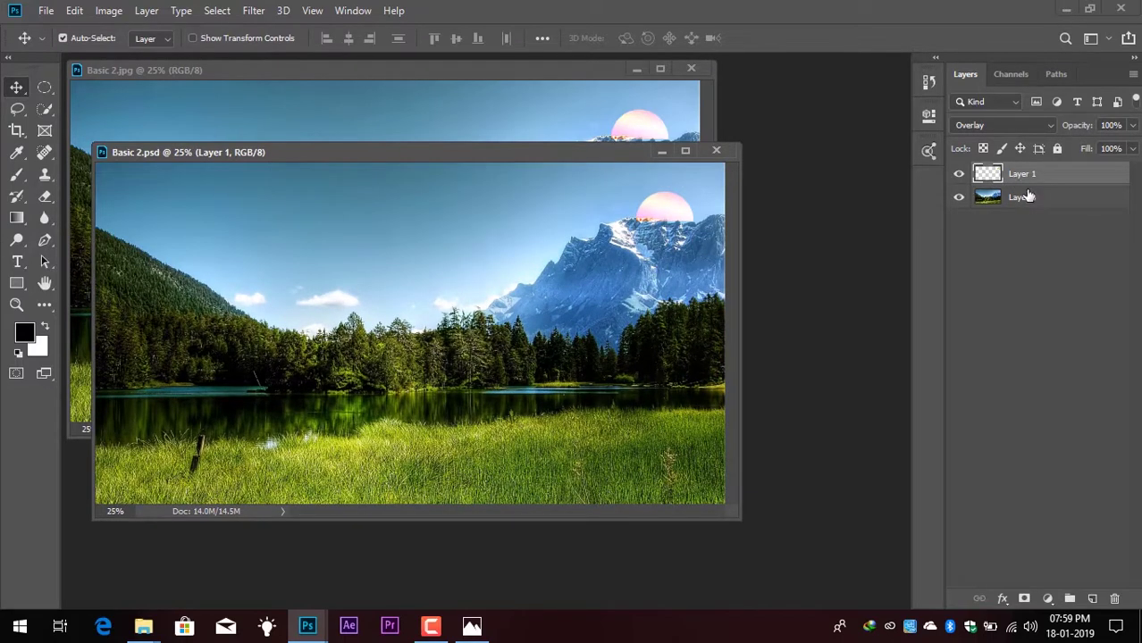
click(1028, 197)
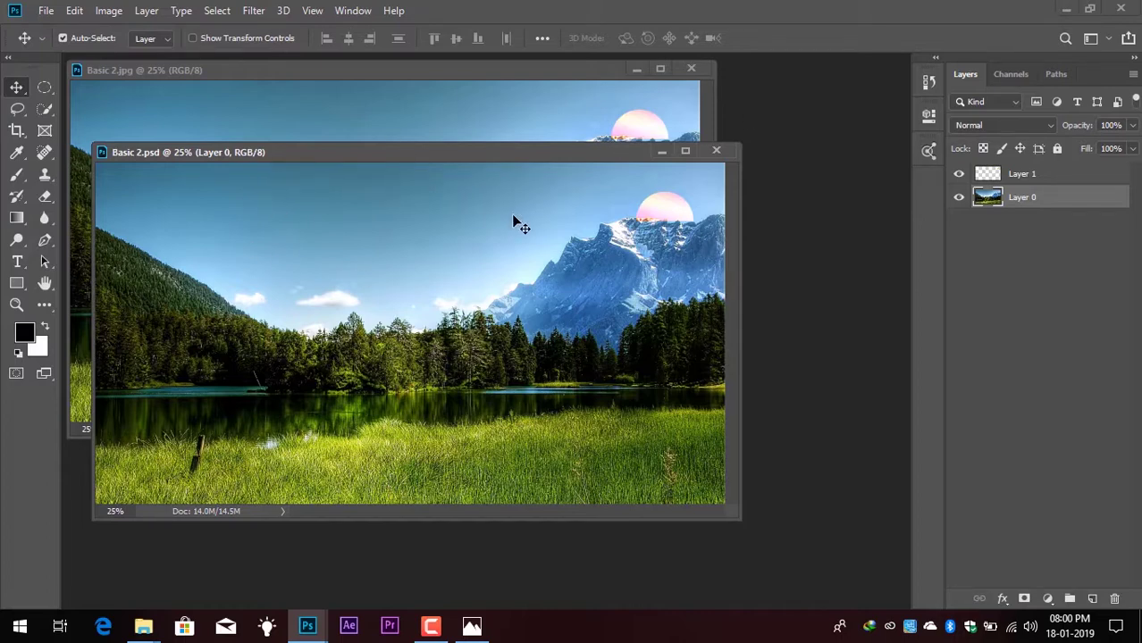
View the document's dimensions, and switch the status information to Document Profile, Current Tool and back to Document Sizes
click(232, 519)
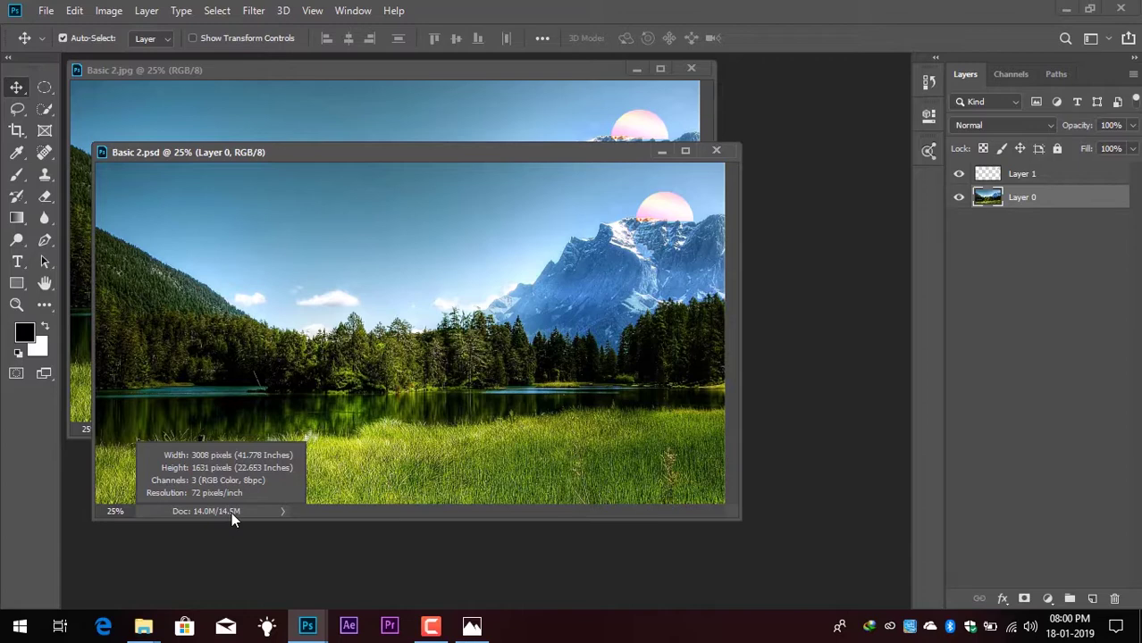
click(232, 512)
click(284, 513)
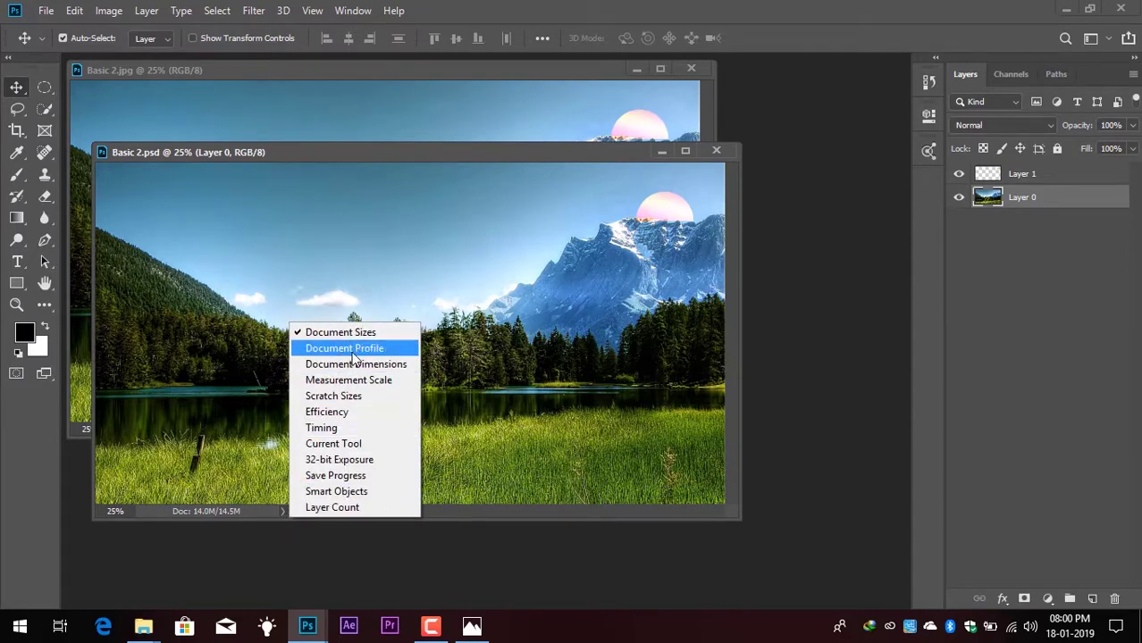
click(346, 348)
click(283, 512)
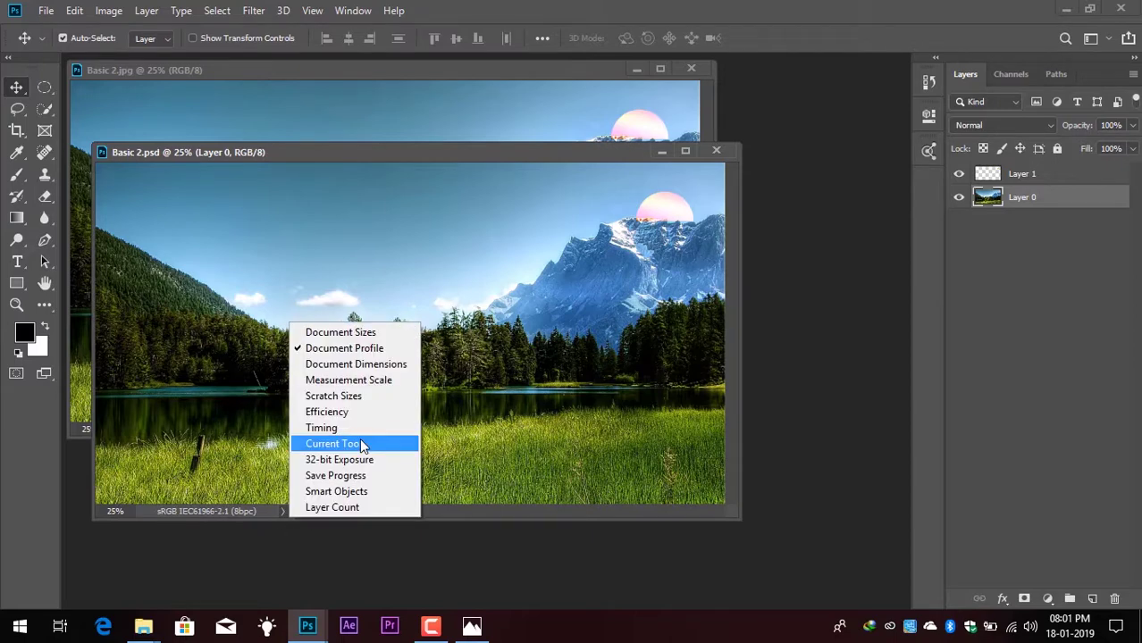
click(359, 443)
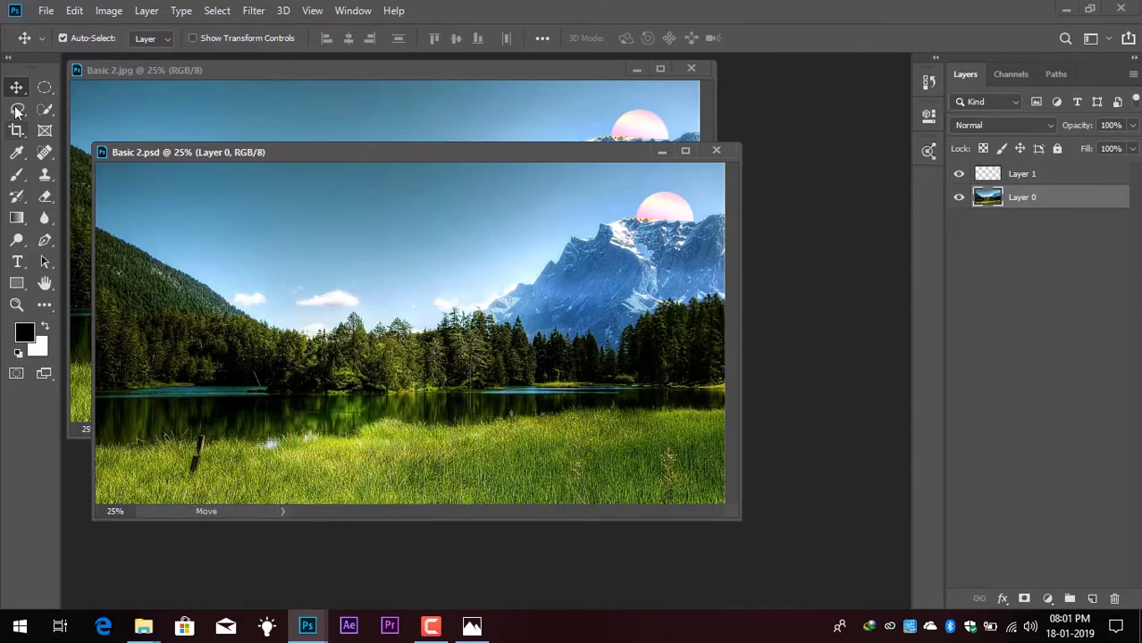
click(284, 512)
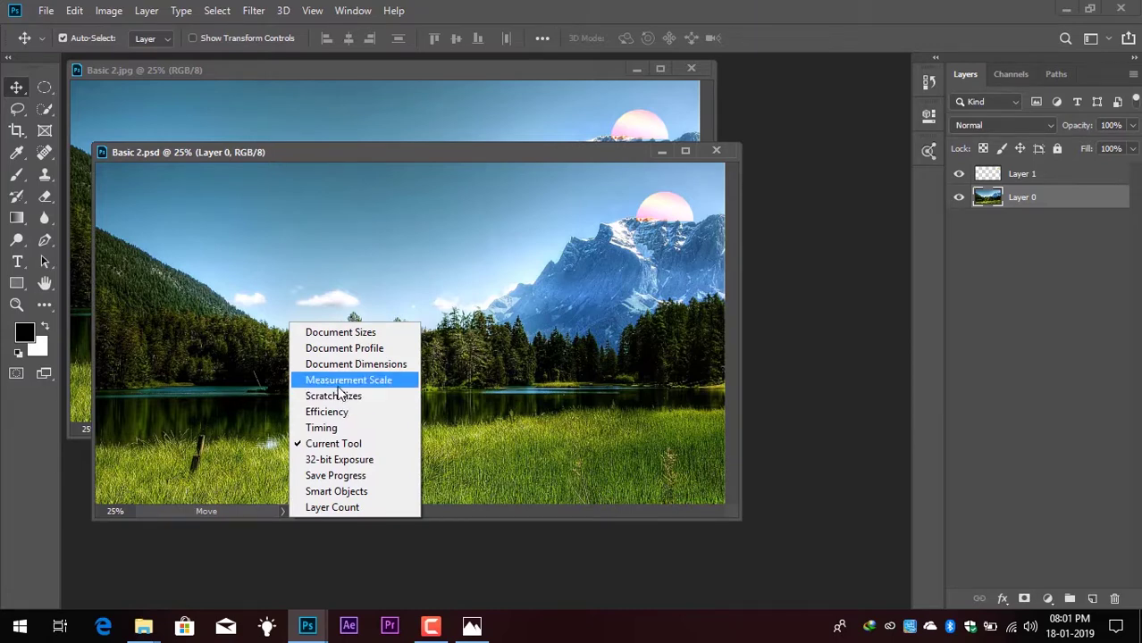
click(339, 332)
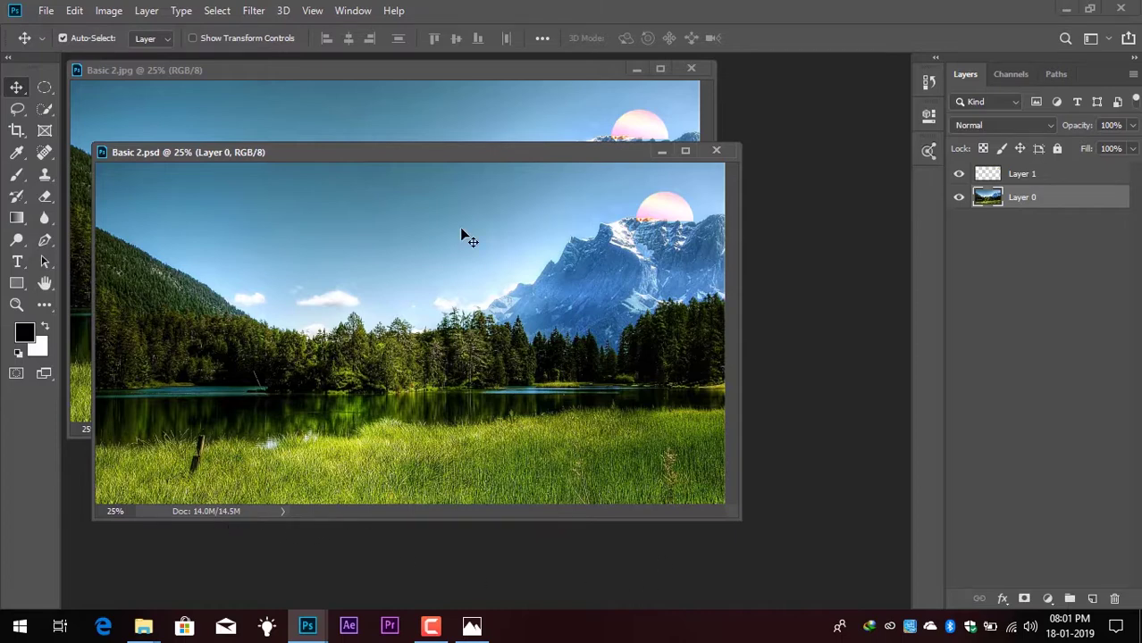
Maximize the Basic 2.psd window, zoom in to 200% and pan to the half sun above the mountain peak
click(685, 151)
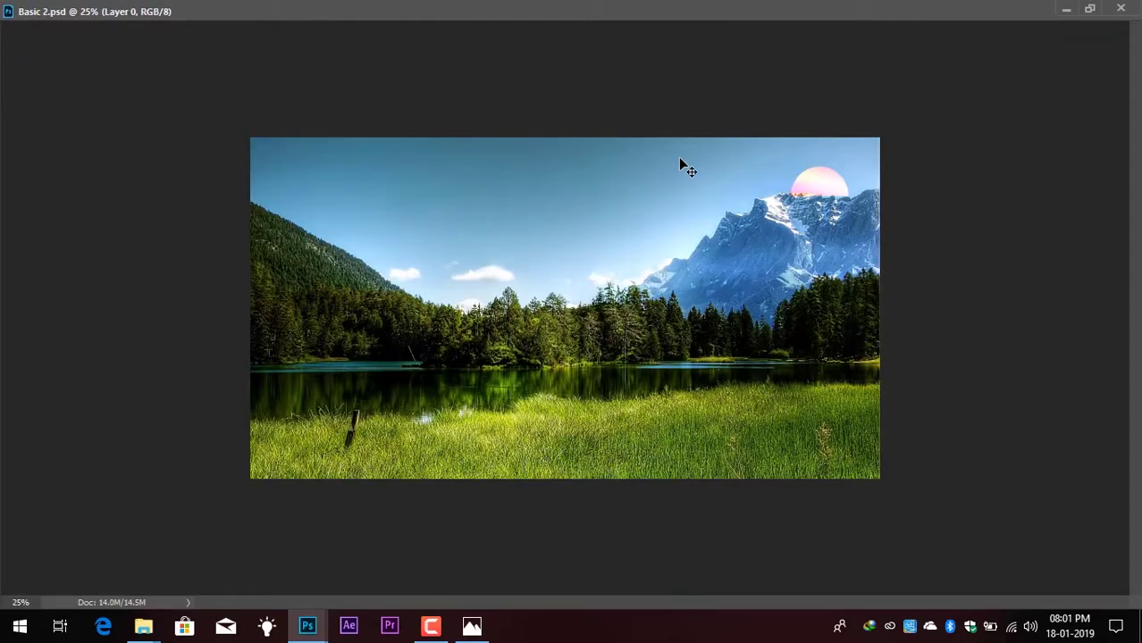
key(ctrl+plus)
key(ctrl+plus)
key(ctrl+plus)
key(ctrl+plus)
key(ctrl+plus)
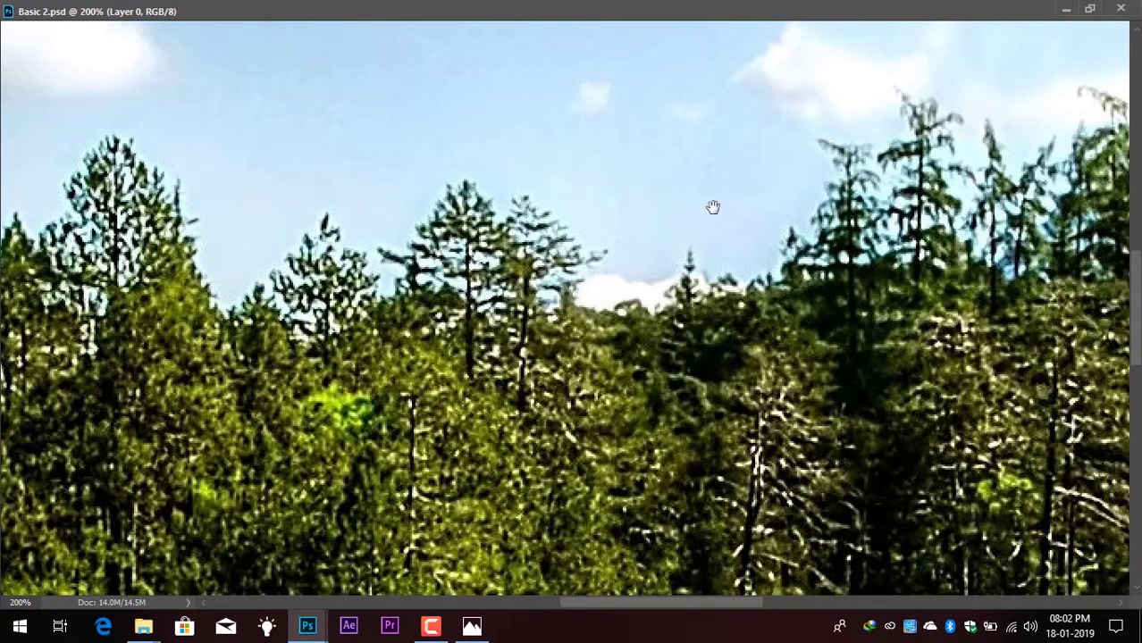
drag(711, 207, 508, 383)
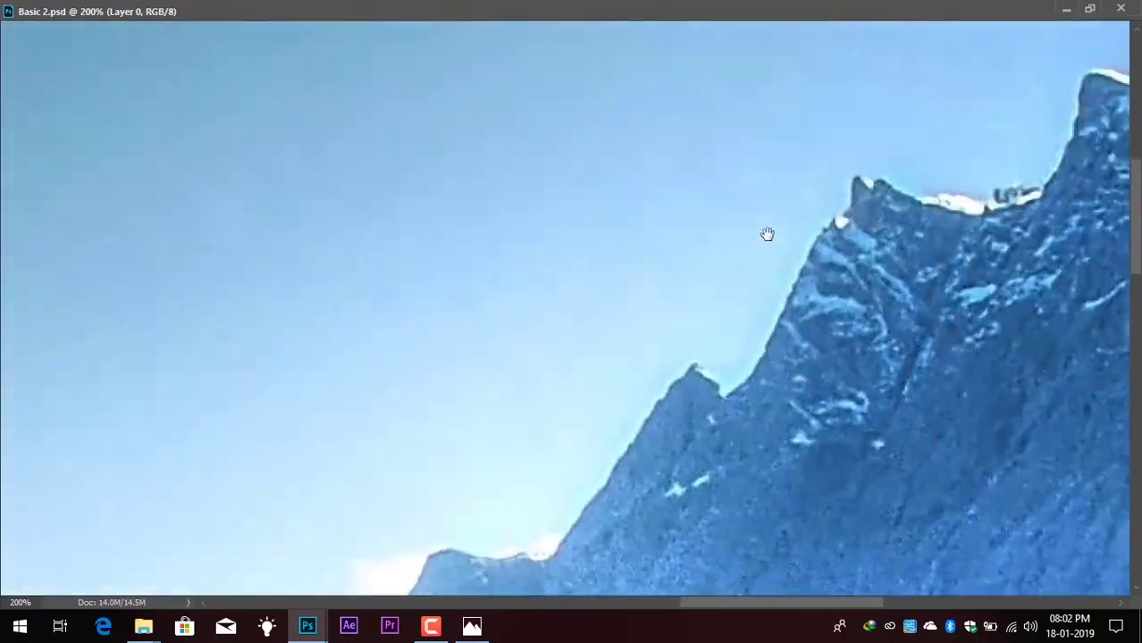
drag(766, 234, 714, 9)
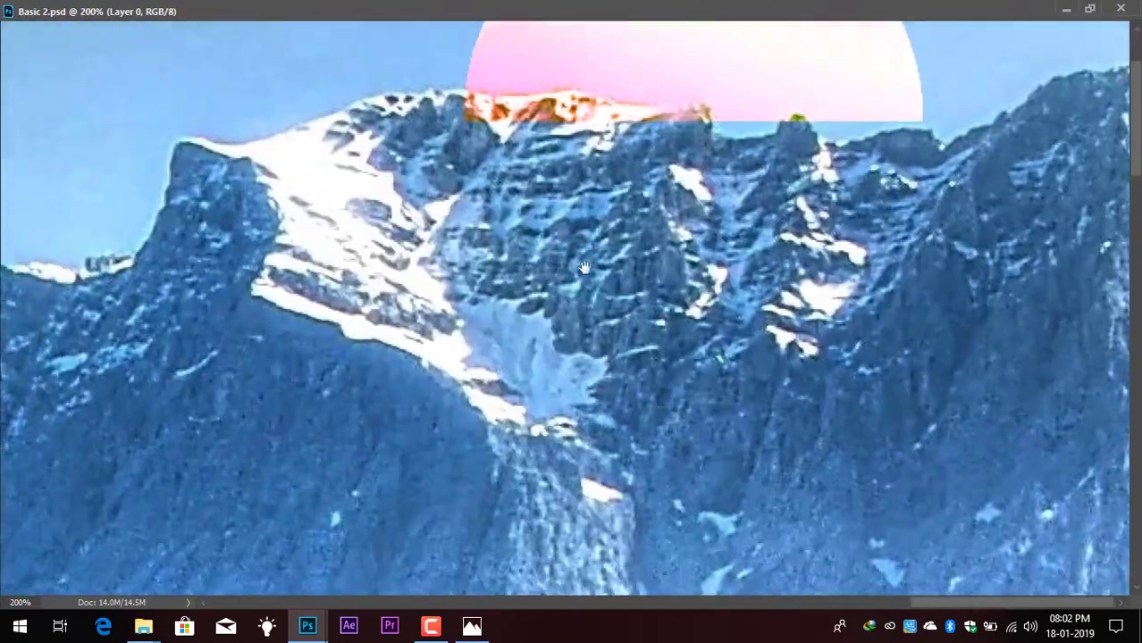
drag(541, 160, 639, 344)
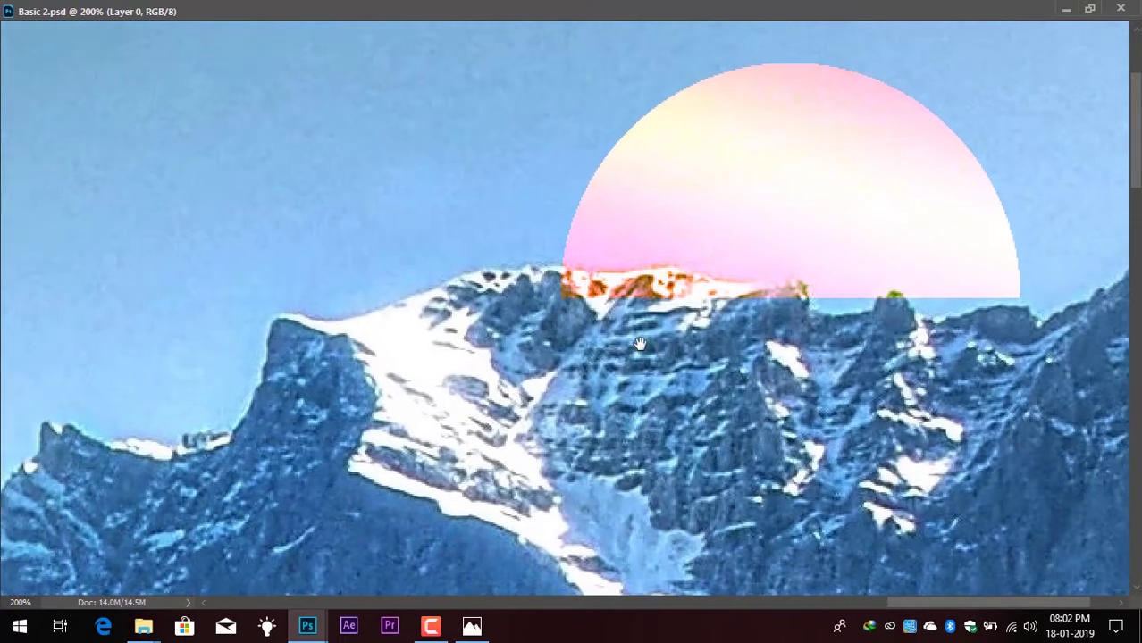
Nudge the half sun on Layer 1 down and to the left so that it sits over the snowy mountain peak
click(749, 224)
key(Down)
key(Down)
key(Down)
key(Down)
key(Down)
key(Down)
key(Down)
key(Down)
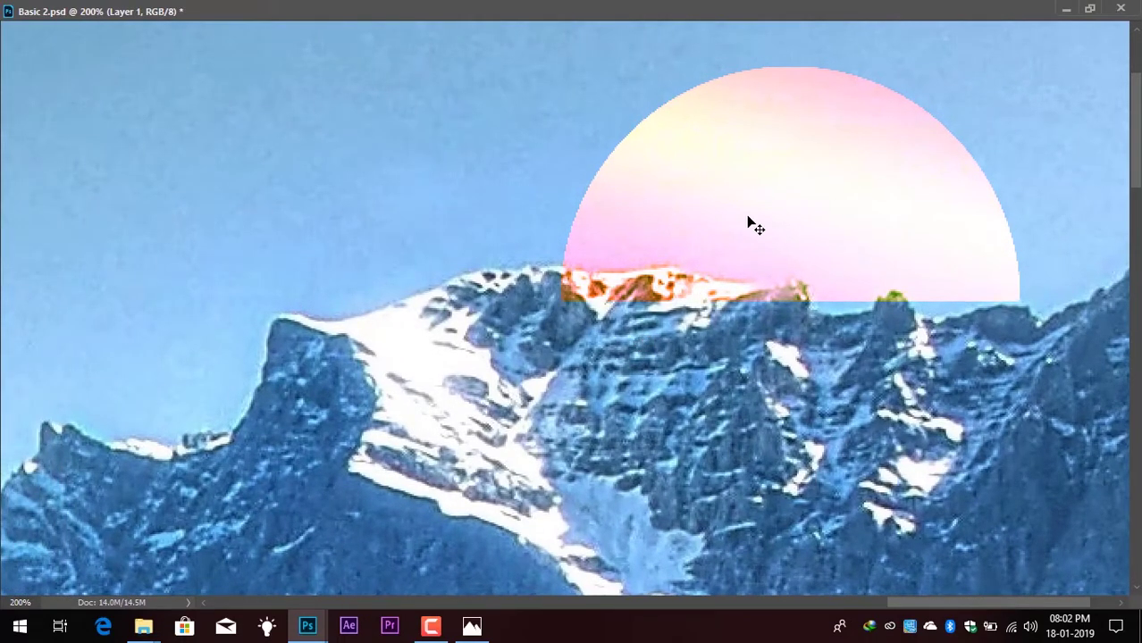
key(Down)
key(Down)
key(Down)
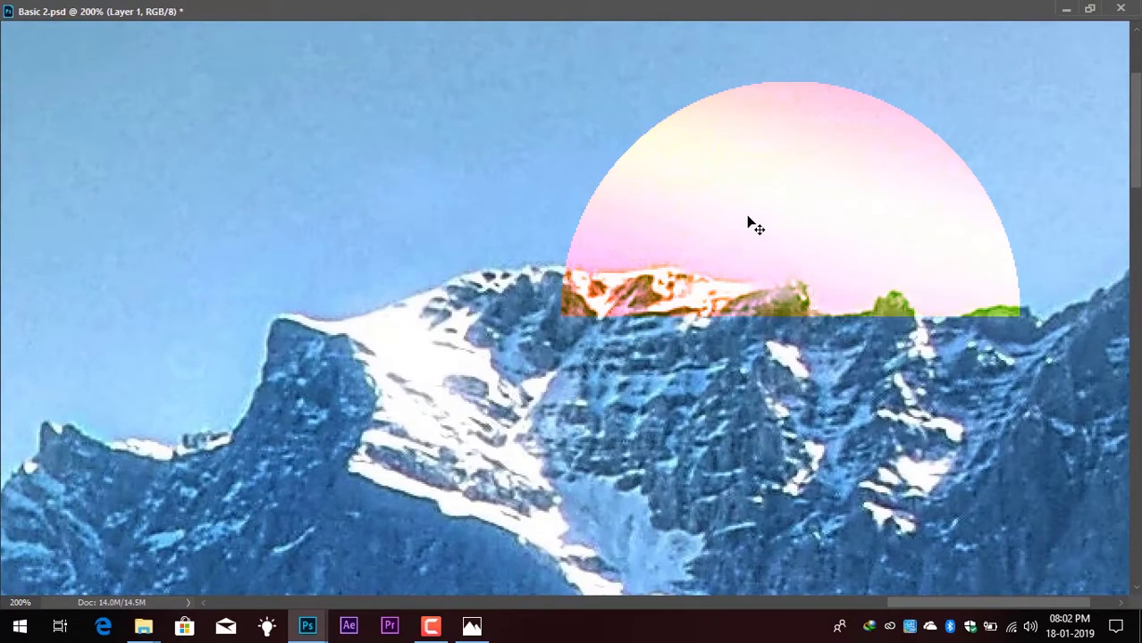
key(Up)
key(Up)
key(Up)
key(Up)
key(Up)
key(Up)
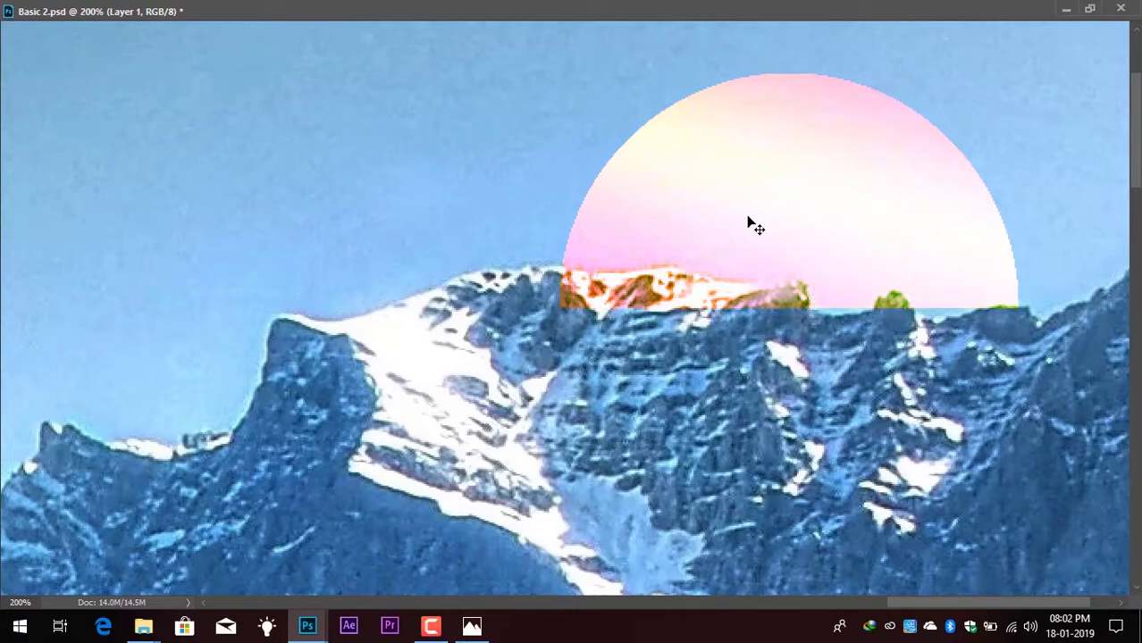
key(Left)
key(Left)
key(Left)
key(Left)
key(Left)
key(Left)
key(Left)
key(Left)
key(Left)
key(Left)
key(Left)
key(Left)
key(Left)
key(Left)
key(Left)
key(Left)
key(Left)
key(Left)
key(Left)
key(Left)
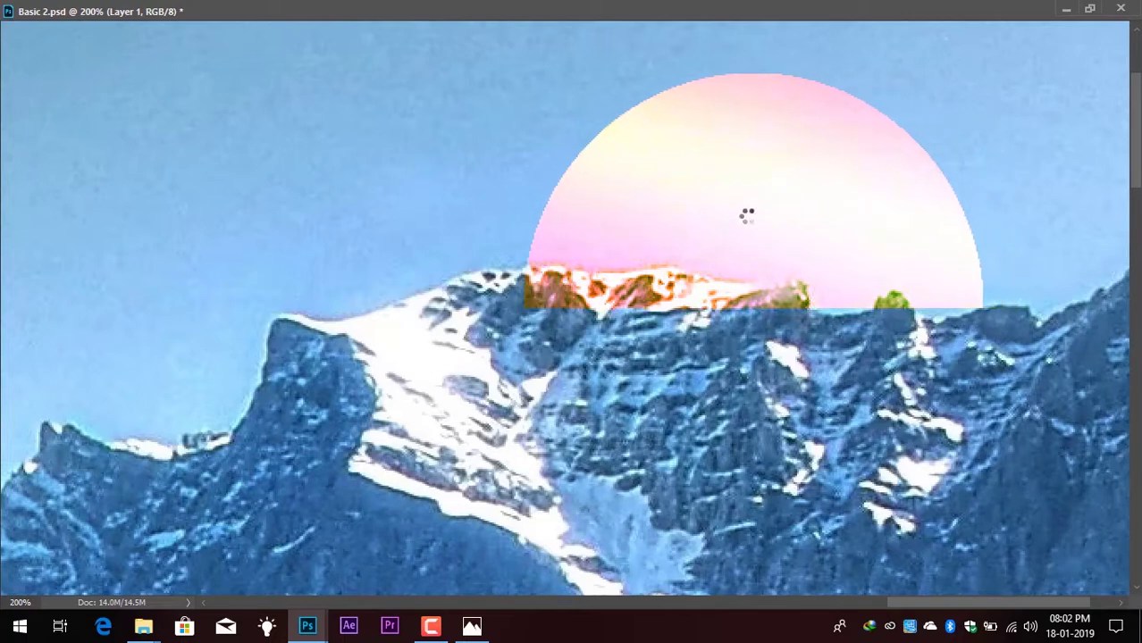
key(Left)
key(Left)
key(Left)
key(Left)
key(Left)
key(Left)
key(Left)
key(Left)
key(Left)
key(Left)
key(Left)
key(Left)
key(Left)
key(Left)
key(Left)
key(Left)
key(Left)
key(Left)
key(Left)
key(Left)
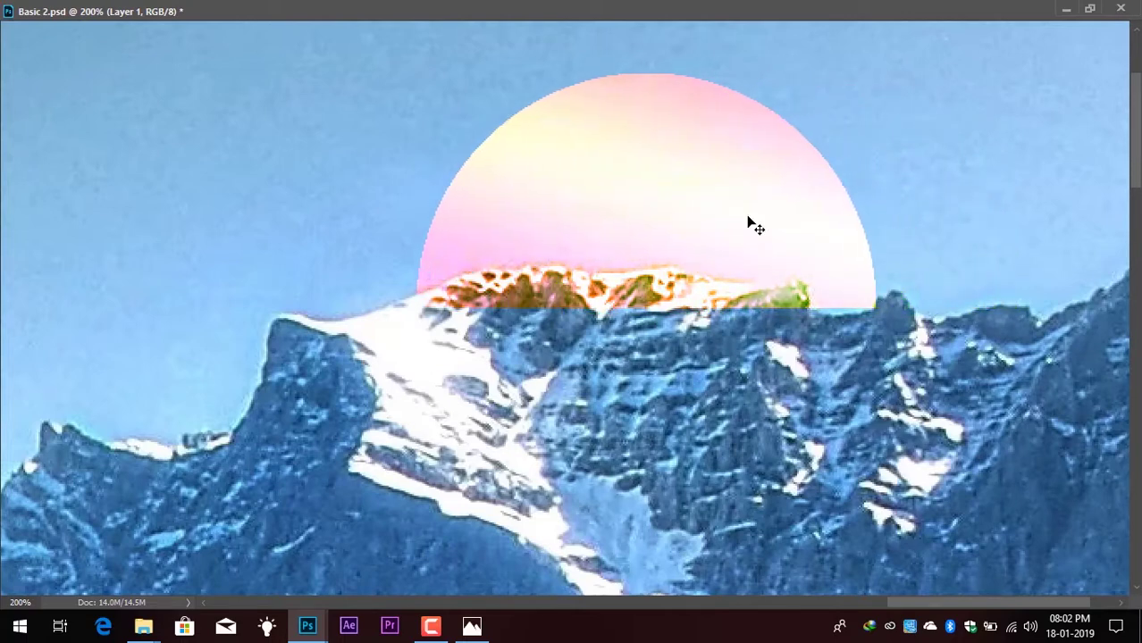
key(Down)
key(Down)
key(Down)
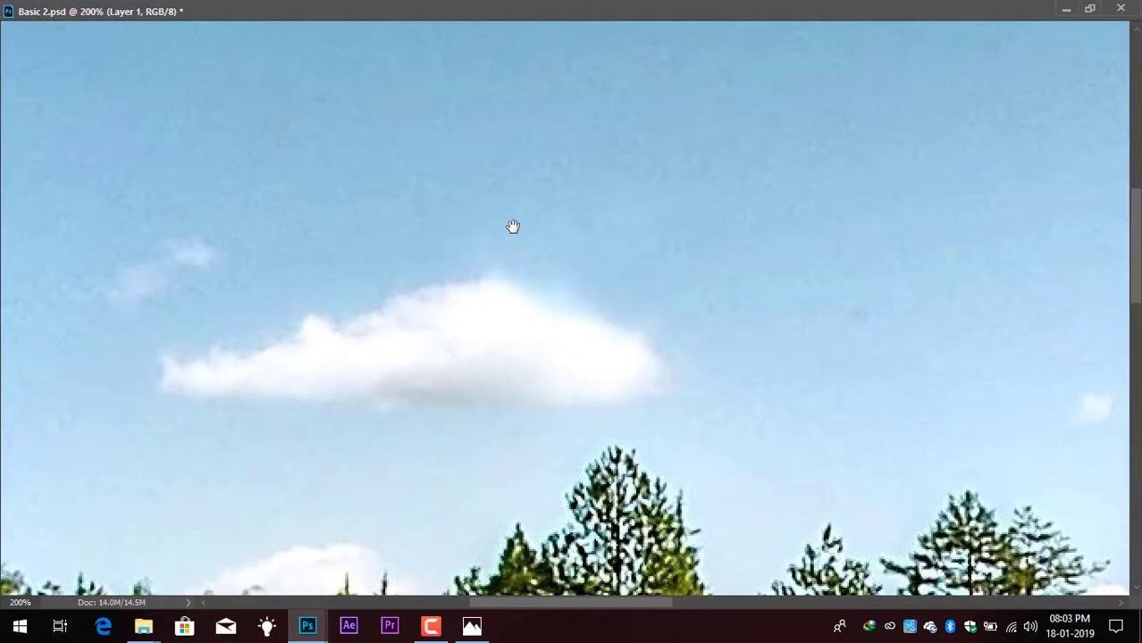
Use the bird's-eye view to jump from the clouds to the wooden post in the grass at 200% zoom
click(512, 226)
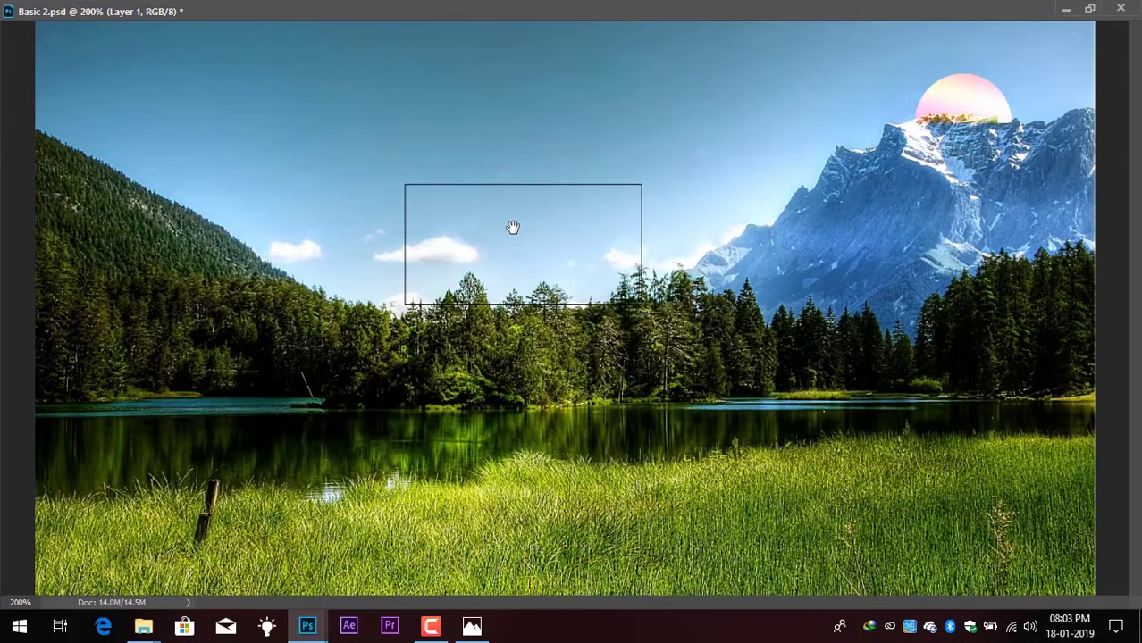
drag(512, 227, 224, 463)
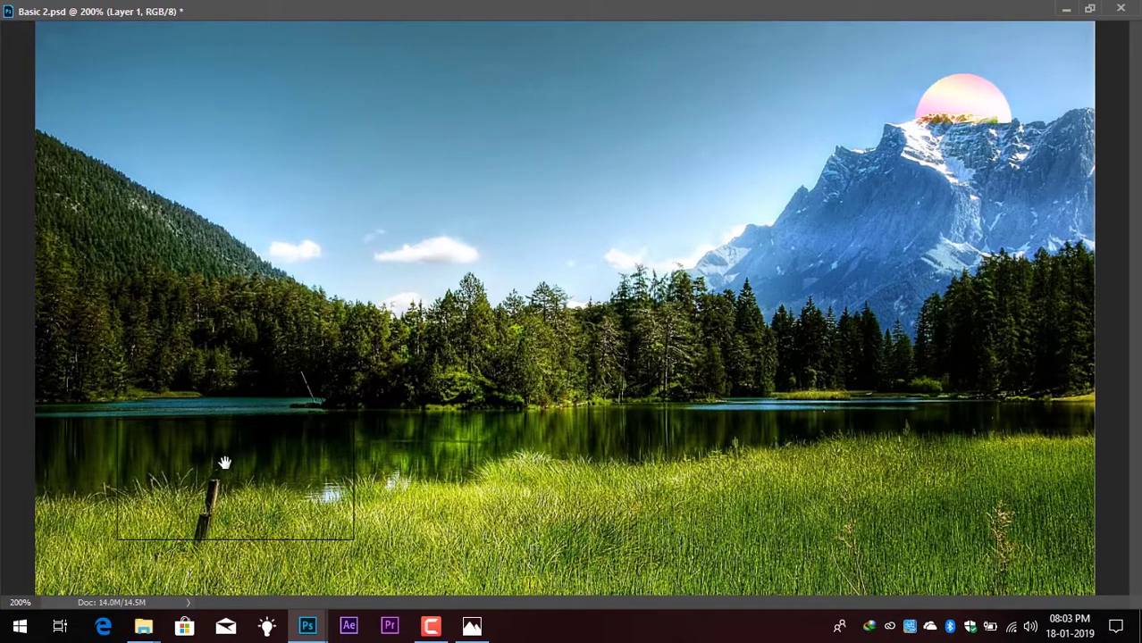
drag(224, 463, 224, 463)
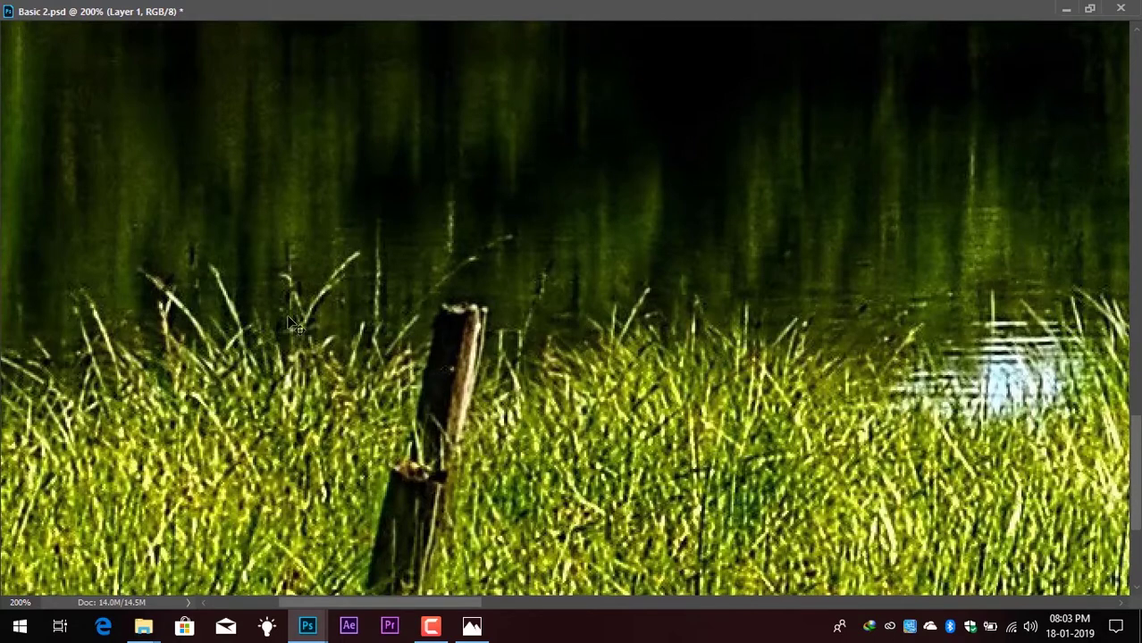
Switch to Photos to review the shortcut notes in 1.png and the file format notes in 2.png, and return to Photoshop
click(474, 625)
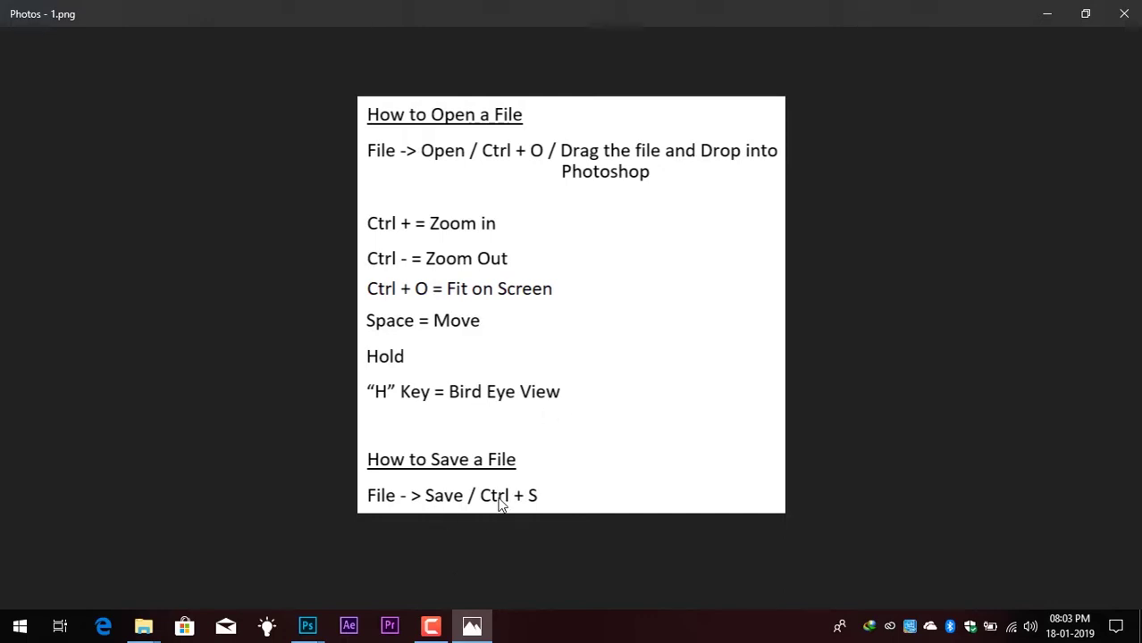
key(Right)
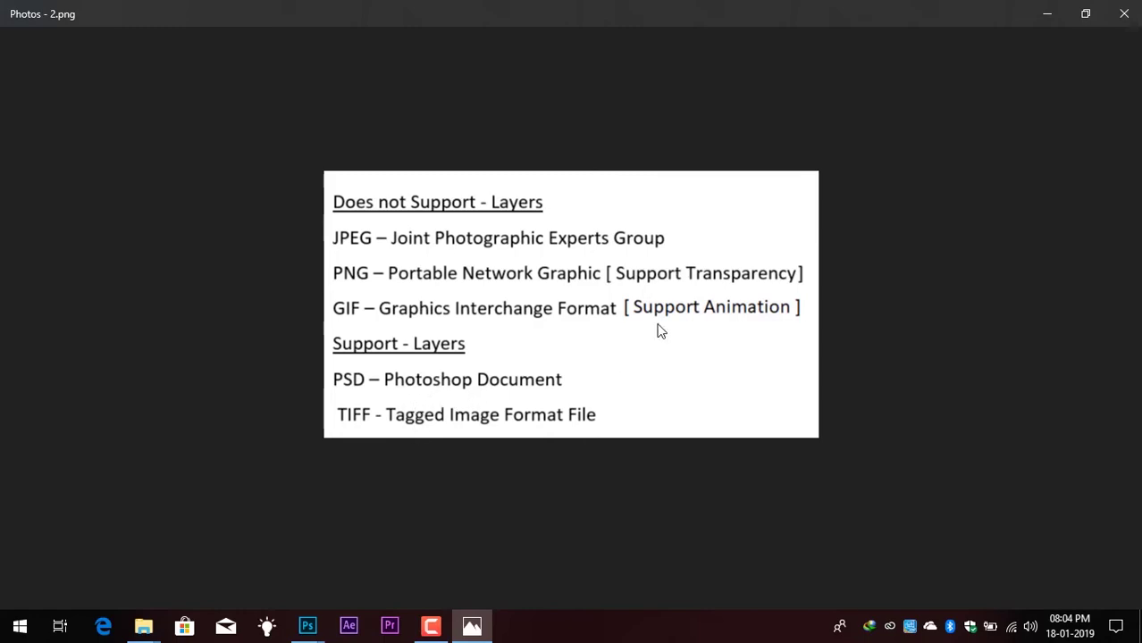
key(alt+Tab)
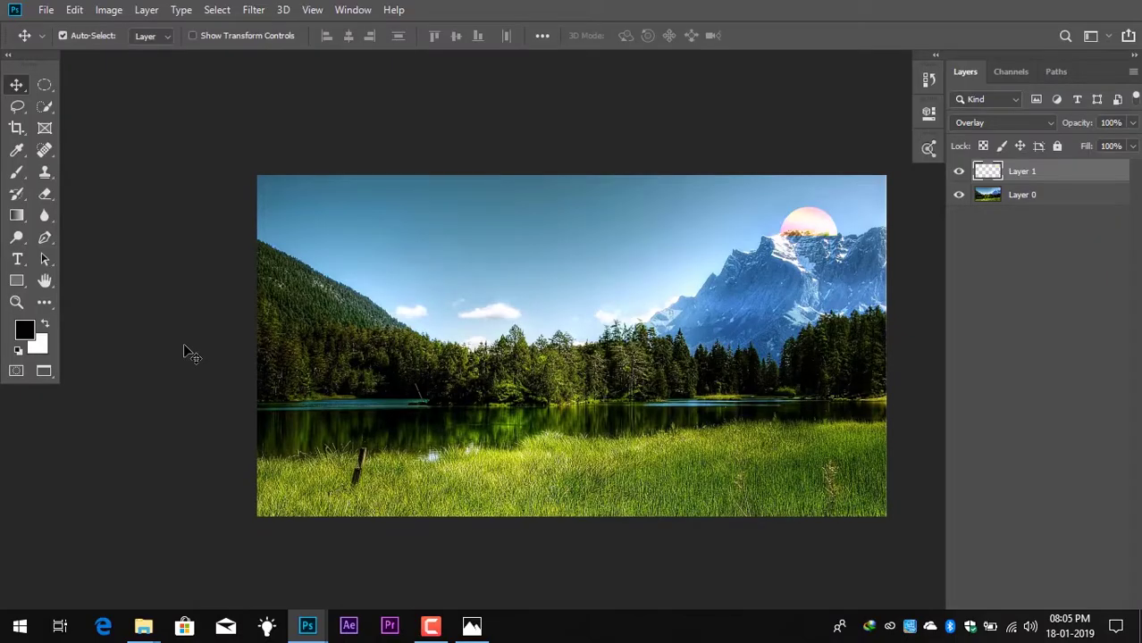